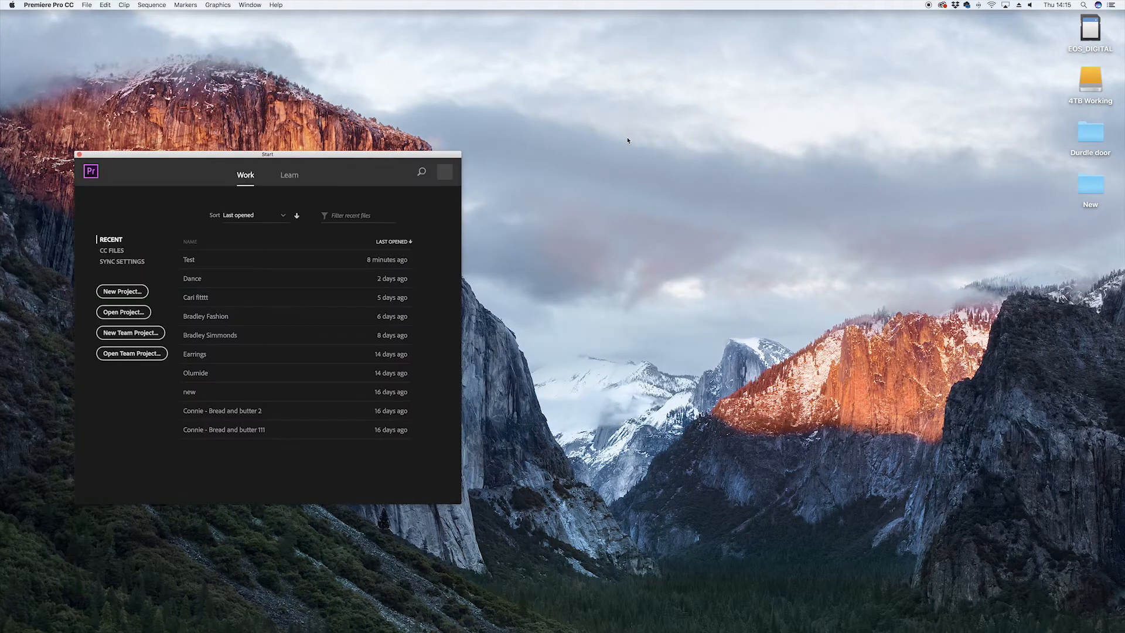
Step: Create a new project named Test Video with the default settings
{"action": "left_click", "coordinate": [138, 296]}
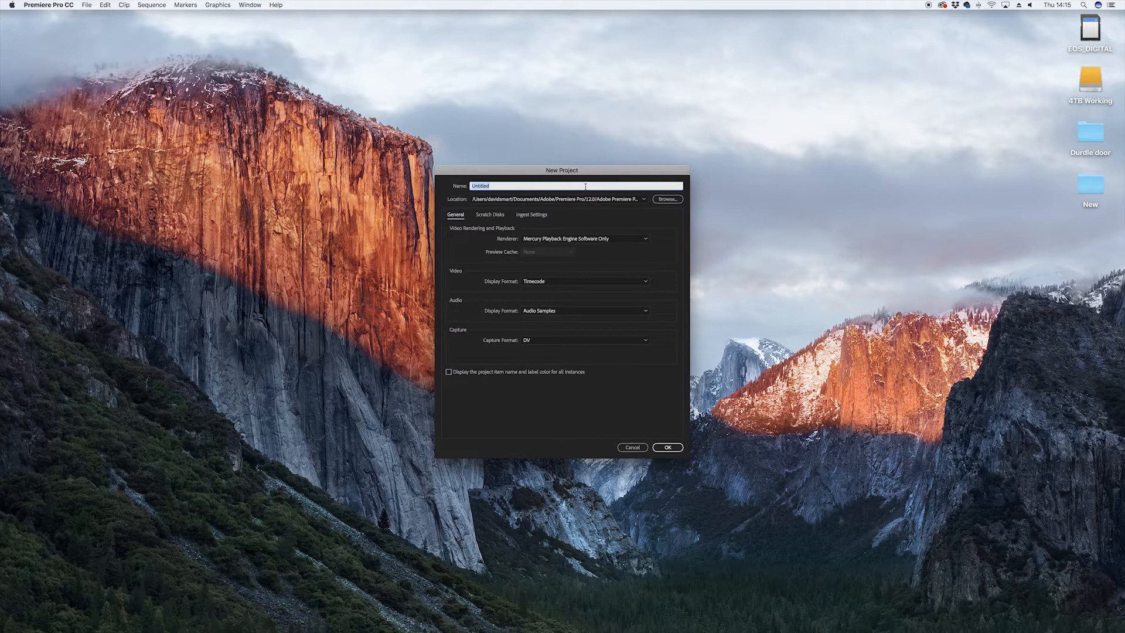
{"action": "type", "text": "Test Video"}
{"action": "key", "text": "Return"}
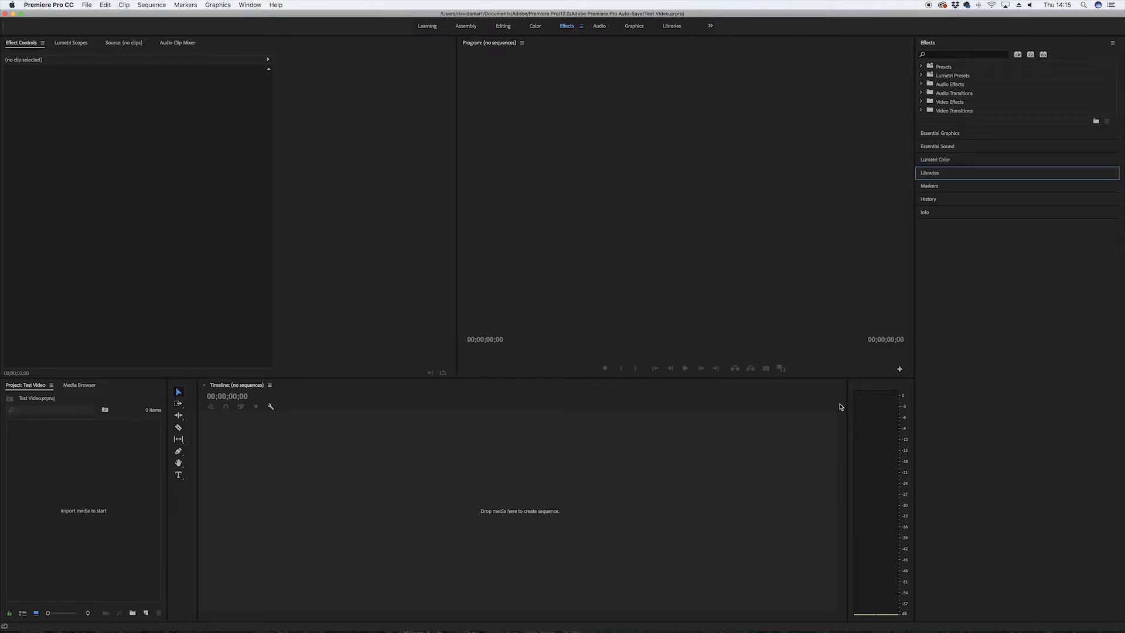
Step: Import all the MP4 clips, MVI_9129 to MVI_9137, from the Durdle door folder on the Desktop
{"action": "double_click", "coordinate": [78, 515]}
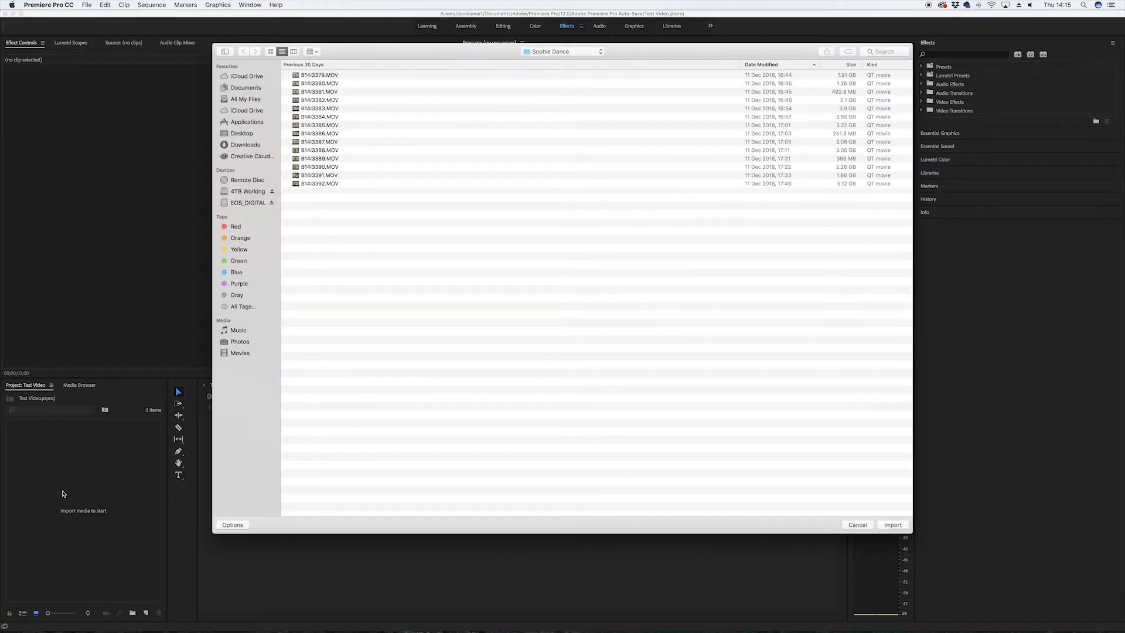
{"action": "left_click", "coordinate": [261, 132]}
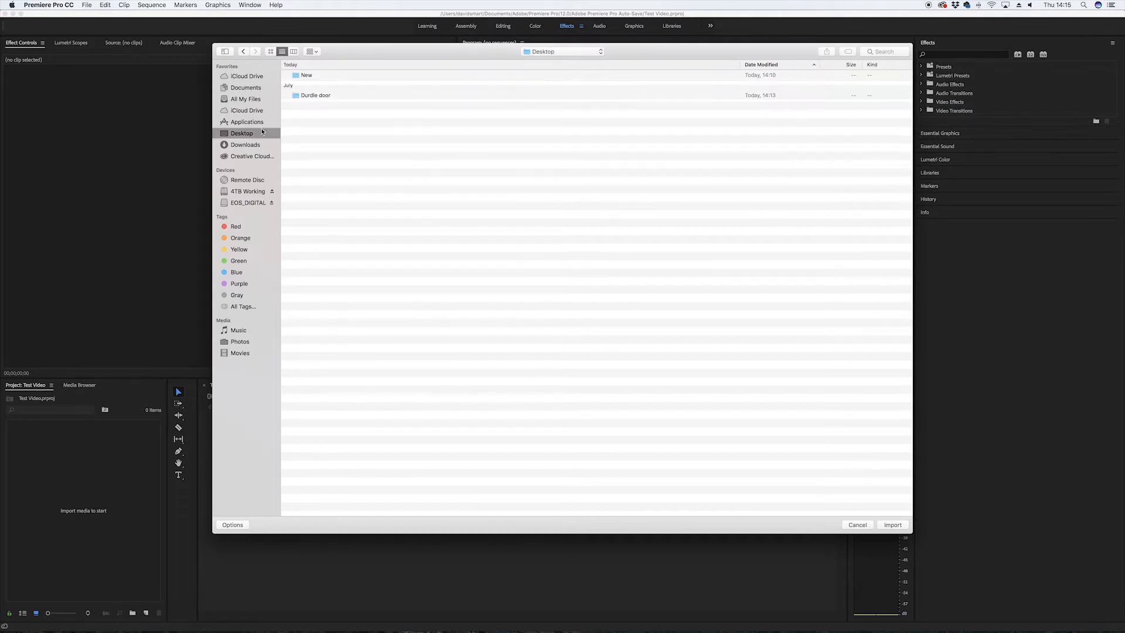
{"action": "double_click", "coordinate": [378, 96]}
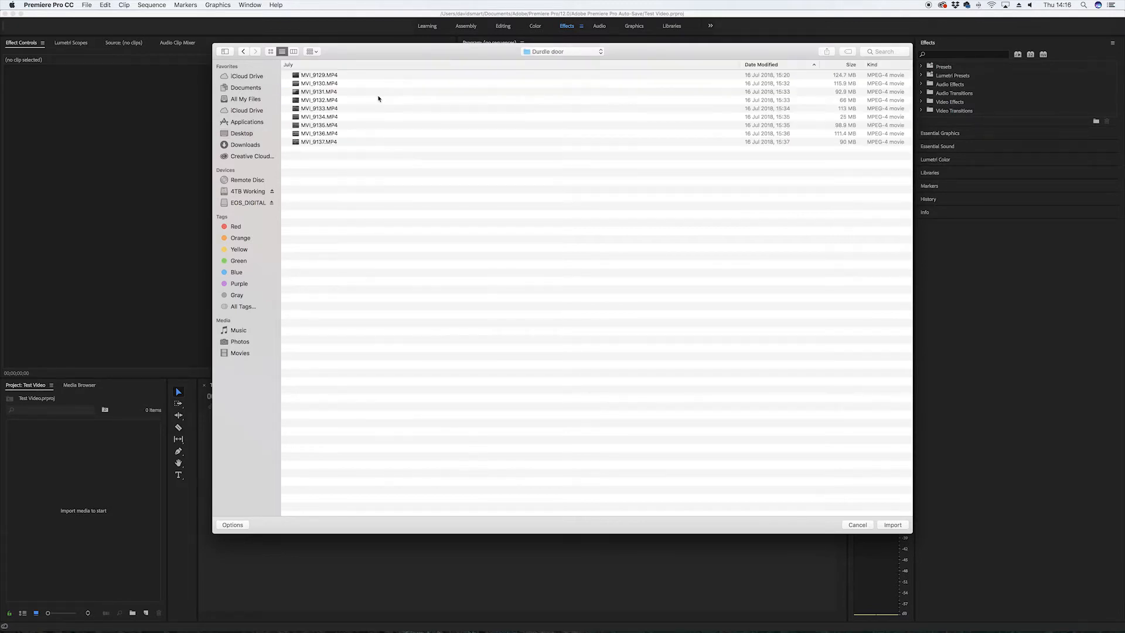
{"action": "left_click", "coordinate": [244, 52]}
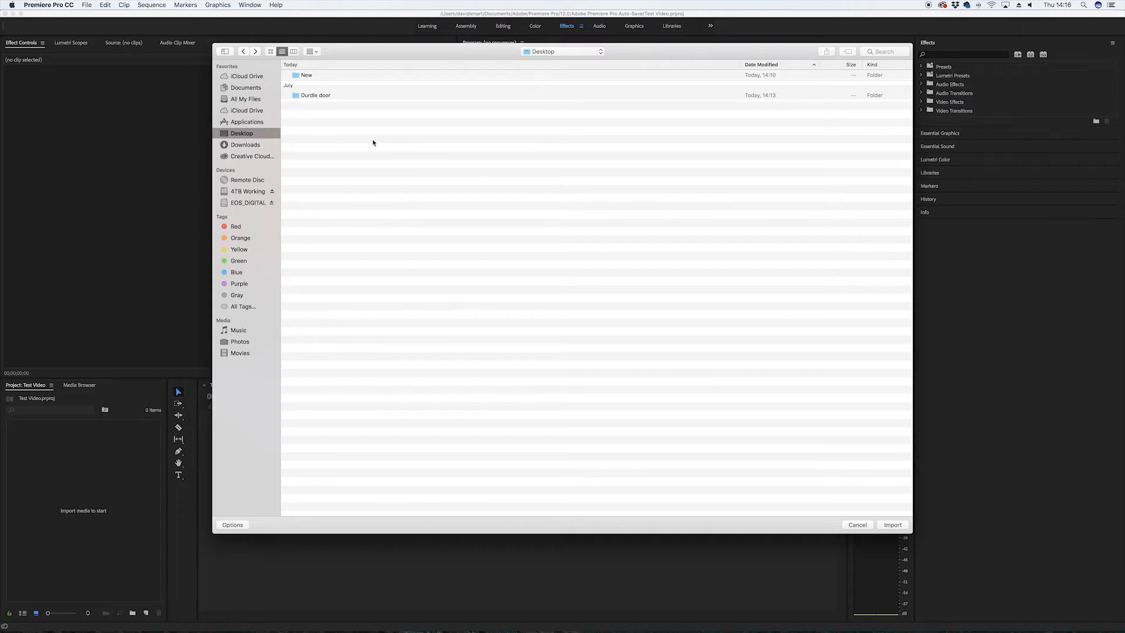
{"action": "double_click", "coordinate": [362, 99]}
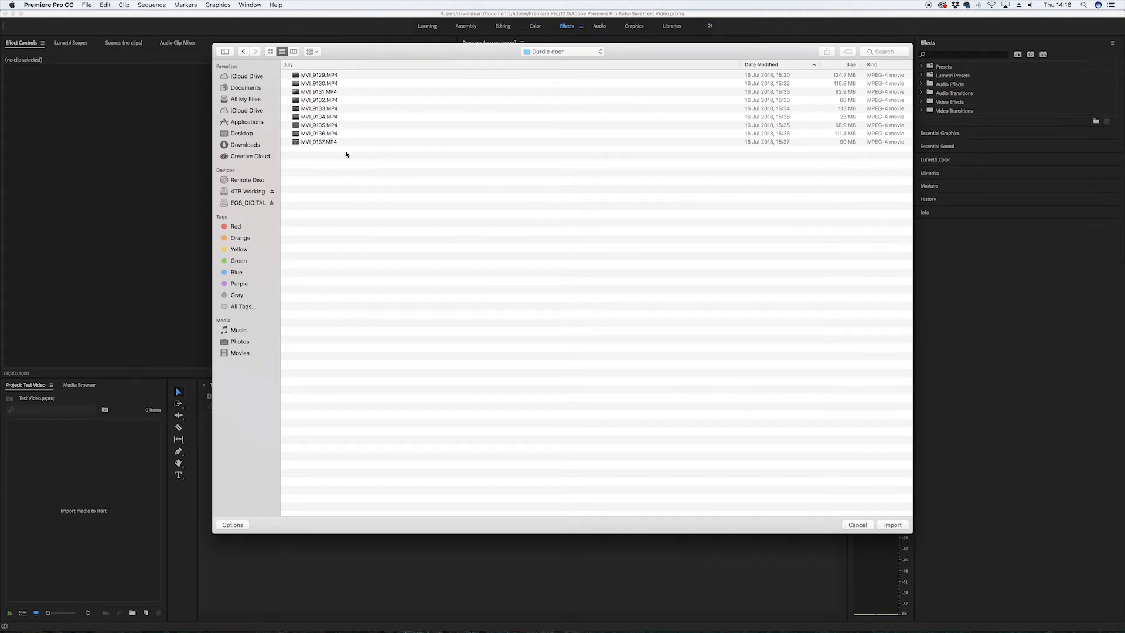
{"action": "left_click_drag", "start_coordinate": [347, 154], "coordinate": [360, 31]}
{"action": "left_click", "coordinate": [381, 241]}
{"action": "key", "text": "super+a"}
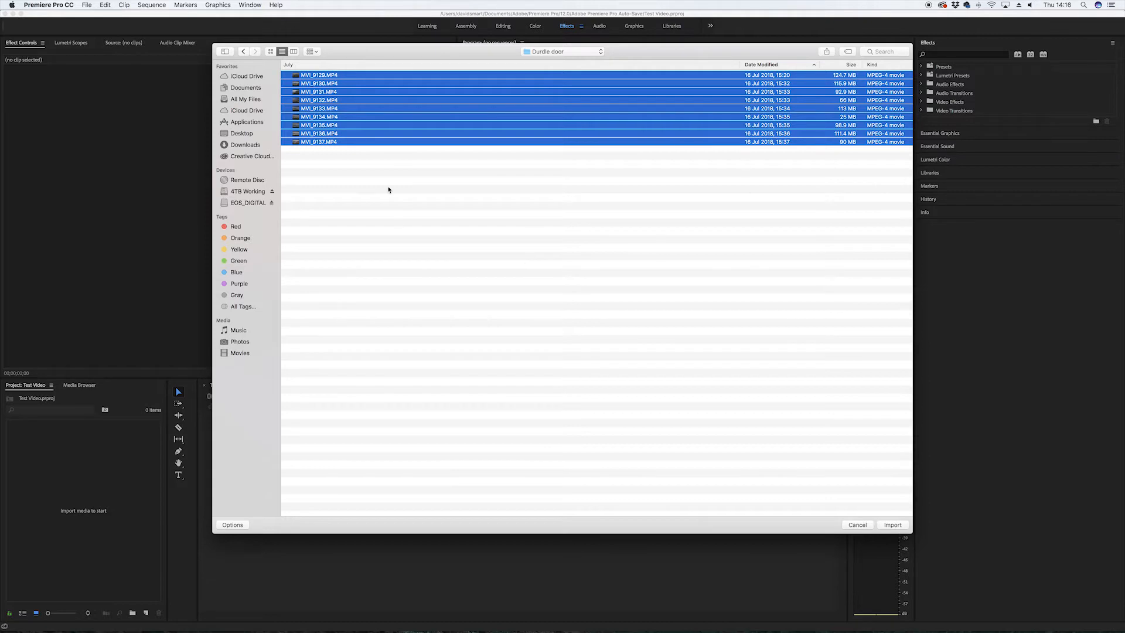
{"action": "left_click", "coordinate": [893, 526]}
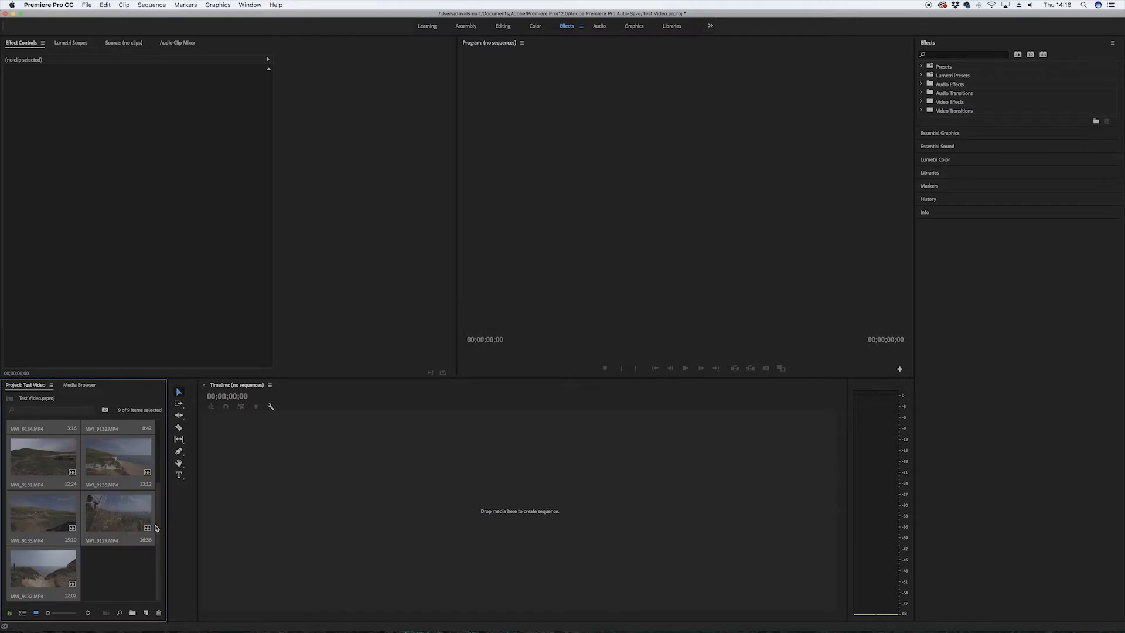
Step: Create a sequence from the clip MVI_9136.MP4 by placing it in the empty timeline
{"action": "left_click_drag", "start_coordinate": [157, 526], "coordinate": [157, 456]}
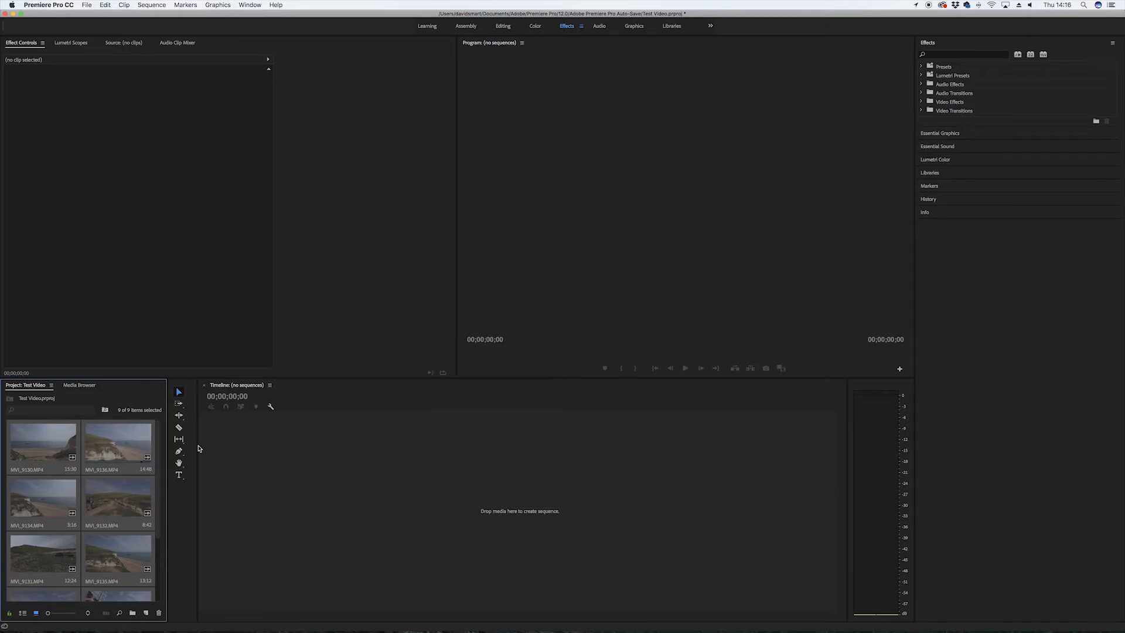
{"action": "left_click", "coordinate": [260, 452]}
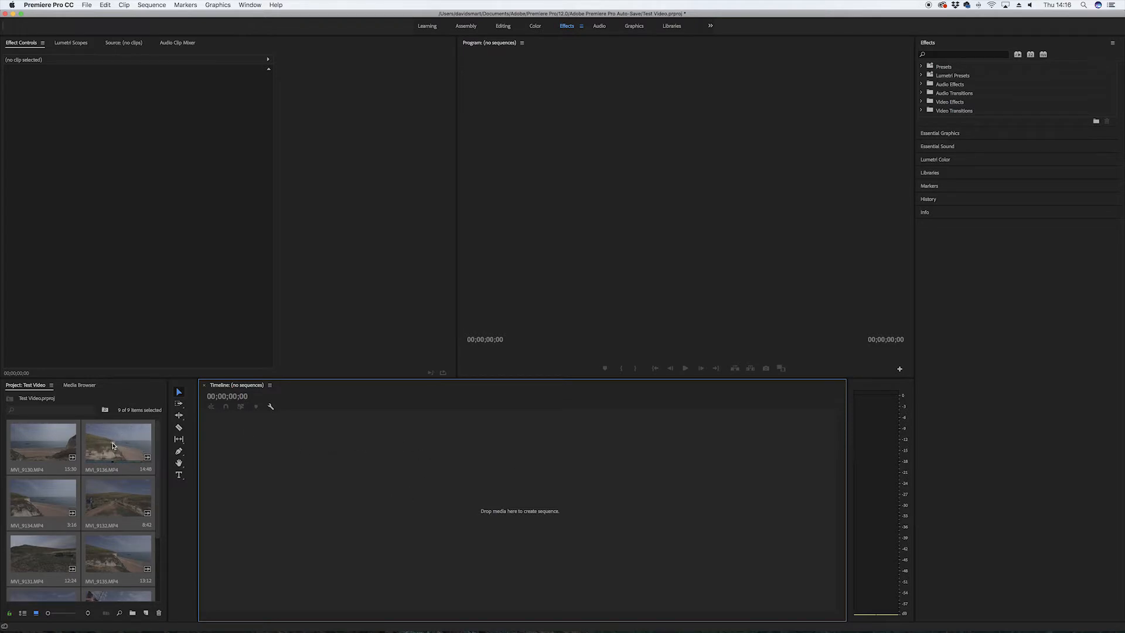
{"action": "left_click", "coordinate": [129, 448]}
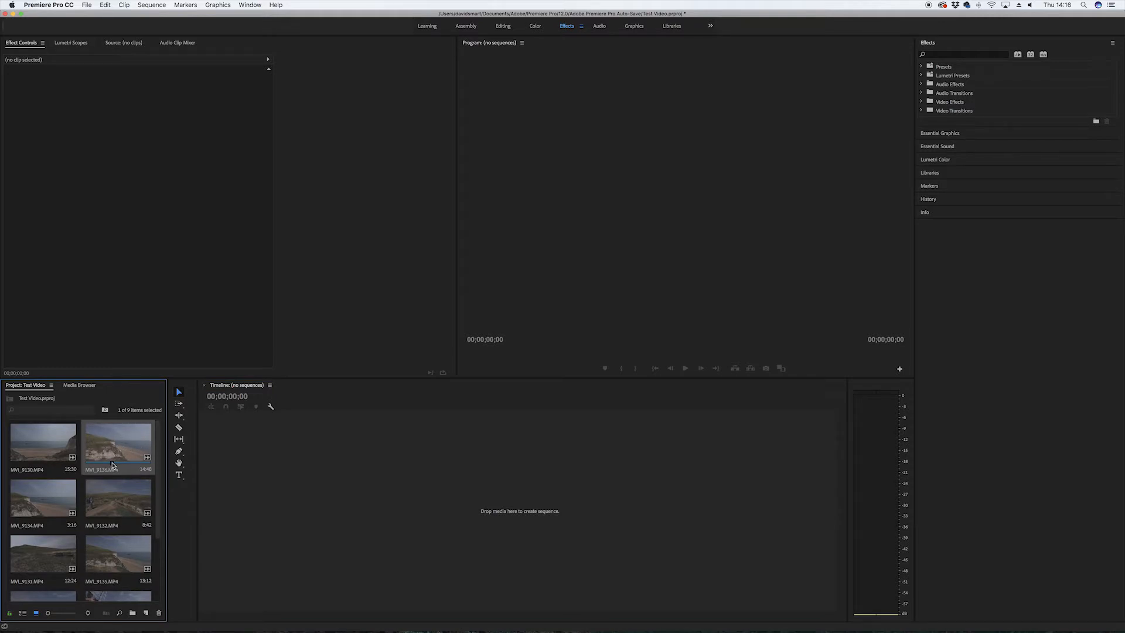
{"action": "left_click_drag", "start_coordinate": [107, 445], "coordinate": [289, 465]}
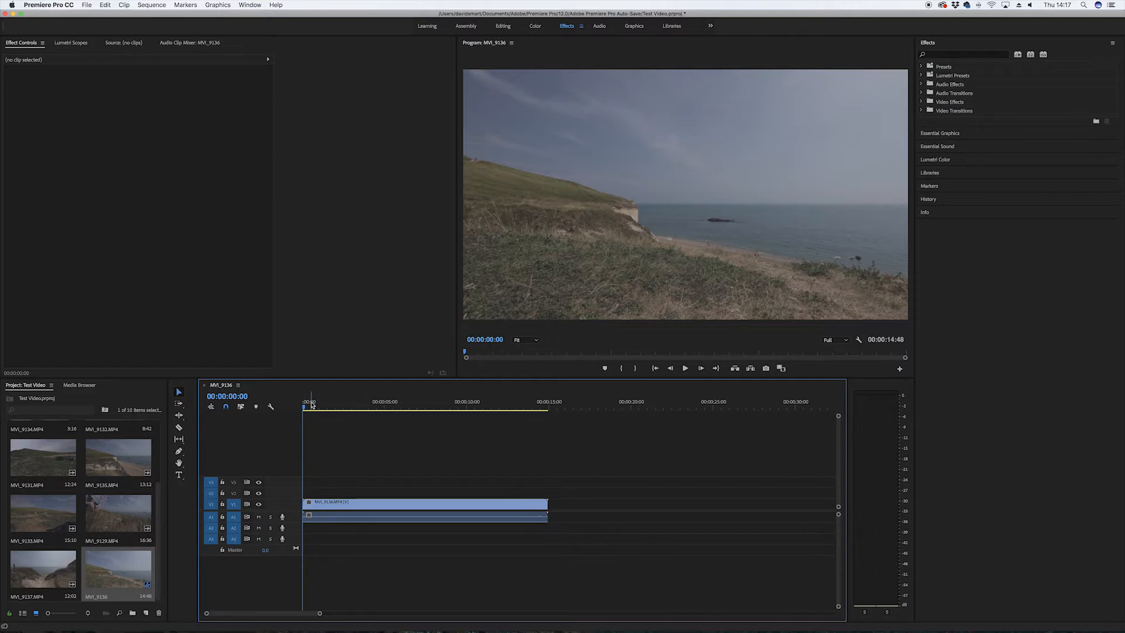
Step: Preview the first half of the sequence in the Program monitor and return the playhead to the start
{"action": "mouse_move", "coordinate": [311, 404]}
{"action": "left_mouse_down"}
{"action": "mouse_move", "coordinate": [460, 410]}
{"action": "mouse_move", "coordinate": [303, 415]}
{"action": "left_mouse_up"}
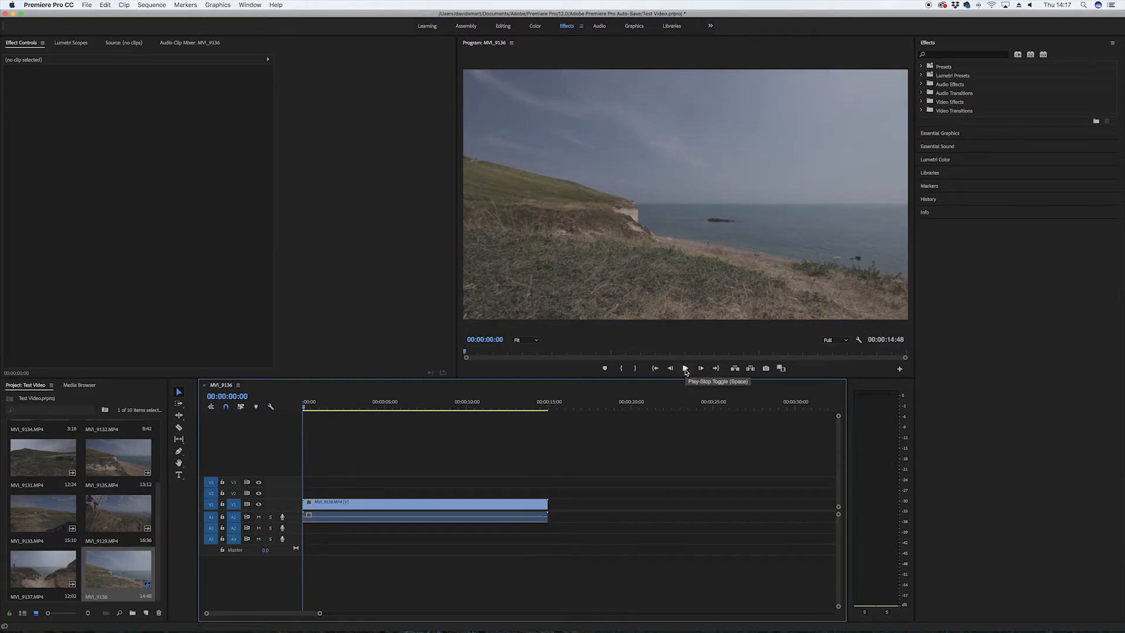
{"action": "left_click", "coordinate": [685, 371]}
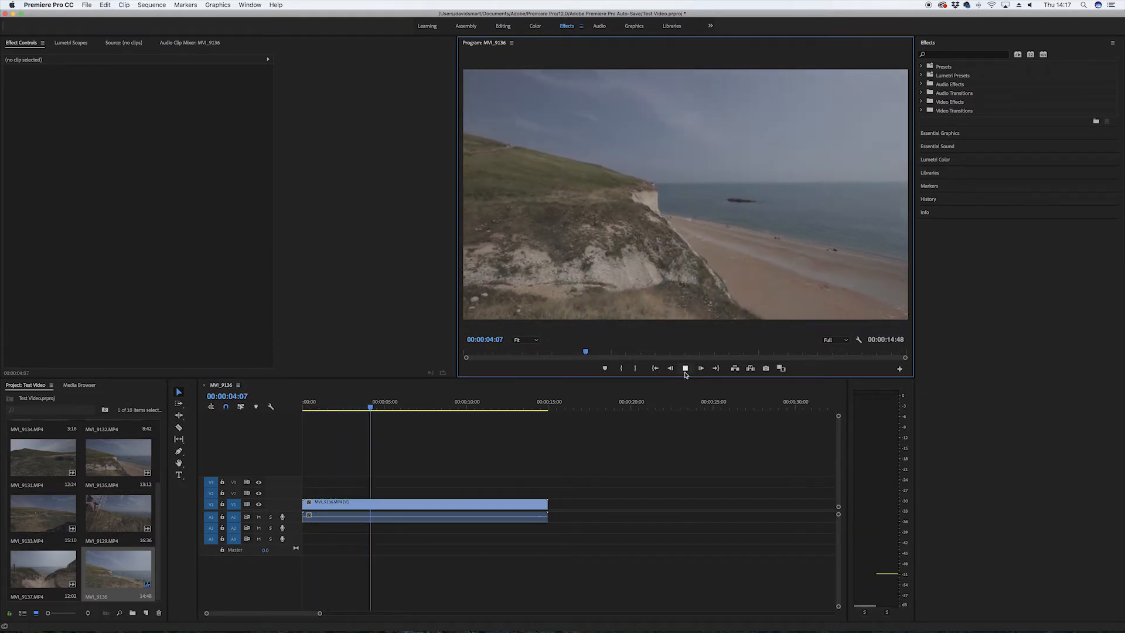
{"action": "left_click", "coordinate": [685, 369]}
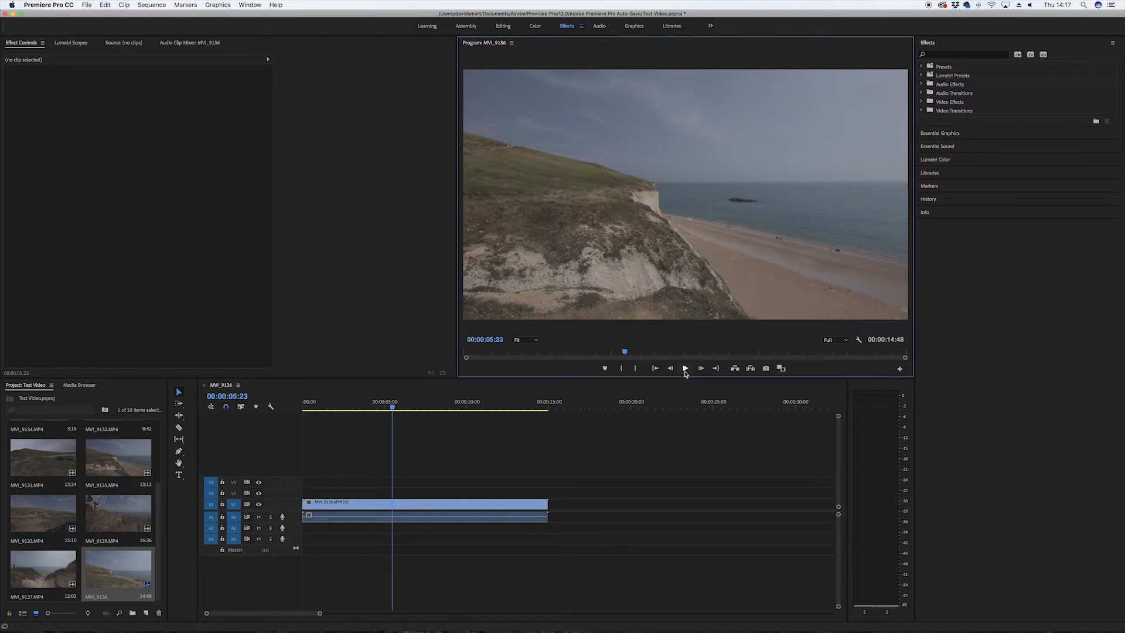
{"action": "left_click", "coordinate": [685, 369]}
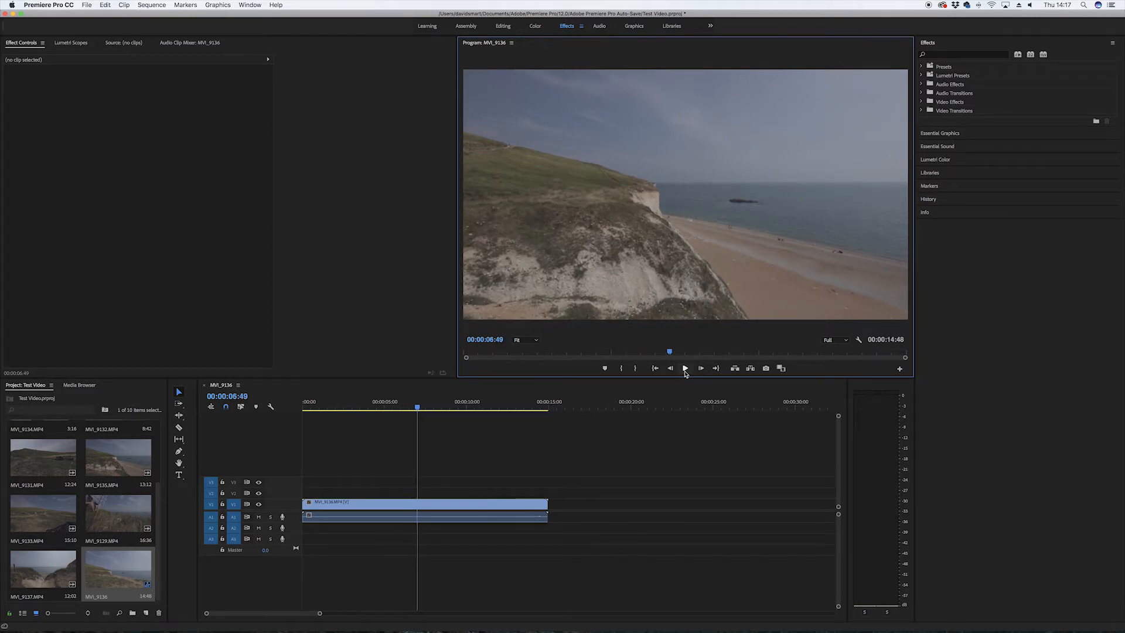
{"action": "left_click", "coordinate": [685, 372]}
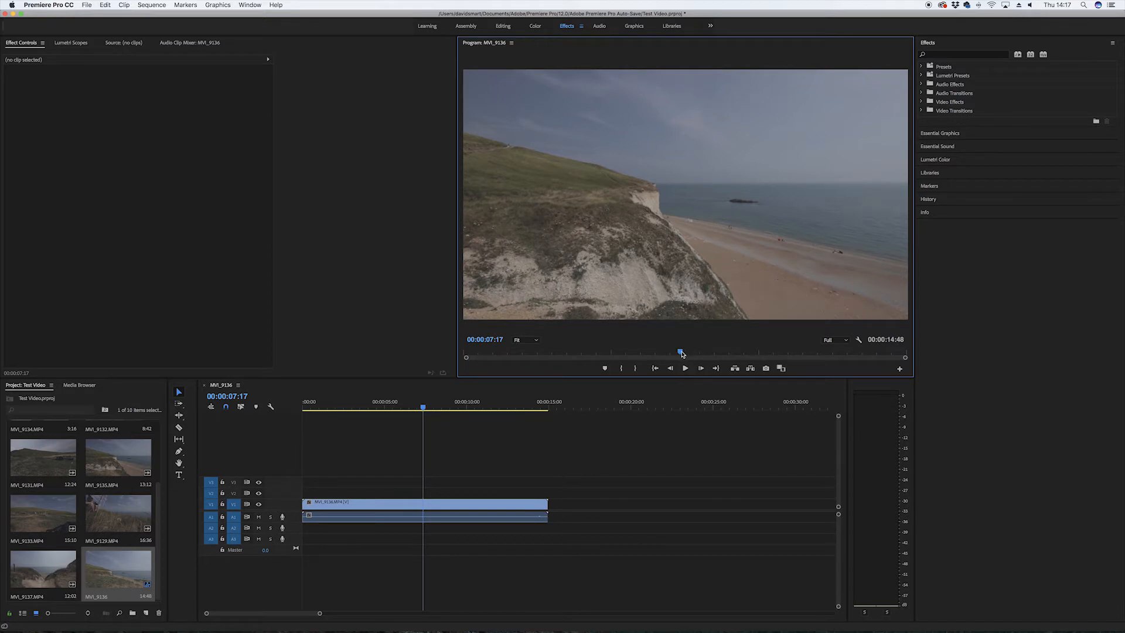
{"action": "left_click_drag", "start_coordinate": [682, 354], "coordinate": [439, 352]}
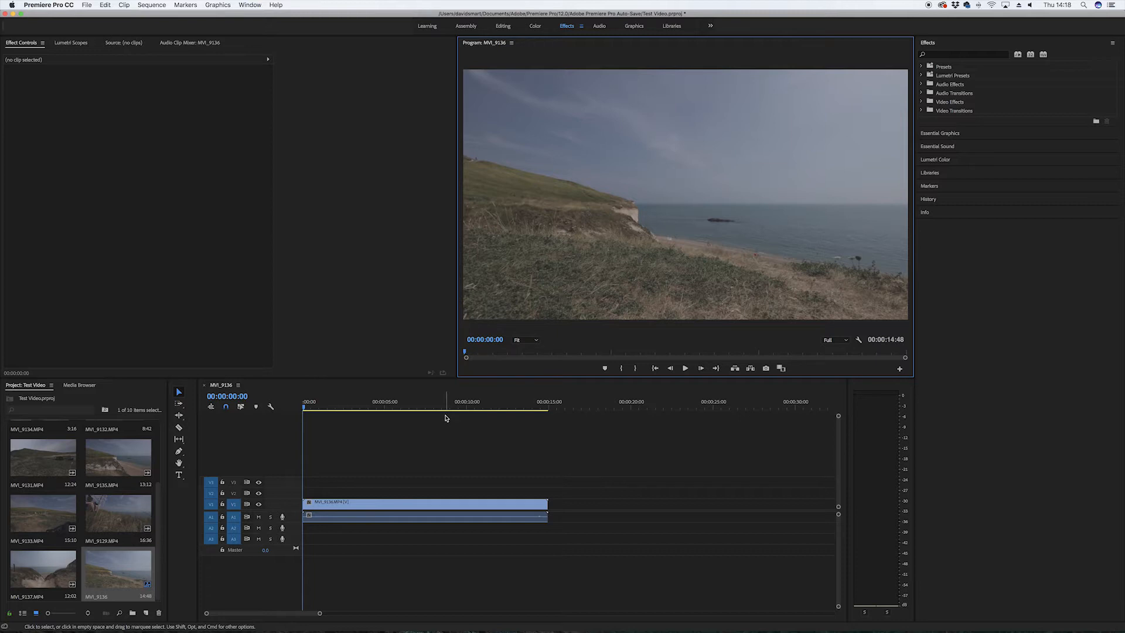
Step: Play and scrub through the opening seconds of the timeline and park the playhead at 00:00:04:15
{"action": "left_click", "coordinate": [305, 408]}
{"action": "key", "text": "space"}
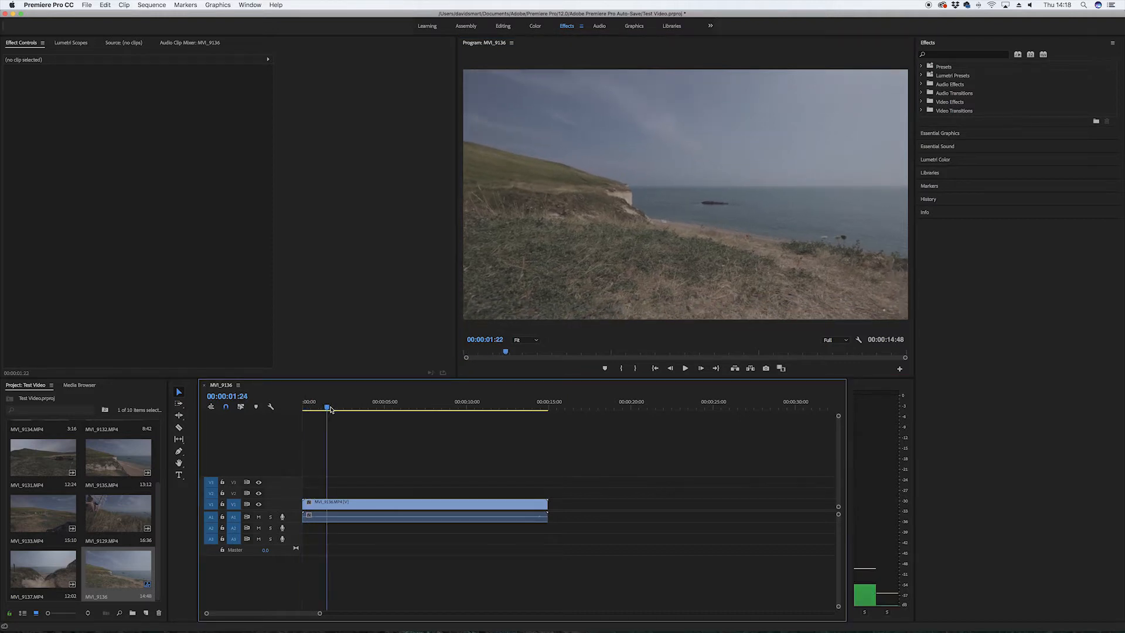
{"action": "left_click_drag", "start_coordinate": [331, 409], "coordinate": [356, 413]}
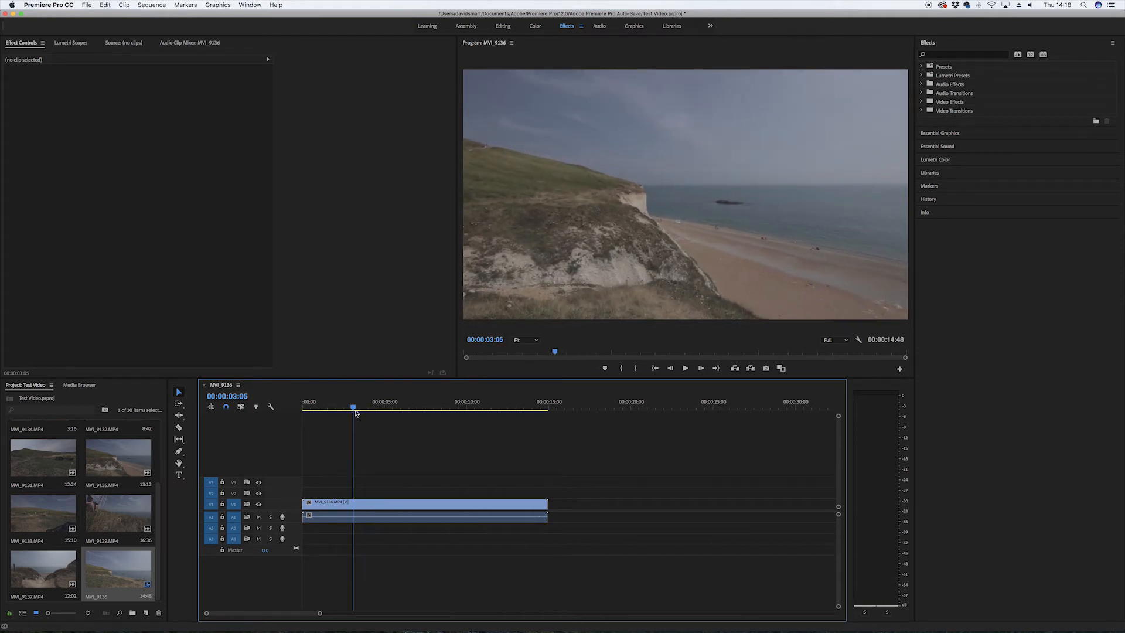
{"action": "key", "text": "space"}
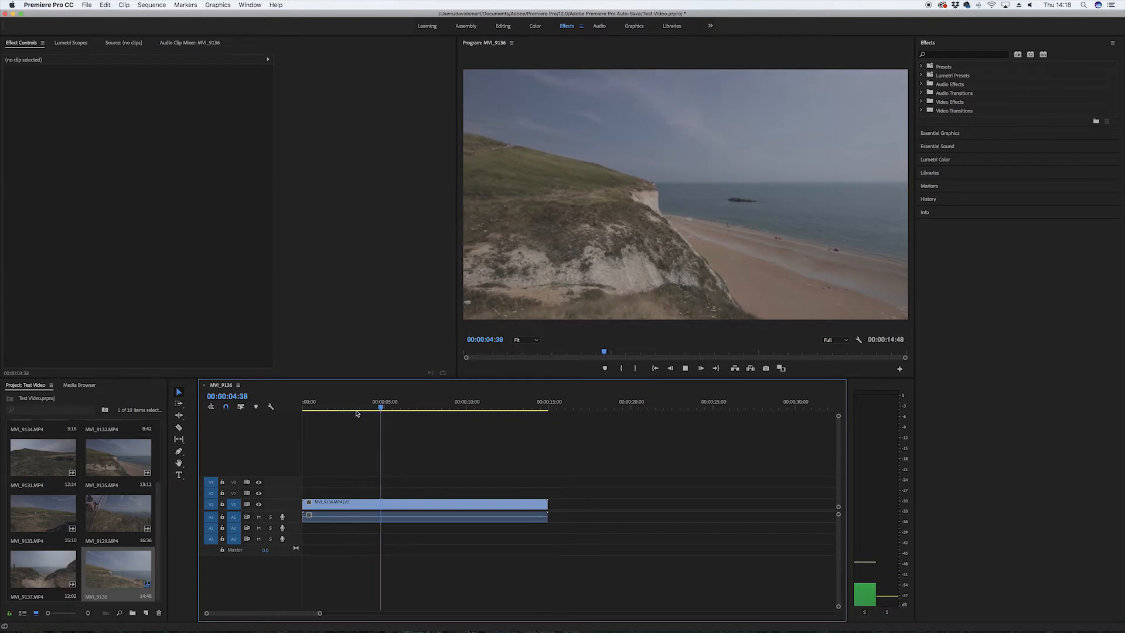
{"action": "key", "text": "space"}
{"action": "left_click_drag", "start_coordinate": [383, 409], "coordinate": [358, 410]}
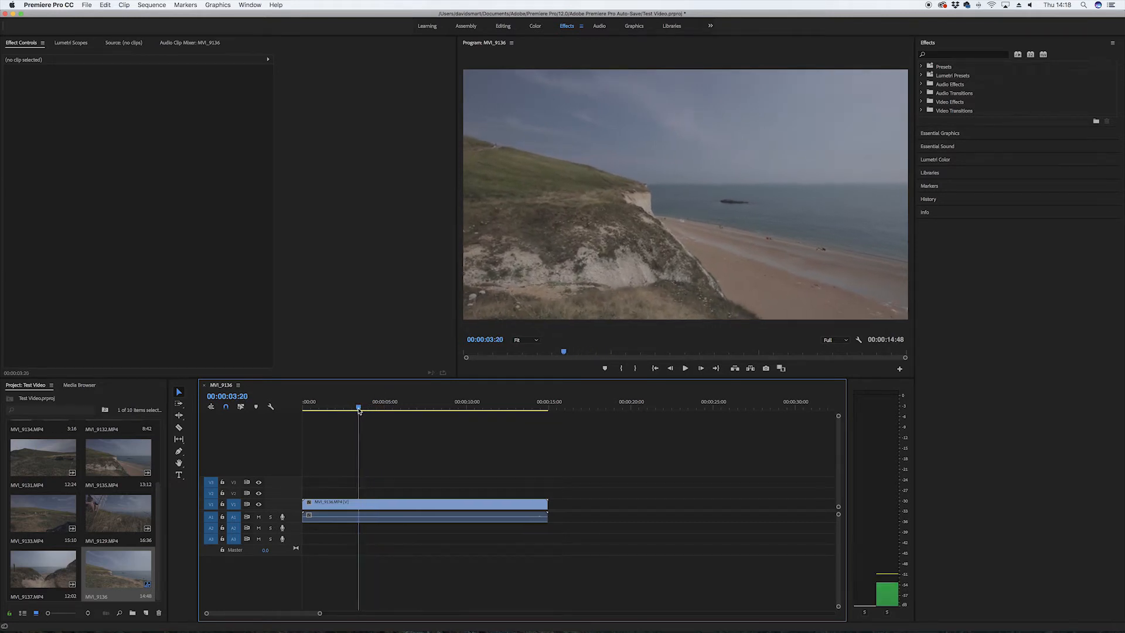
{"action": "key", "text": "space"}
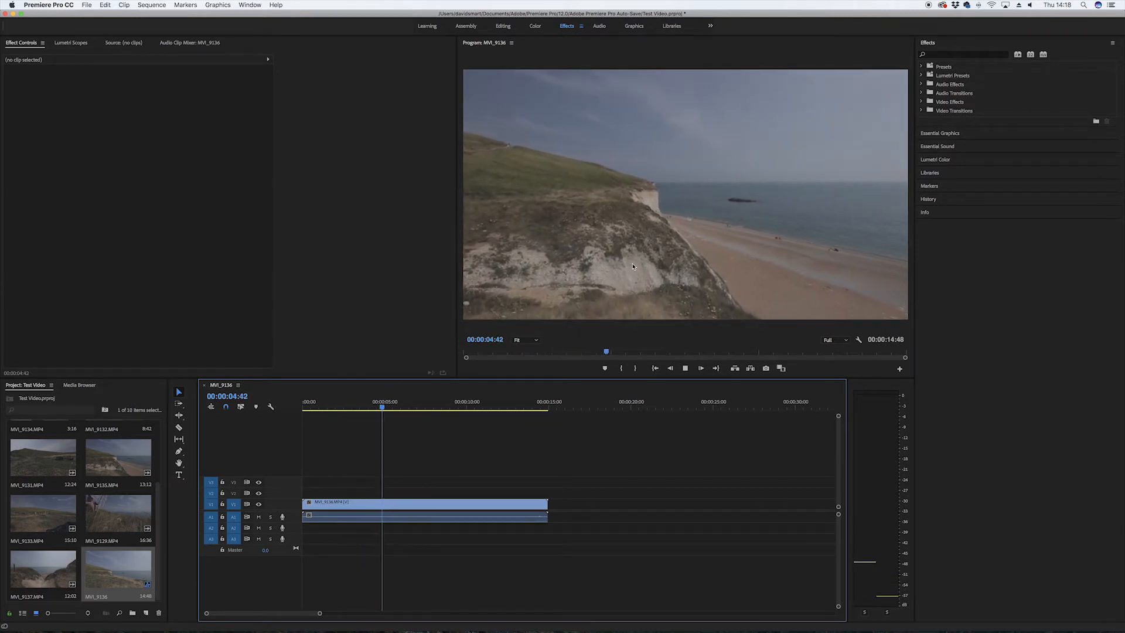
{"action": "key", "text": "space"}
{"action": "left_click_drag", "start_coordinate": [388, 410], "coordinate": [362, 412]}
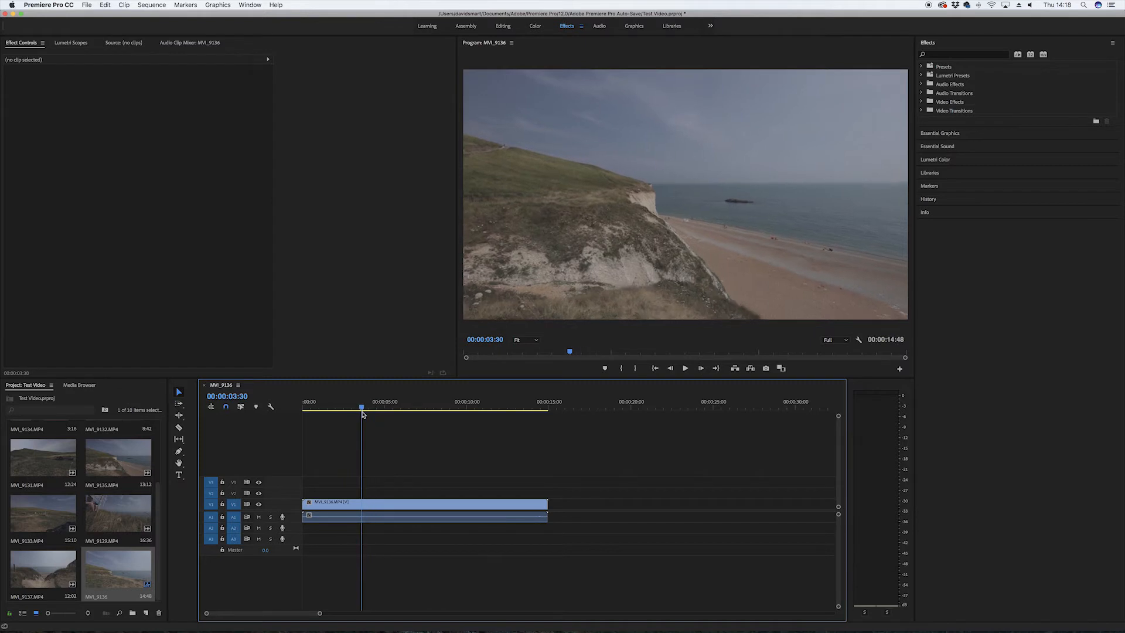
{"action": "key", "text": "space"}
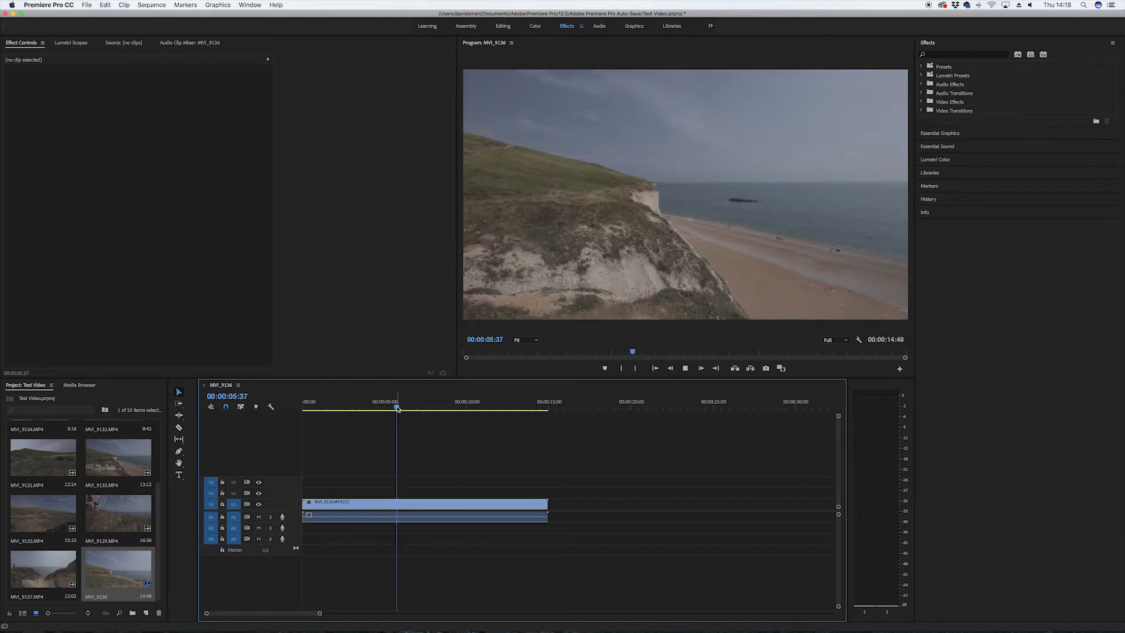
{"action": "left_click_drag", "start_coordinate": [400, 409], "coordinate": [375, 412]}
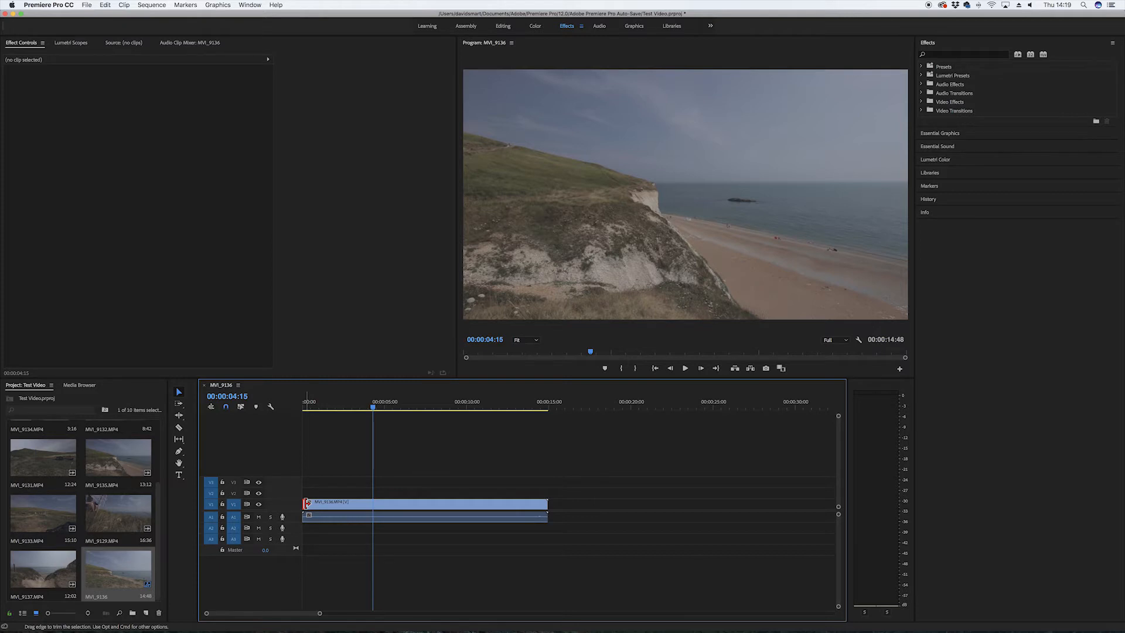
Step: Trim the start of the video clip to the playhead and extend it back to the sequence start
{"action": "left_click_drag", "start_coordinate": [306, 504], "coordinate": [376, 503]}
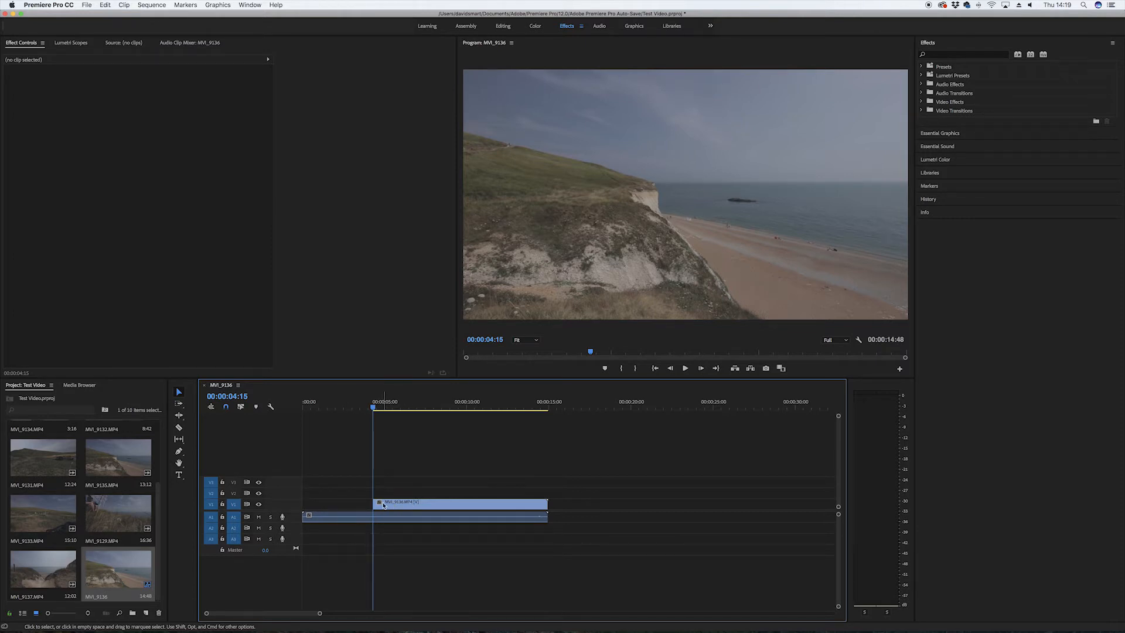
{"action": "mouse_move", "coordinate": [307, 516]}
{"action": "left_mouse_down"}
{"action": "mouse_move", "coordinate": [377, 516]}
{"action": "mouse_move", "coordinate": [303, 516]}
{"action": "left_mouse_up"}
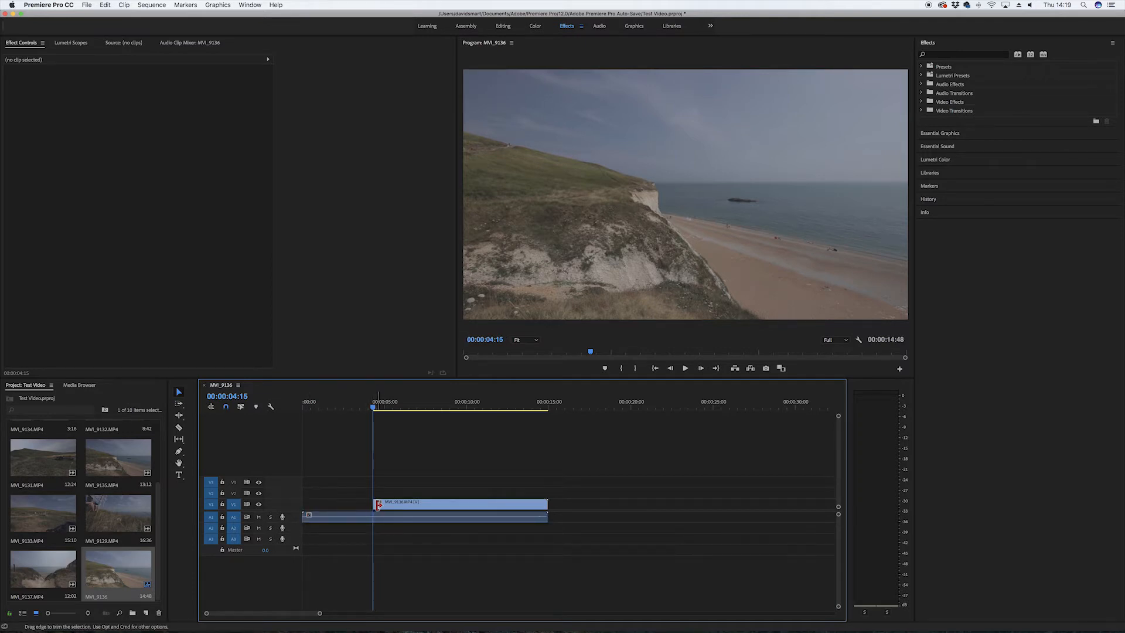
{"action": "left_click_drag", "start_coordinate": [378, 505], "coordinate": [304, 505]}
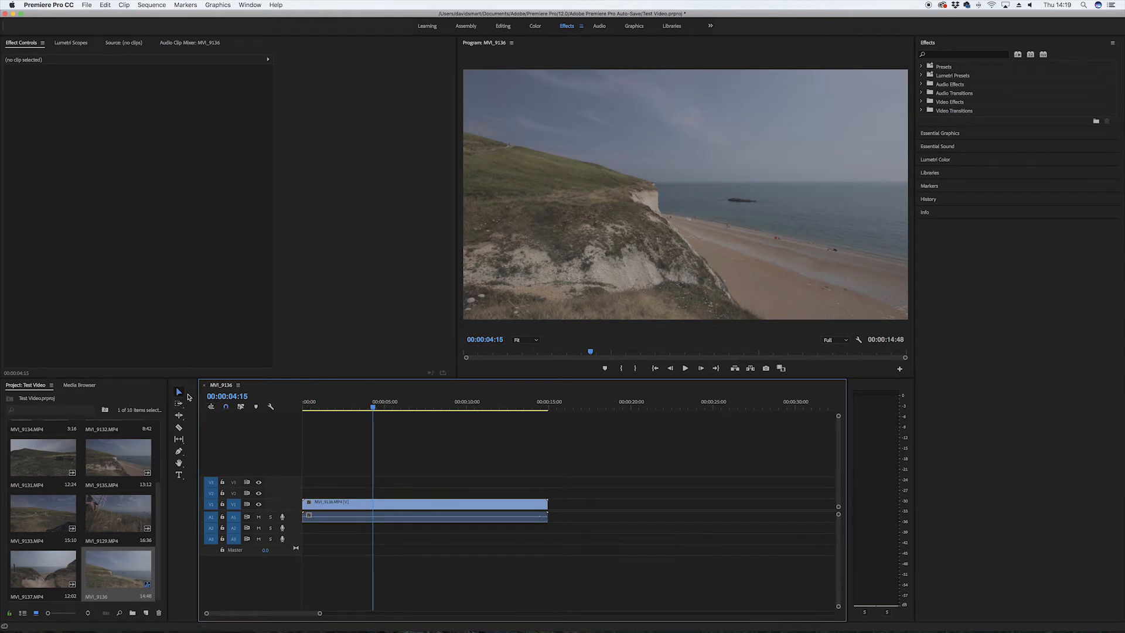
Step: Split the video clip at the playhead with the Razor tool, return to the Selection tool and deselect everything
{"action": "mouse_move", "coordinate": [338, 508]}
{"action": "left_mouse_down"}
{"action": "mouse_move", "coordinate": [411, 511]}
{"action": "mouse_move", "coordinate": [340, 510]}
{"action": "left_mouse_up"}
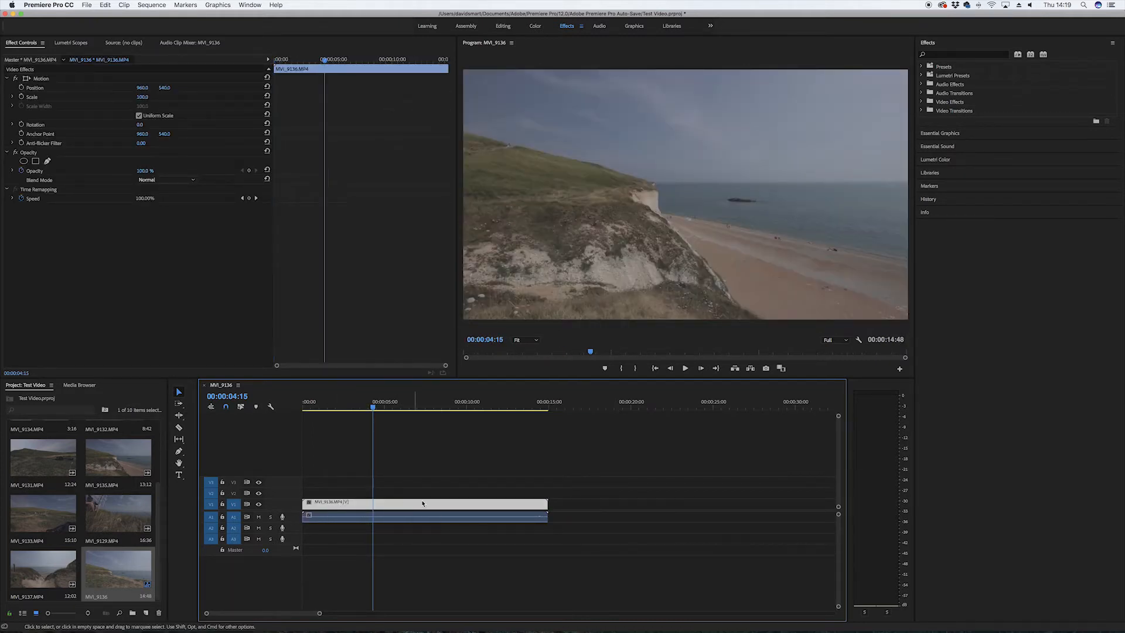
{"action": "left_click", "coordinate": [179, 429]}
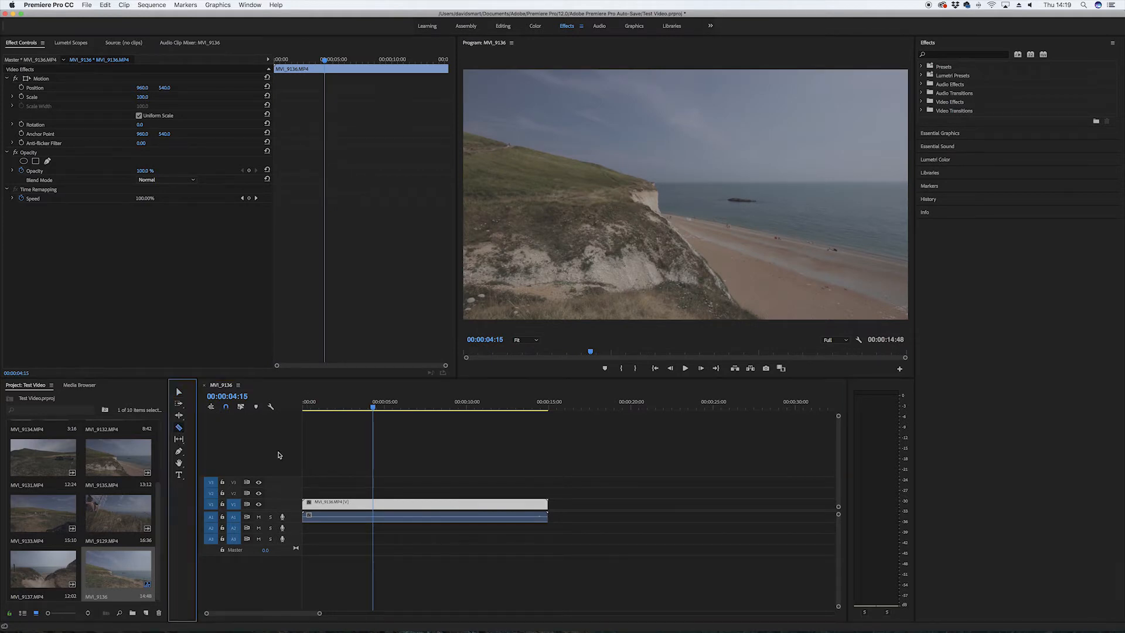
{"action": "left_click", "coordinate": [376, 506]}
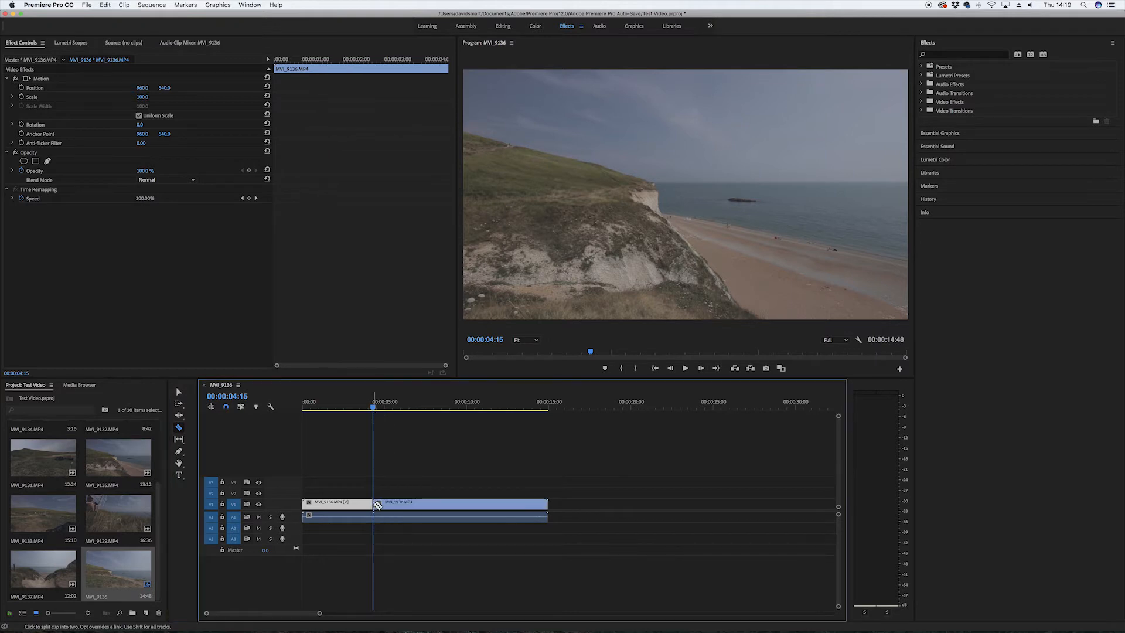
{"action": "left_click", "coordinate": [179, 393]}
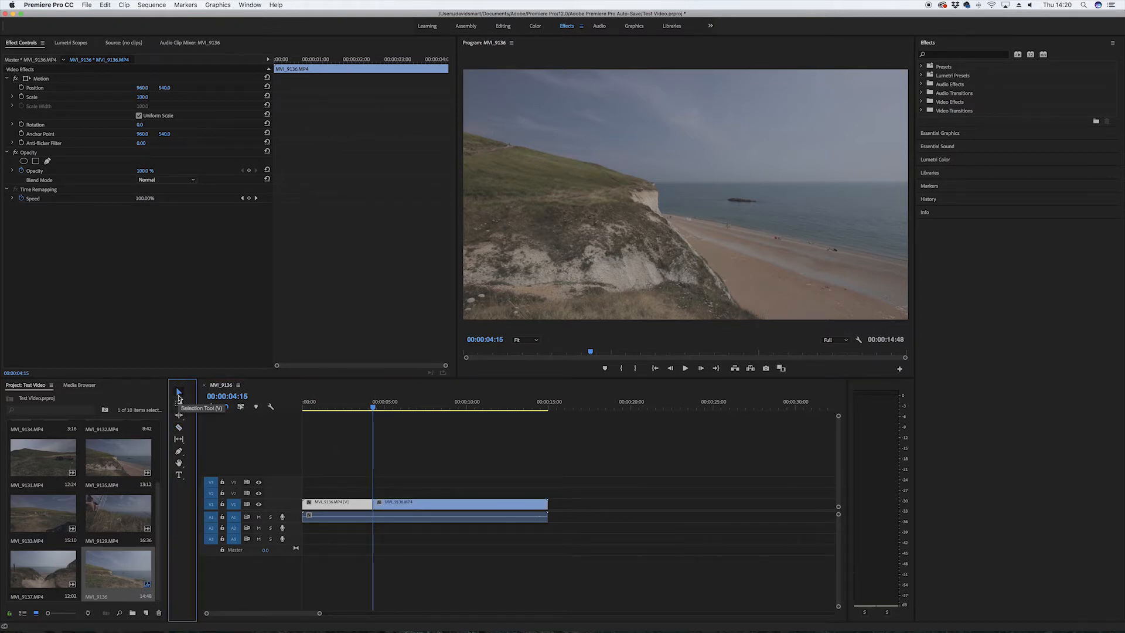
{"action": "left_click", "coordinate": [339, 488]}
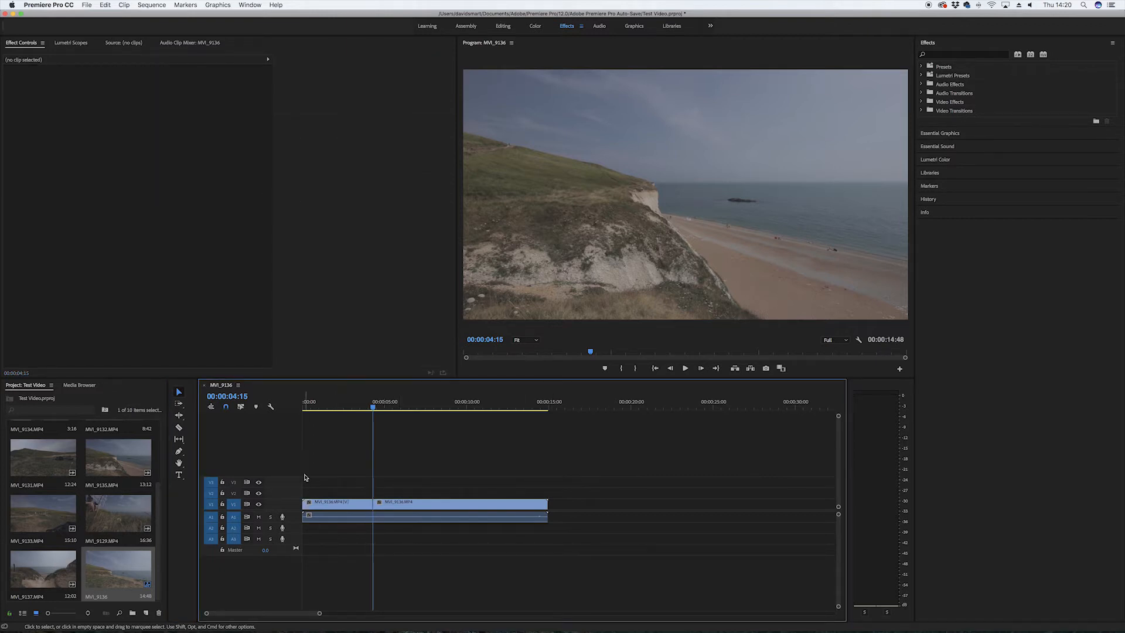
Step: Delete the first piece of the split video clip and move the remaining piece to the sequence start
{"action": "left_click", "coordinate": [340, 505]}
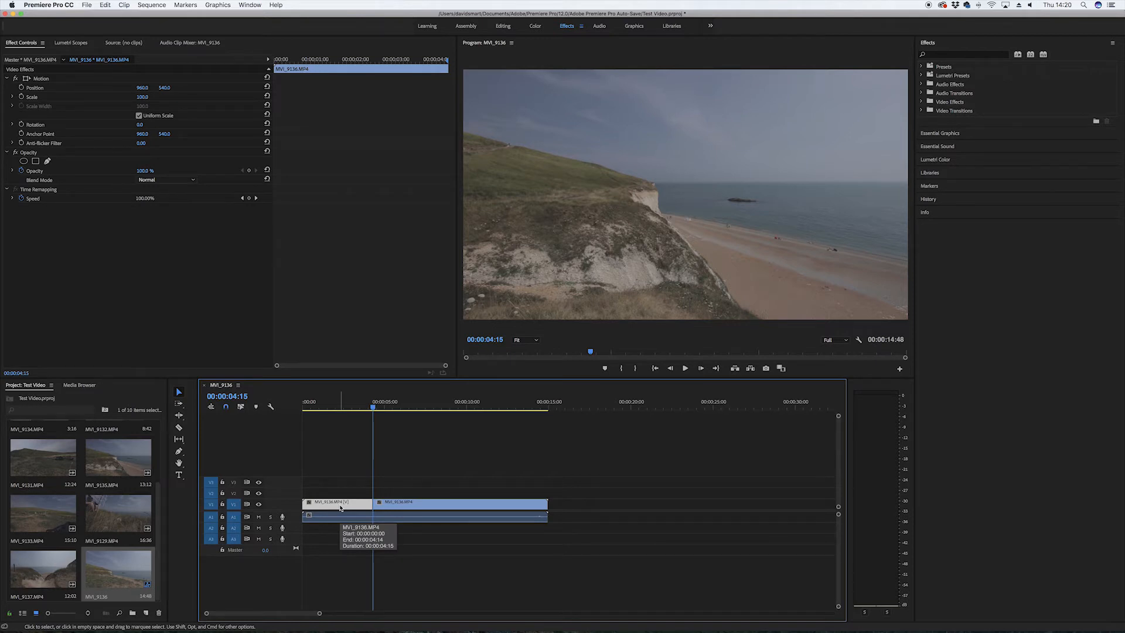
{"action": "key", "text": "Delete"}
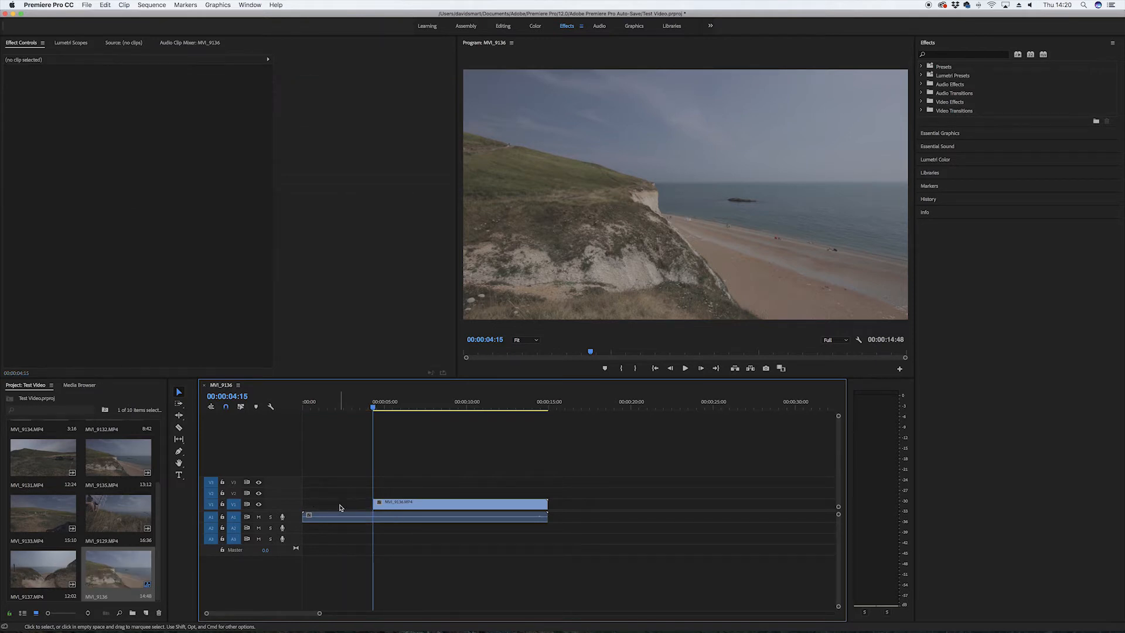
{"action": "left_click", "coordinate": [341, 521]}
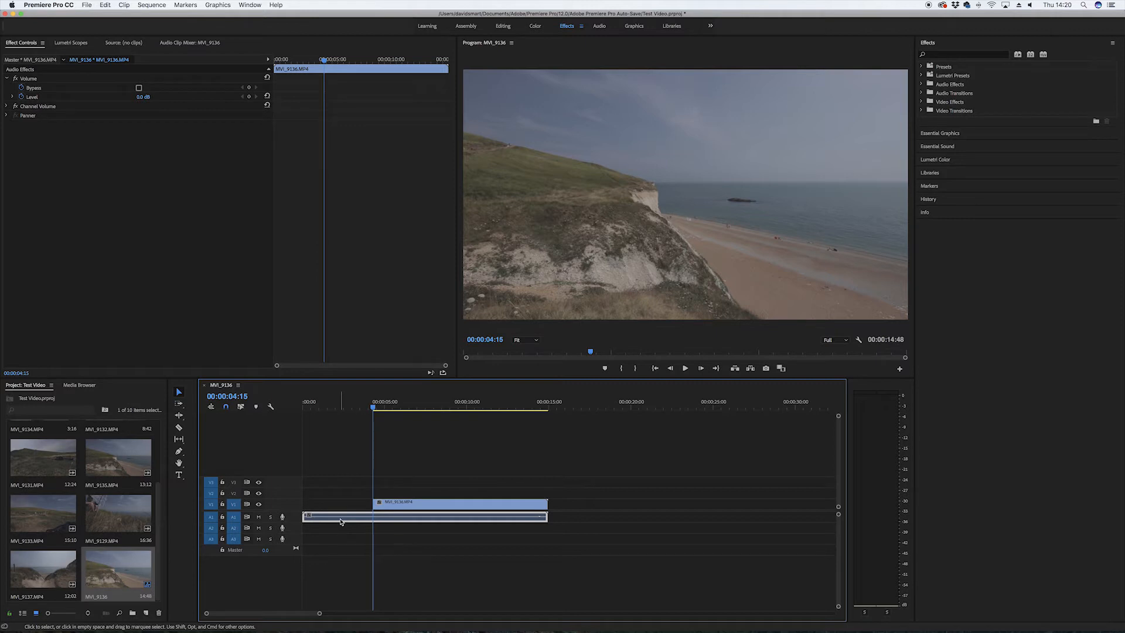
{"action": "left_click", "coordinate": [346, 507]}
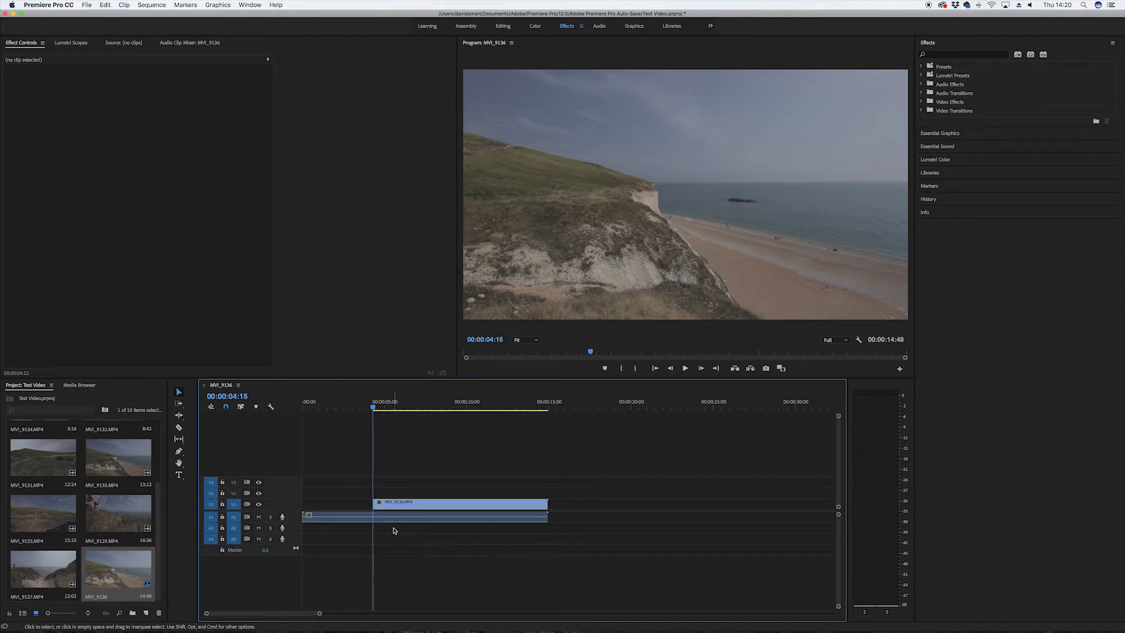
{"action": "left_click_drag", "start_coordinate": [437, 508], "coordinate": [367, 509]}
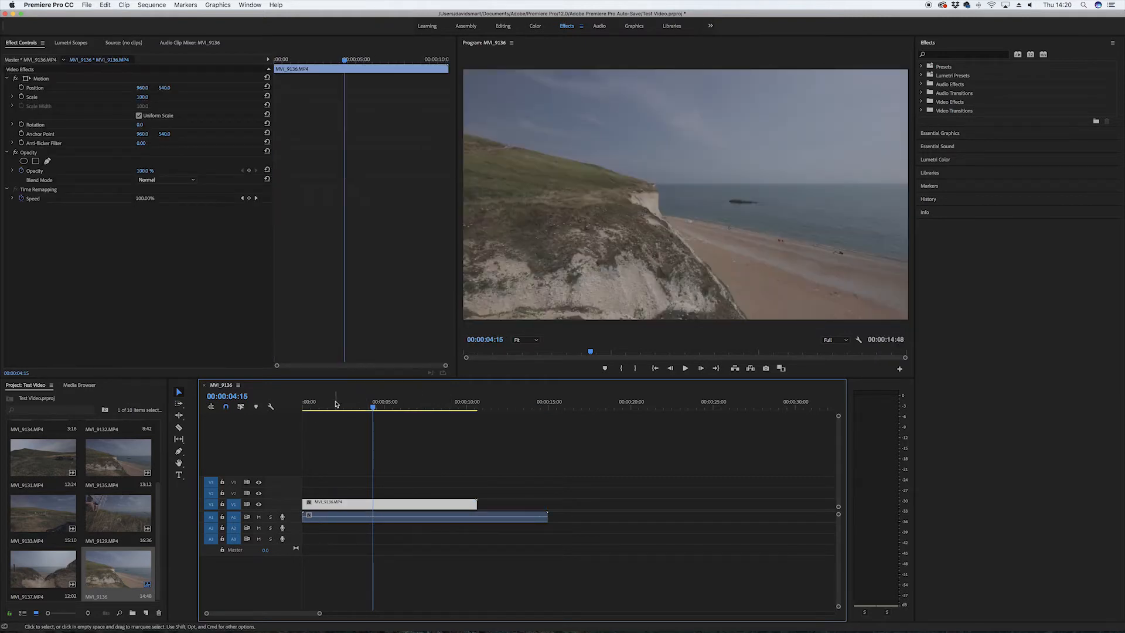
Step: Play the shortened clip from the sequence start twice and return the playhead to 00:00:00:00
{"action": "key", "text": "Home"}
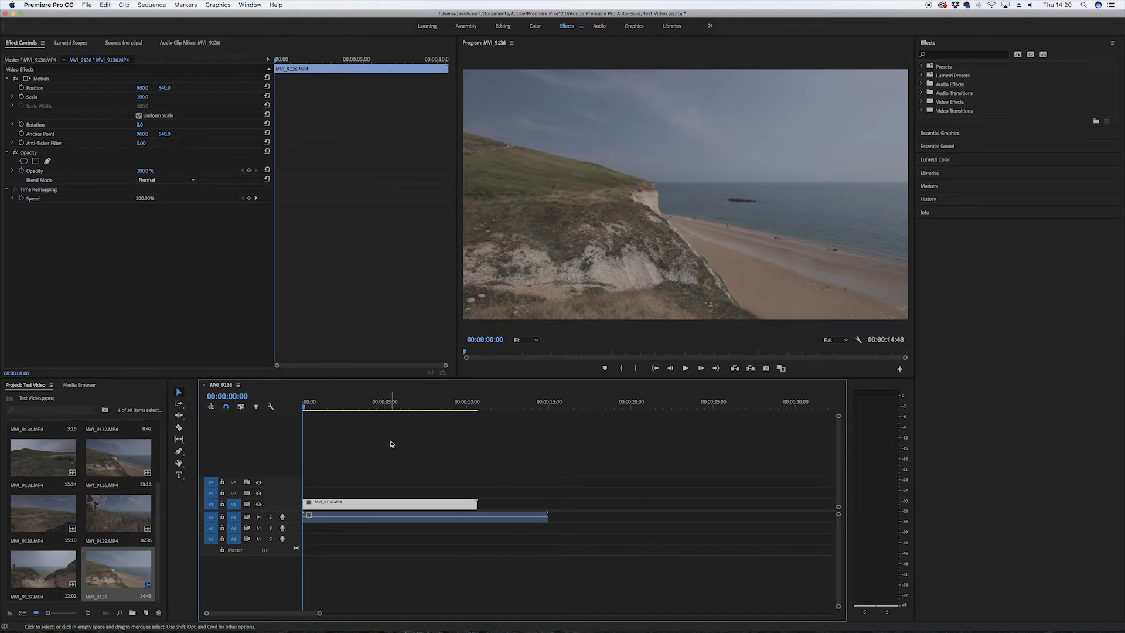
{"action": "key", "text": "space"}
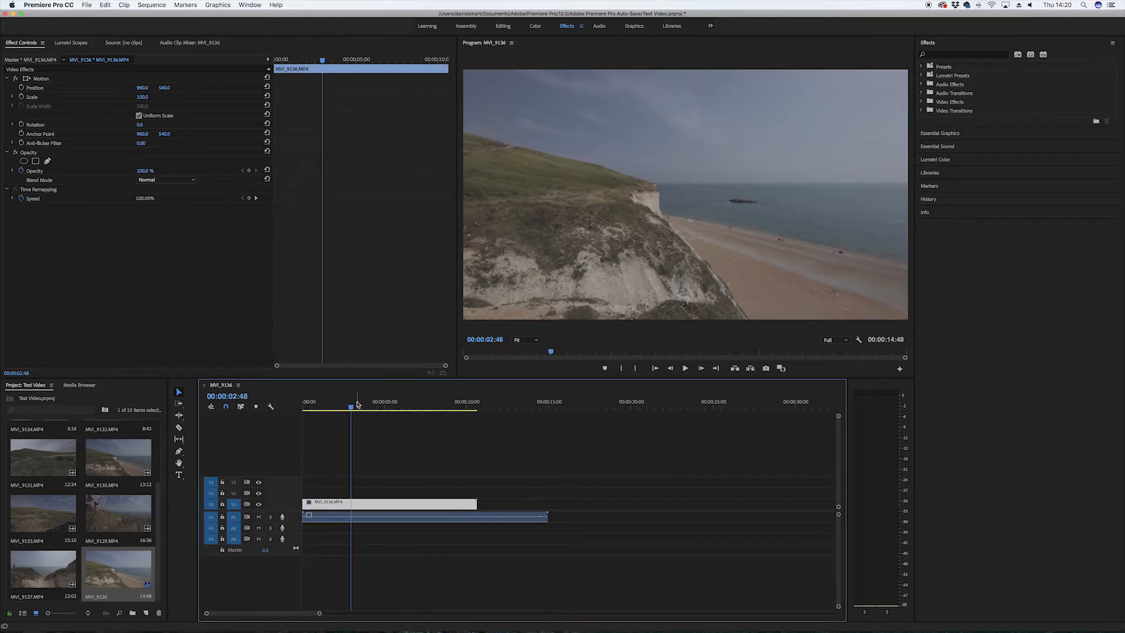
{"action": "key", "text": "space"}
{"action": "key", "text": "Home"}
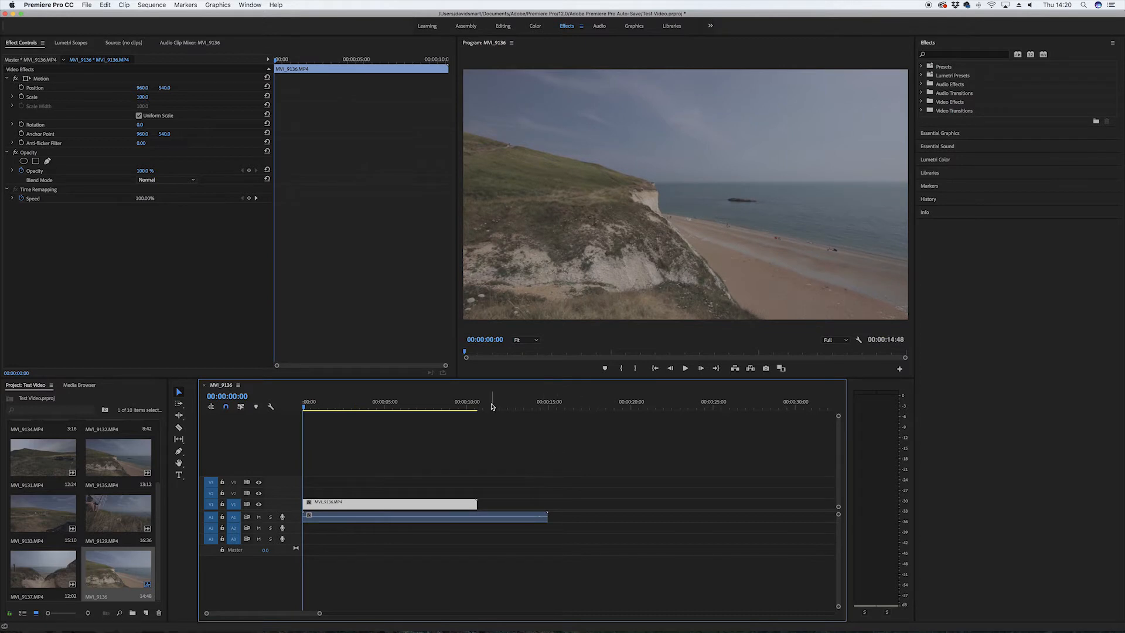
{"action": "key", "text": "space"}
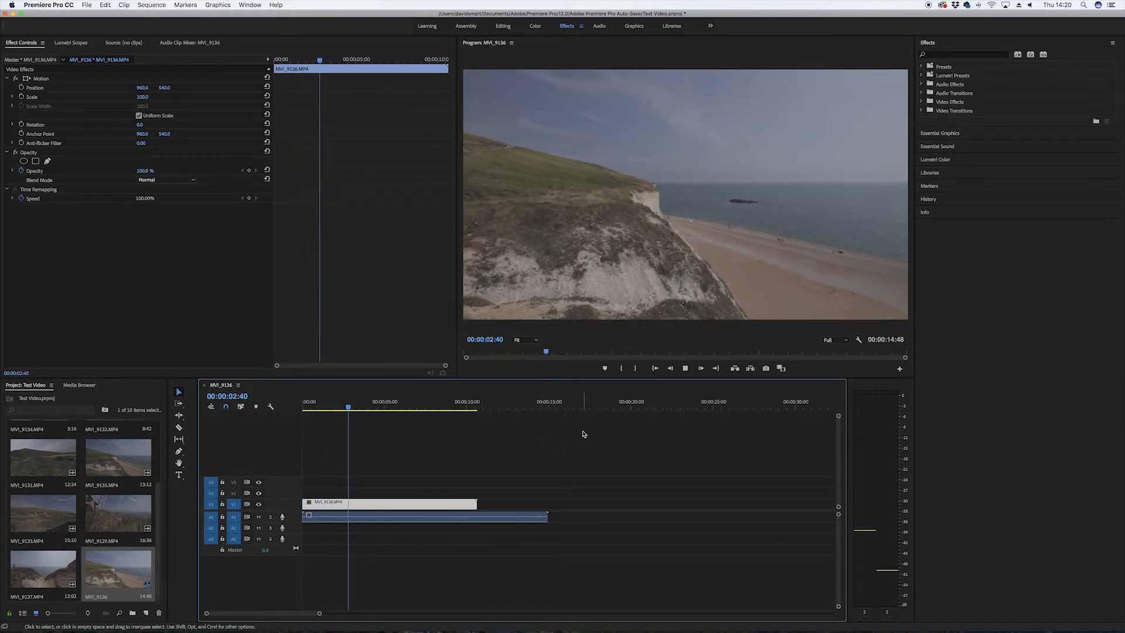
{"action": "key", "text": "space"}
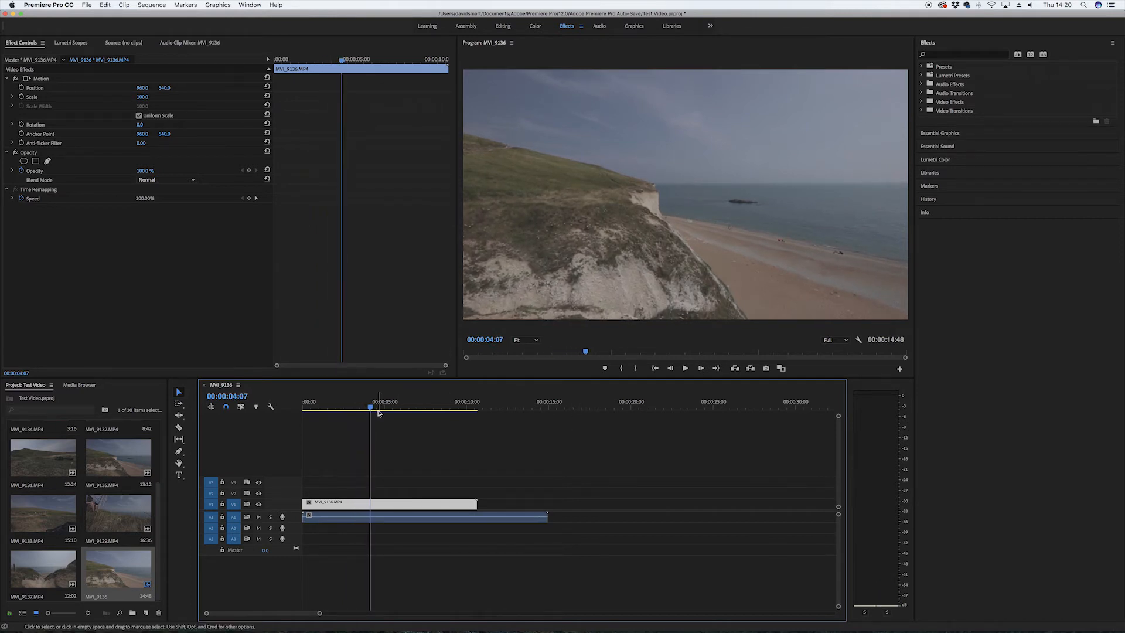
{"action": "key", "text": "Home"}
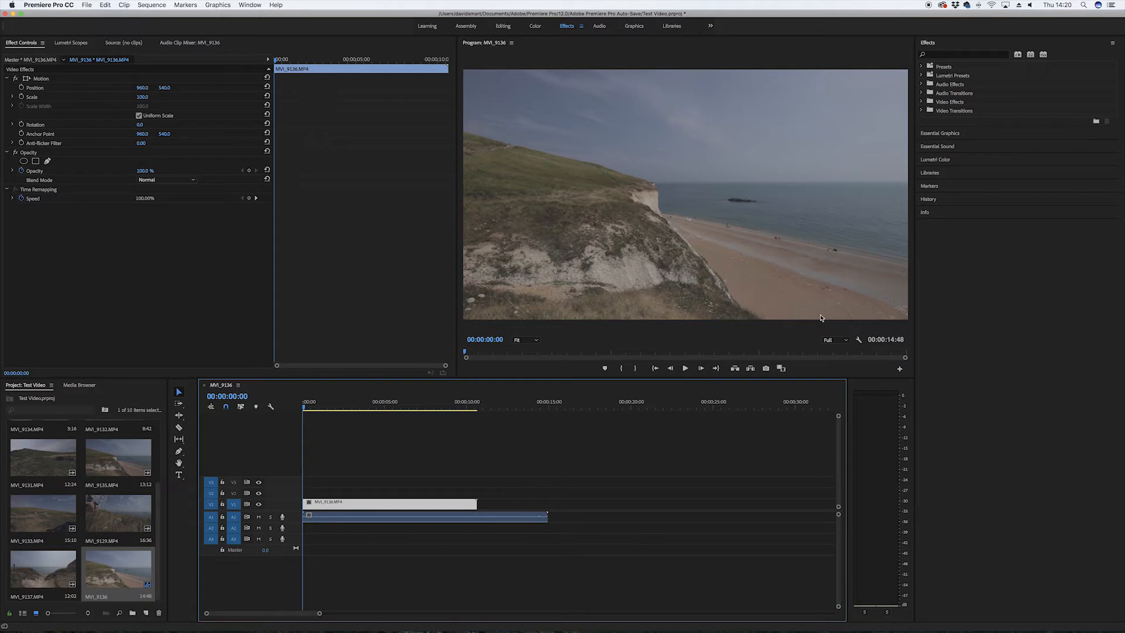
Step: Play the sequence with the Program monitor's playback resolution reduced to 1/2 and to 1/4
{"action": "left_click", "coordinate": [834, 341]}
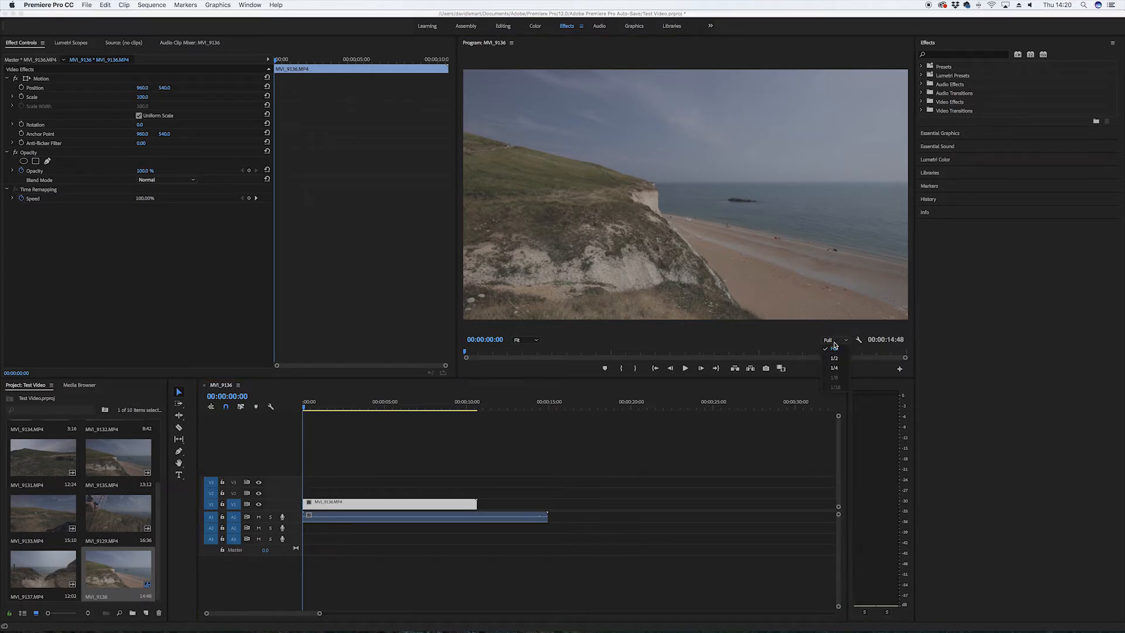
{"action": "left_click", "coordinate": [835, 347]}
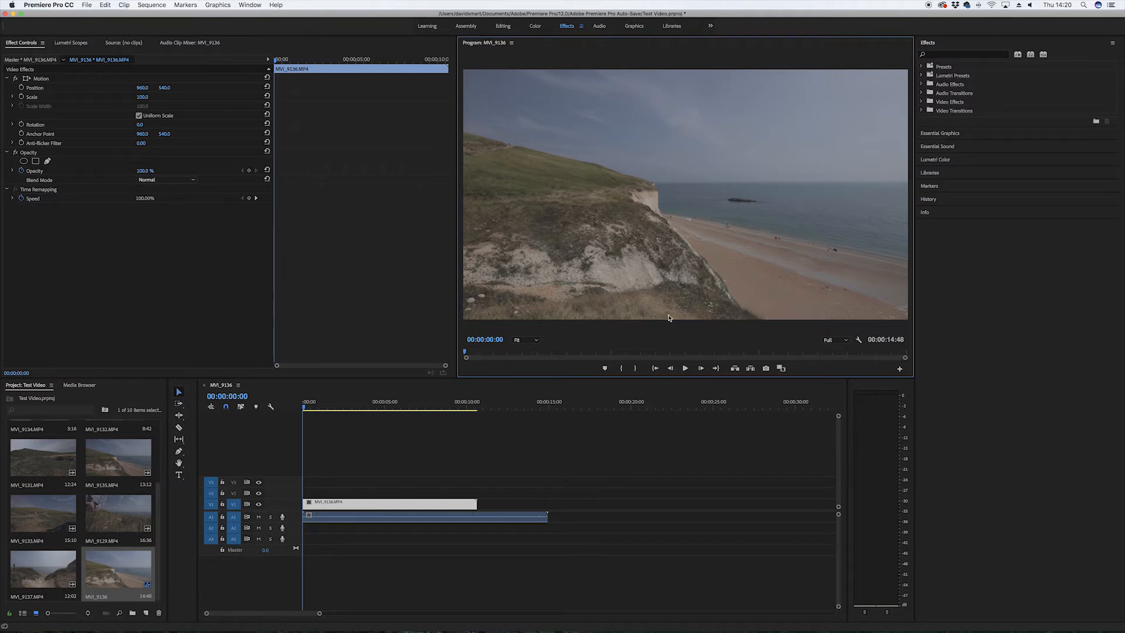
{"action": "left_click", "coordinate": [835, 340]}
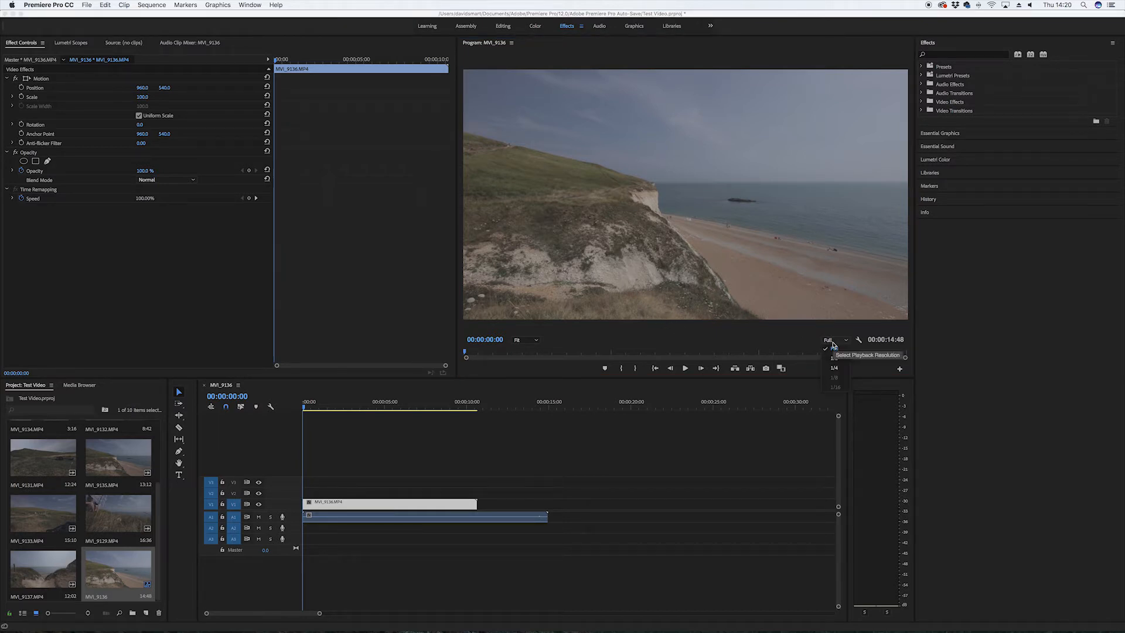
{"action": "left_click", "coordinate": [835, 358]}
{"action": "key", "text": "space"}
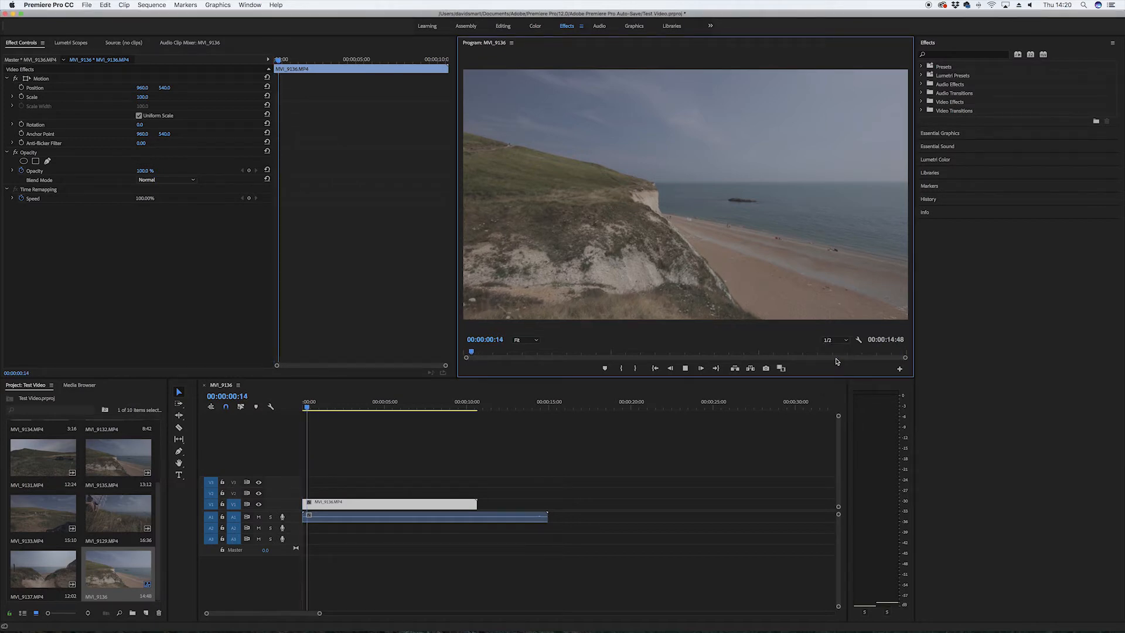
{"action": "left_click", "coordinate": [844, 344]}
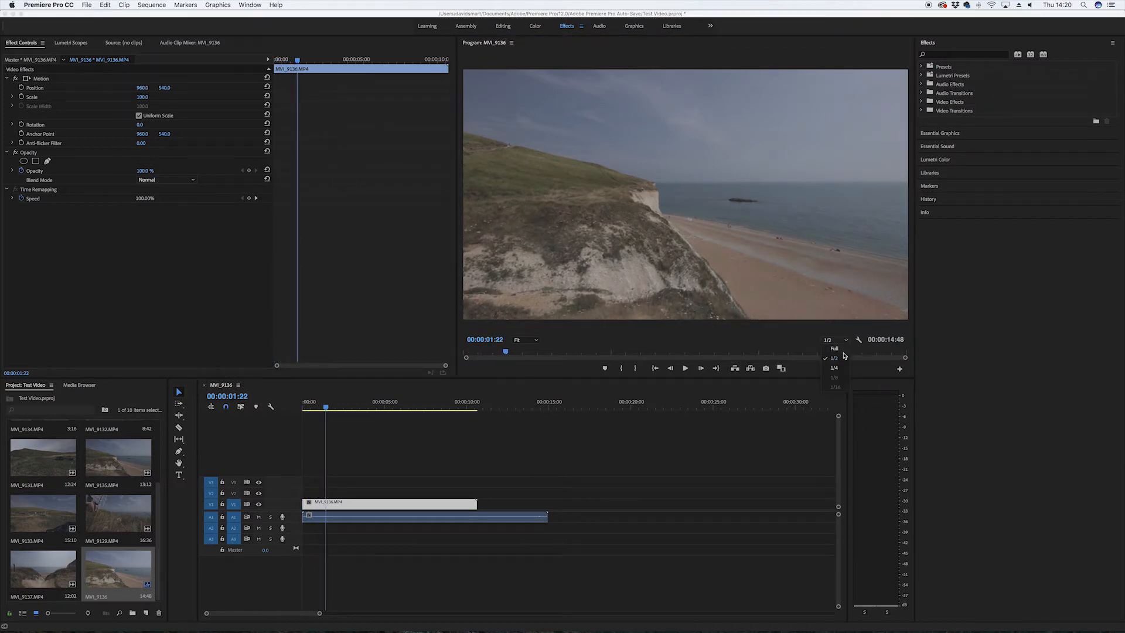
{"action": "left_click", "coordinate": [845, 356]}
{"action": "key", "text": "space"}
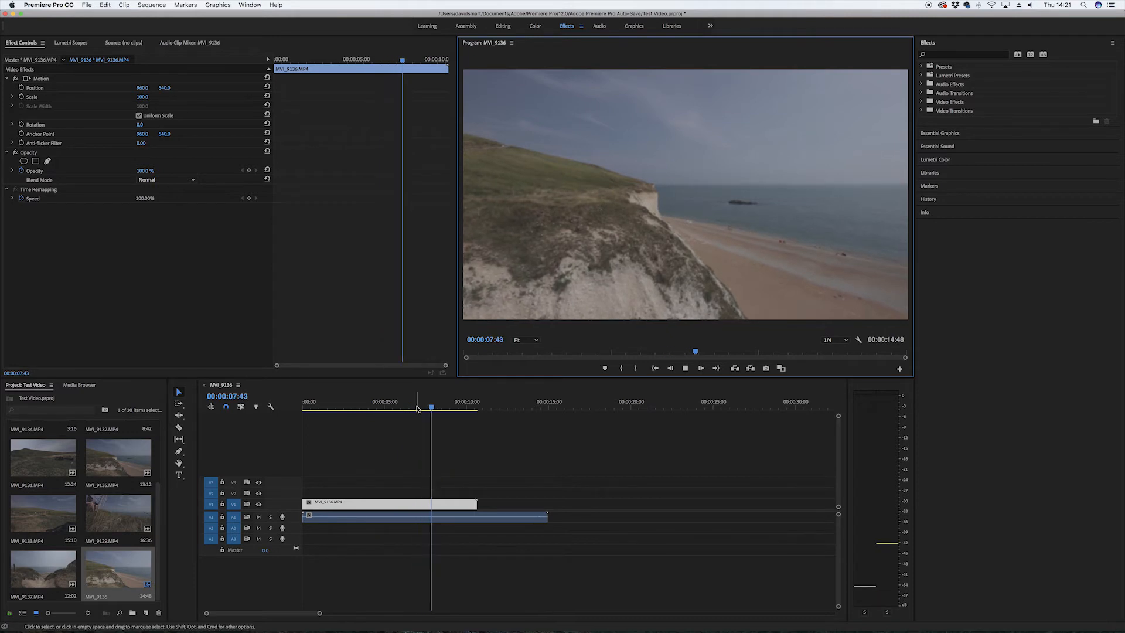
Step: Replay the sequence from the start at quarter resolution and set the playback resolution back to Full
{"action": "left_click", "coordinate": [277, 428]}
{"action": "key", "text": "Home"}
{"action": "key", "text": "space"}
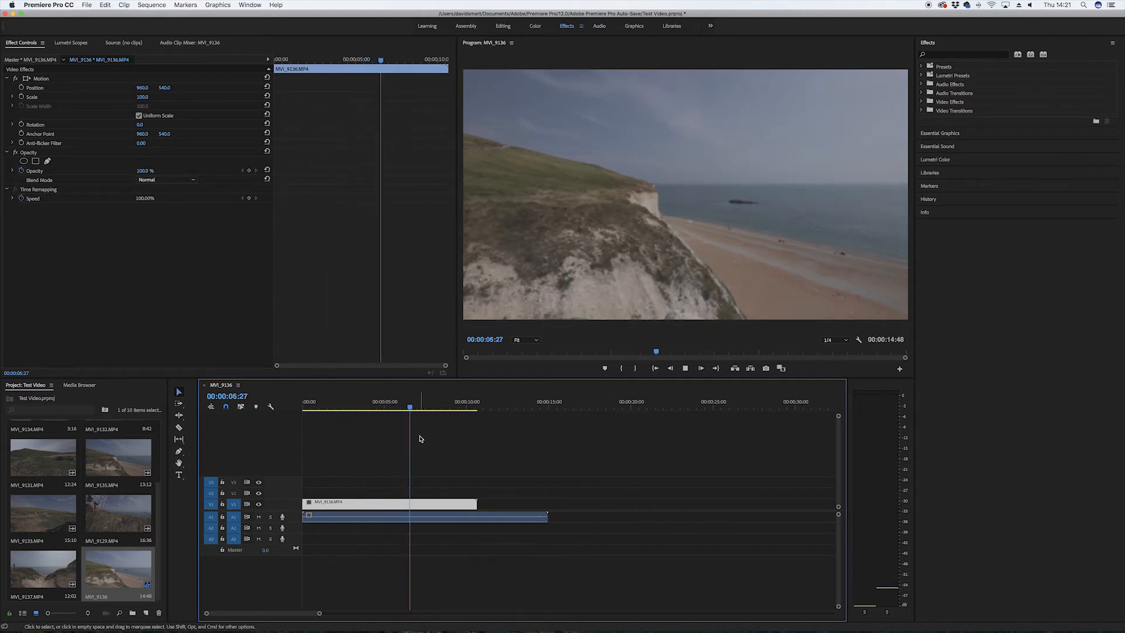
{"action": "key", "text": "space"}
{"action": "key", "text": "Home"}
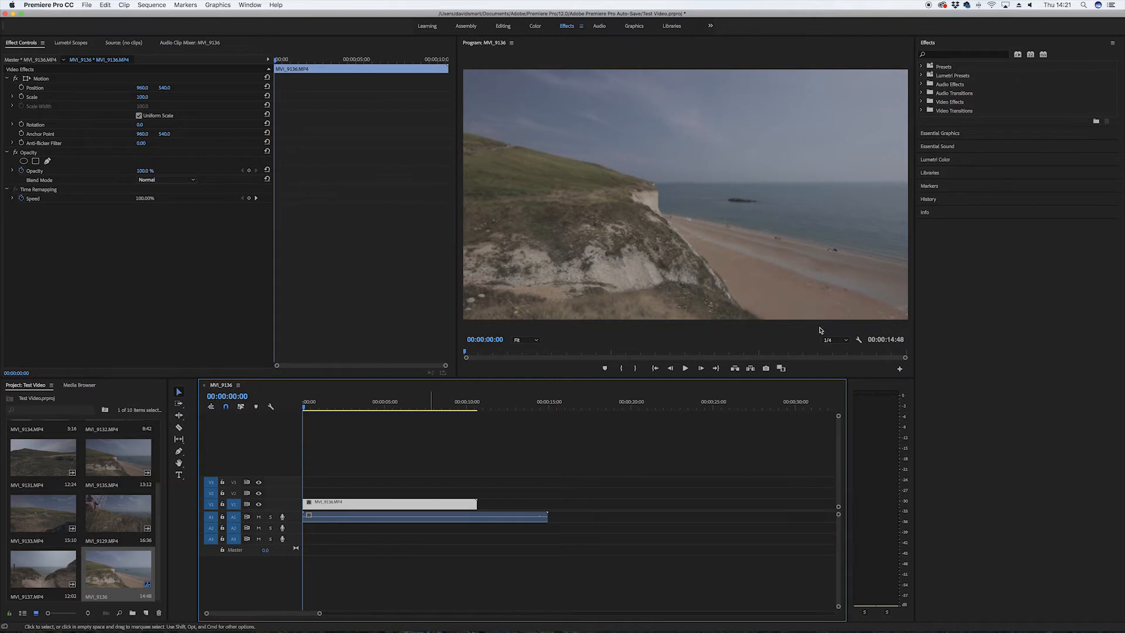
{"action": "left_click", "coordinate": [836, 341]}
{"action": "left_click", "coordinate": [835, 349]}
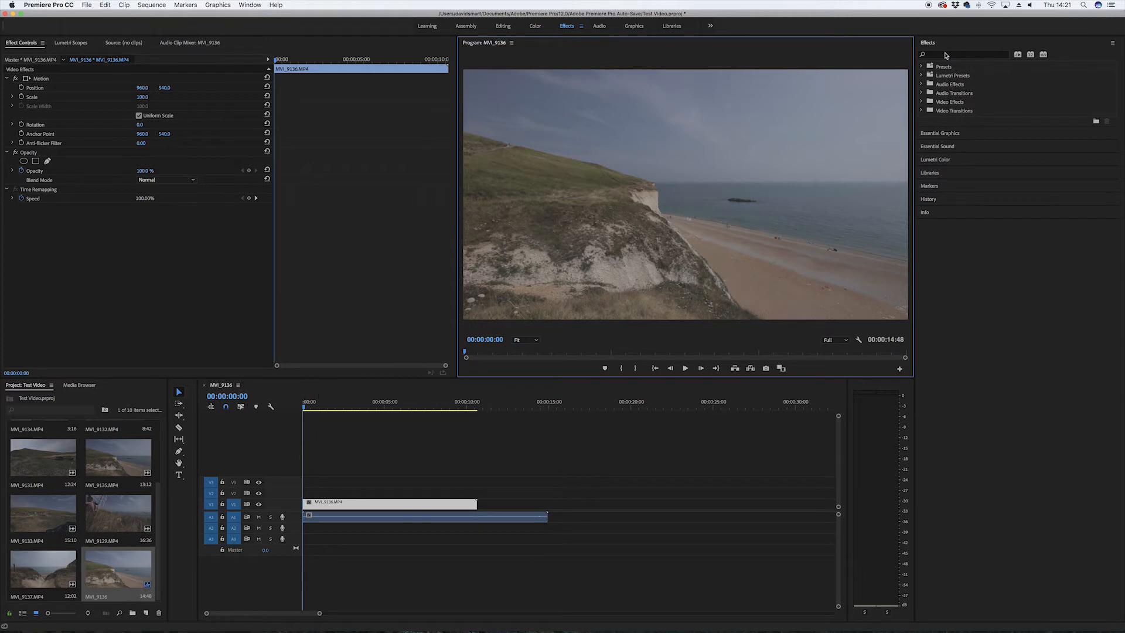
Step: Search the effects for "cross" and clear the search
{"action": "left_click", "coordinate": [945, 55]}
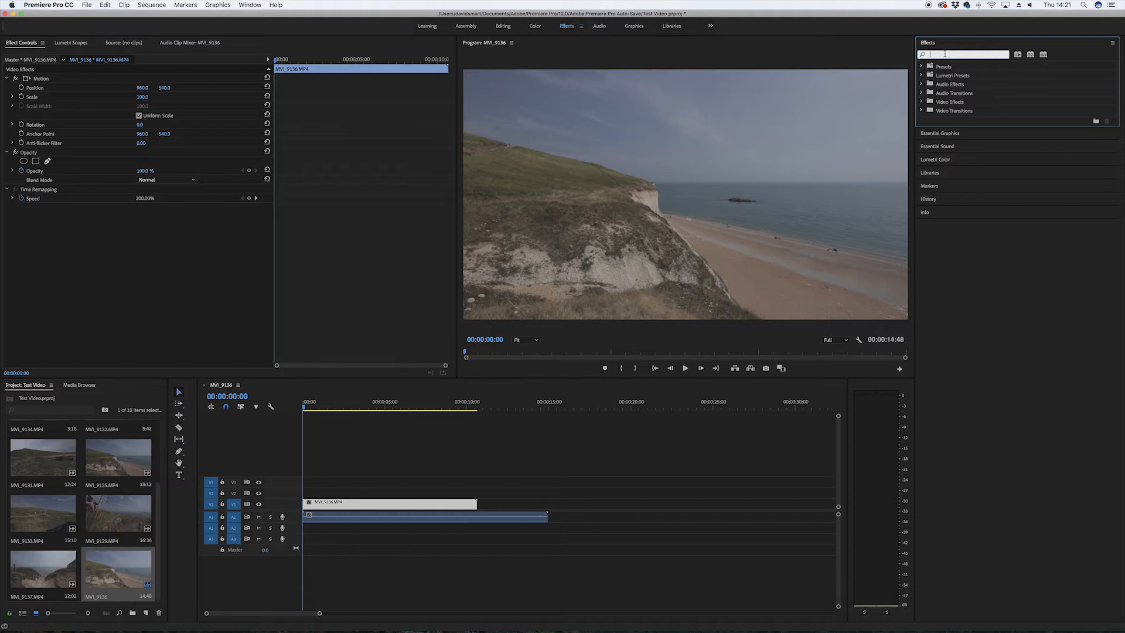
{"action": "type", "text": "cross"}
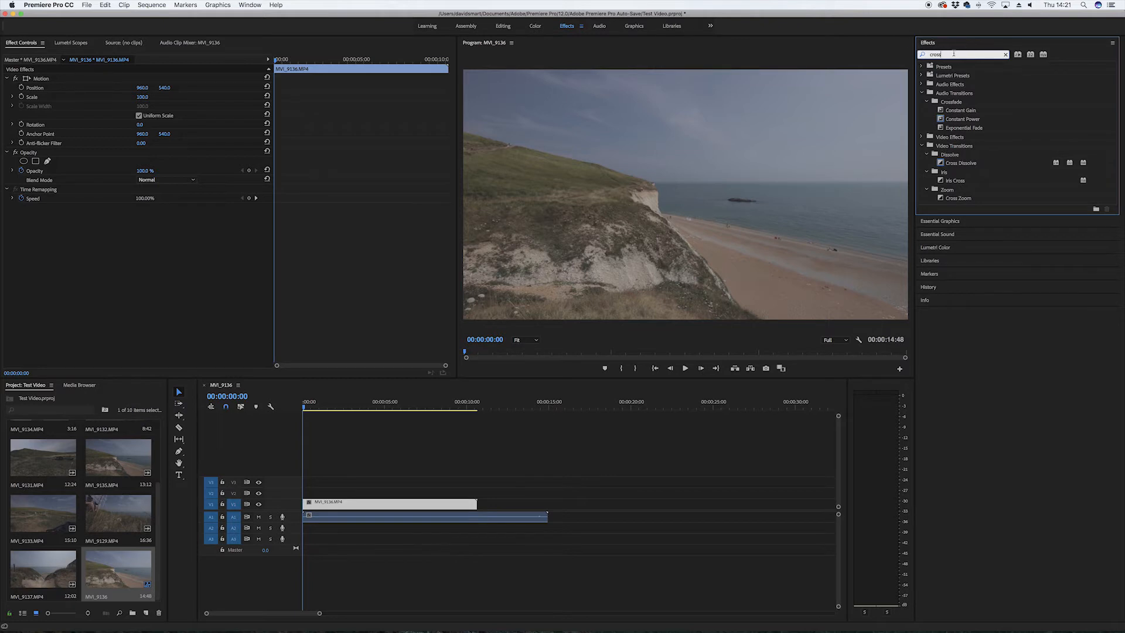
{"action": "key", "text": "BackSpace"}
{"action": "key", "text": "BackSpace"}
{"action": "key", "text": "BackSpace"}
{"action": "key", "text": "BackSpace"}
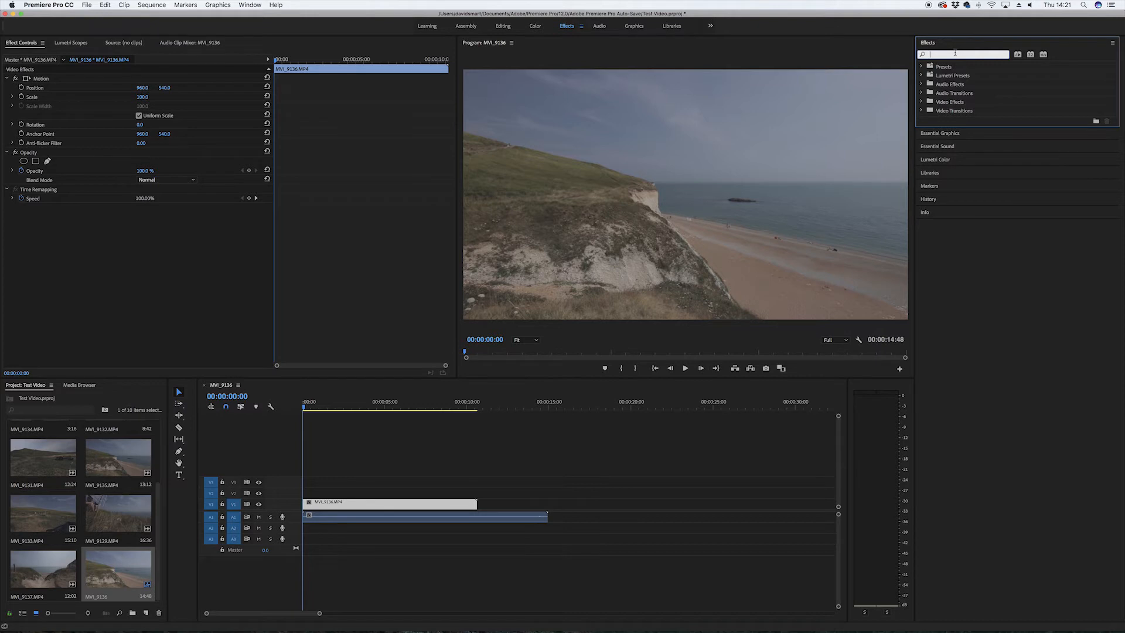
Step: Find the Cross Dissolve transition by searching the effects for "cross" and apply it to the start of the video clip
{"action": "type", "text": "cro"}
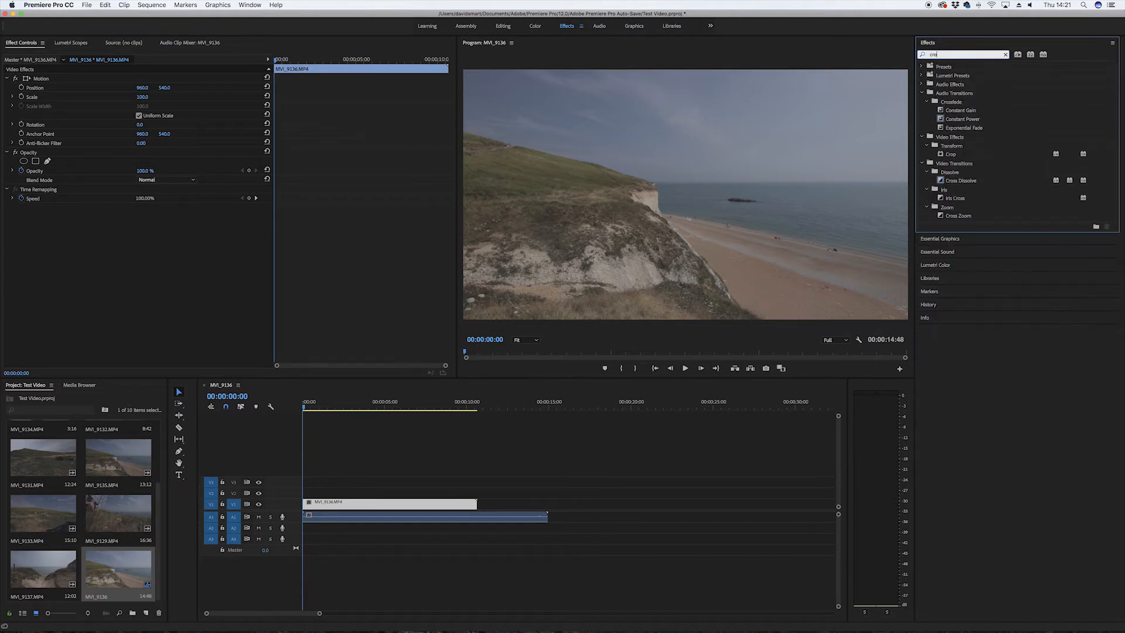
{"action": "type", "text": "dd"}
{"action": "key", "text": "BackSpace"}
{"action": "key", "text": "BackSpace"}
{"action": "type", "text": "ss"}
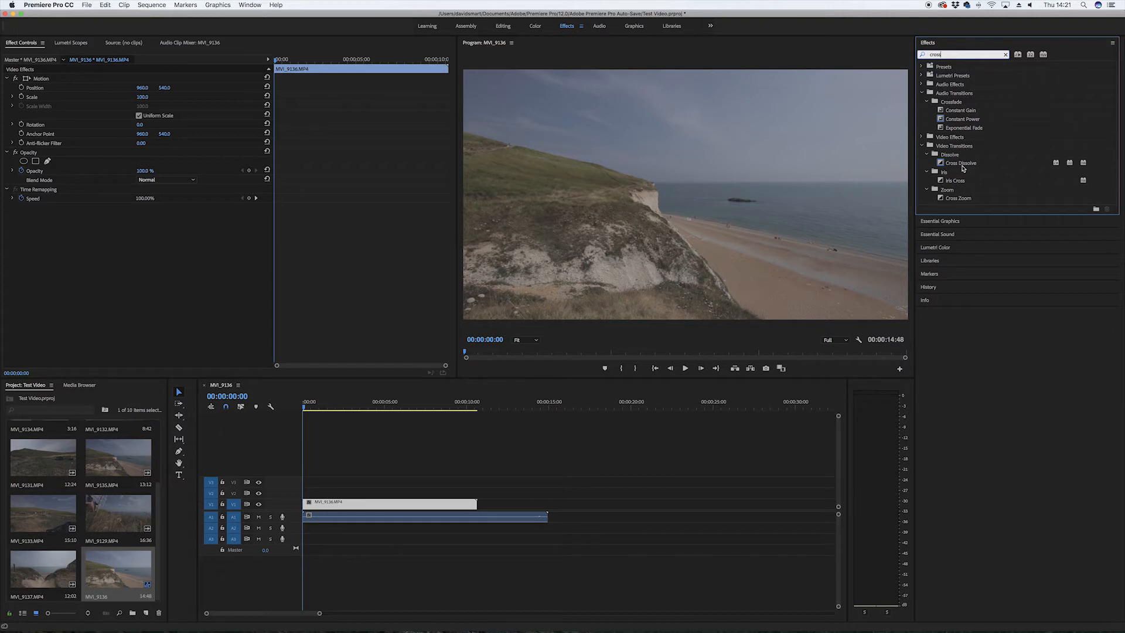
{"action": "left_click", "coordinate": [967, 164]}
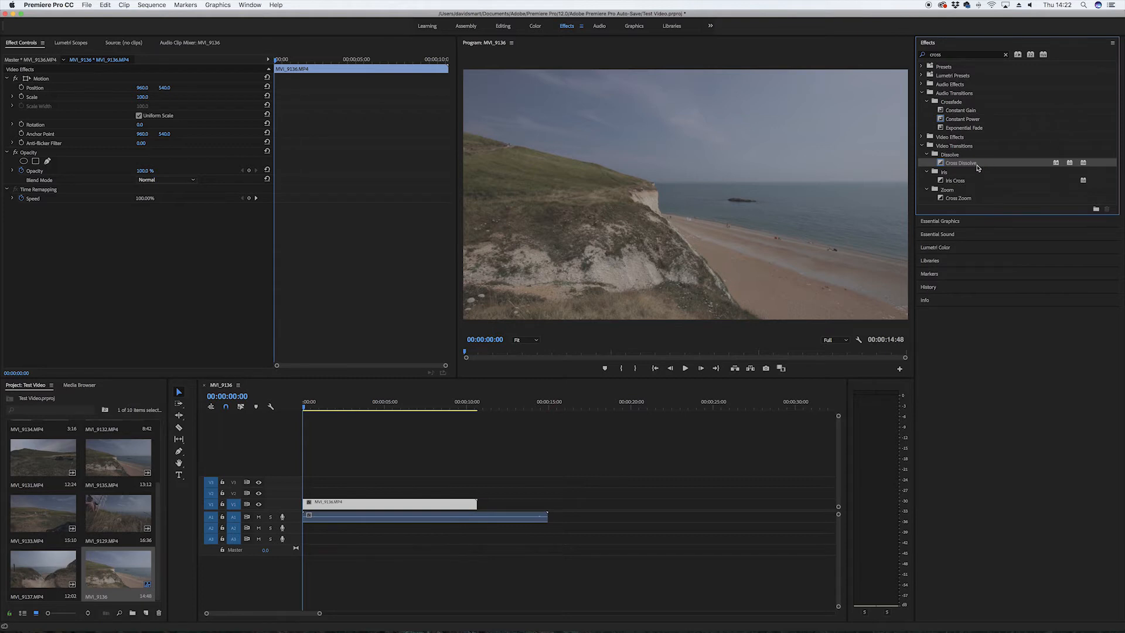
{"action": "mouse_move", "coordinate": [981, 164]}
{"action": "left_mouse_down"}
{"action": "mouse_move", "coordinate": [367, 505]}
{"action": "mouse_move", "coordinate": [309, 505]}
{"action": "left_mouse_up"}
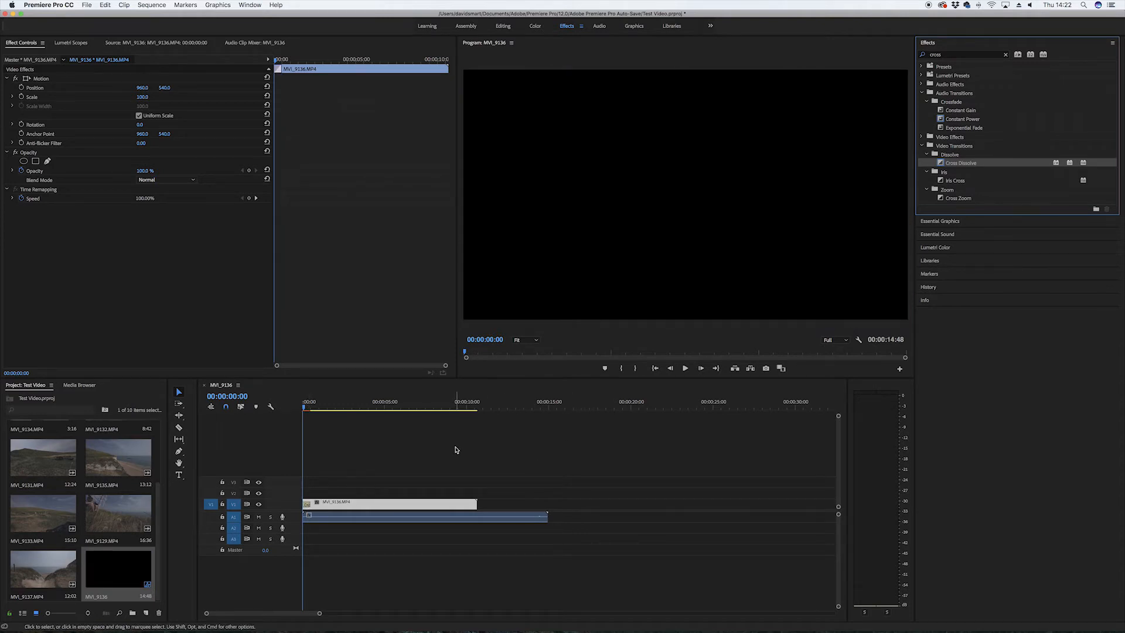
Step: Preview the dissolve at the sequence start, return the playhead and inspect the transition's settings
{"action": "key", "text": "space"}
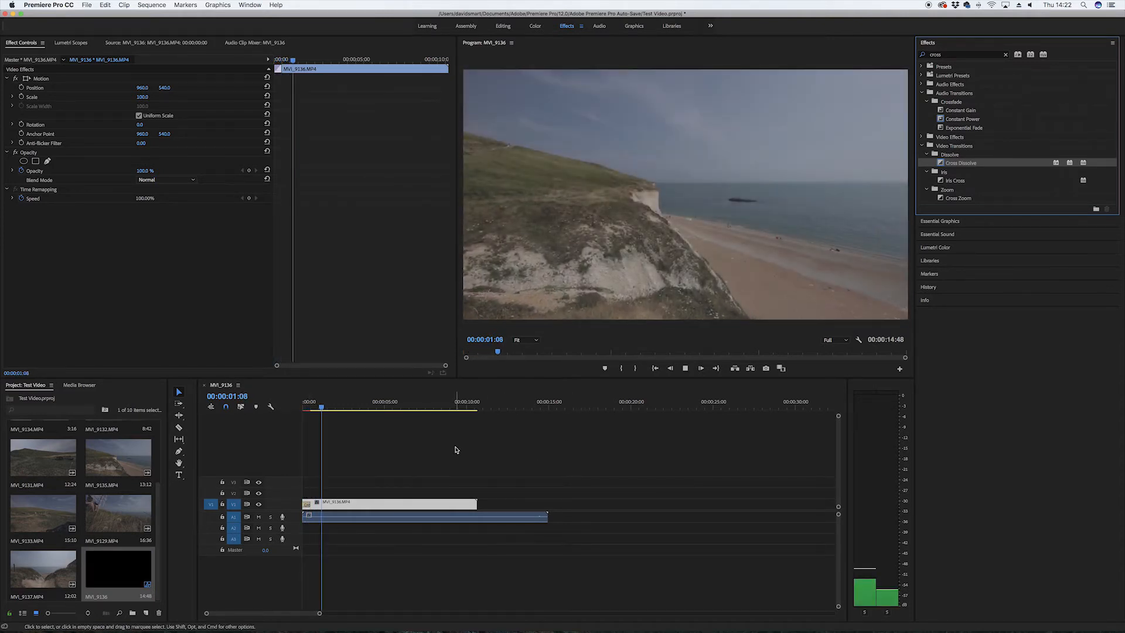
{"action": "left_click_drag", "start_coordinate": [353, 407], "coordinate": [294, 408]}
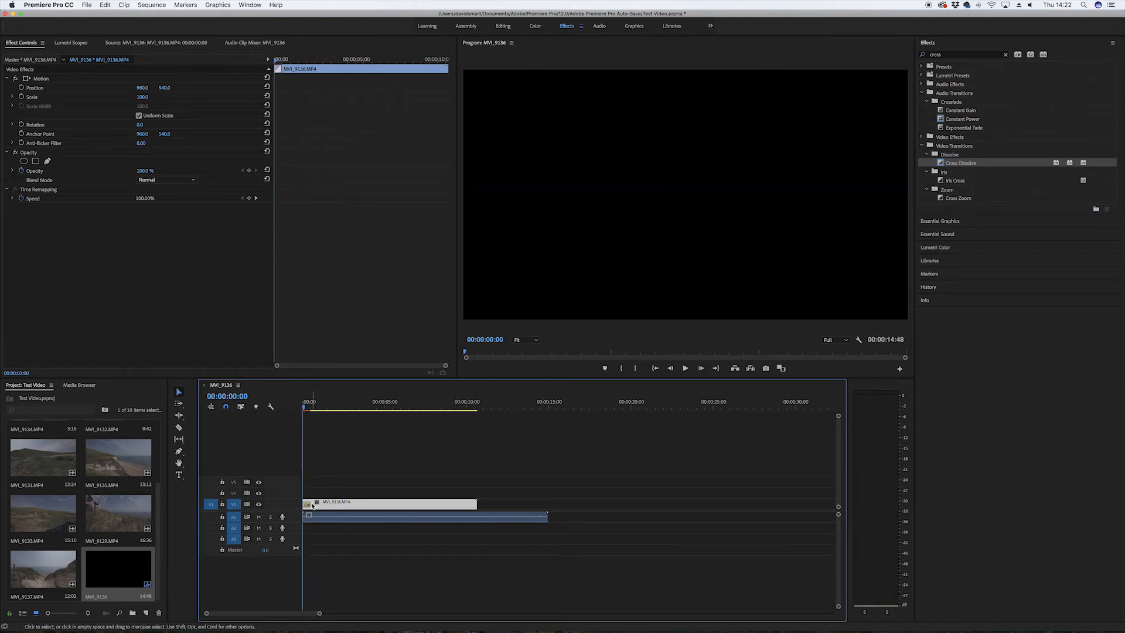
{"action": "left_click", "coordinate": [307, 506]}
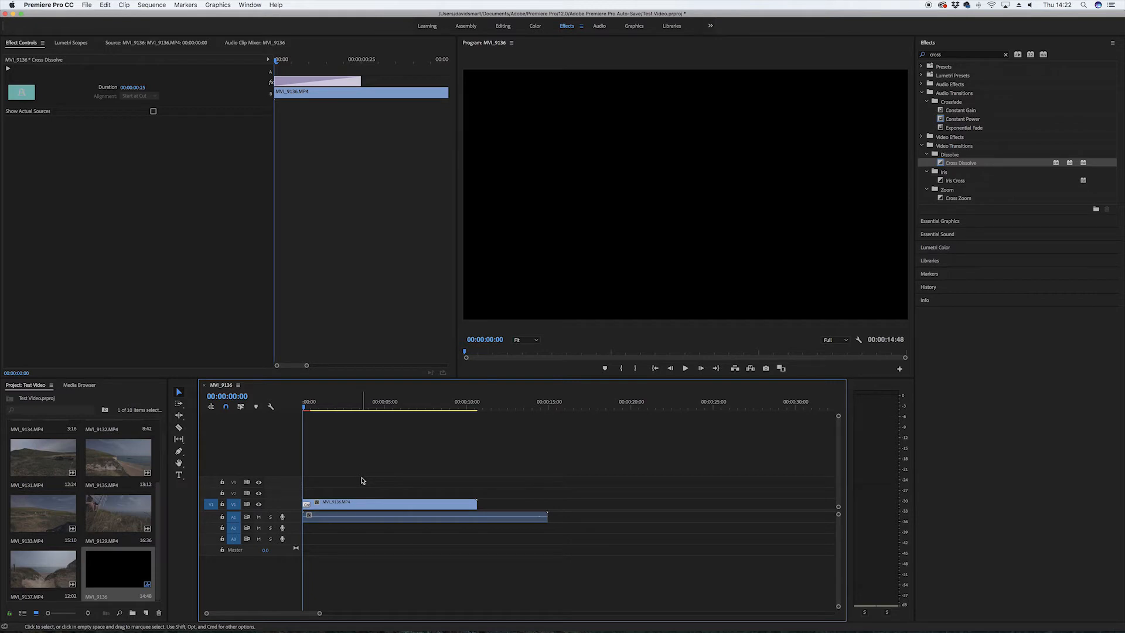
{"action": "left_click", "coordinate": [347, 506]}
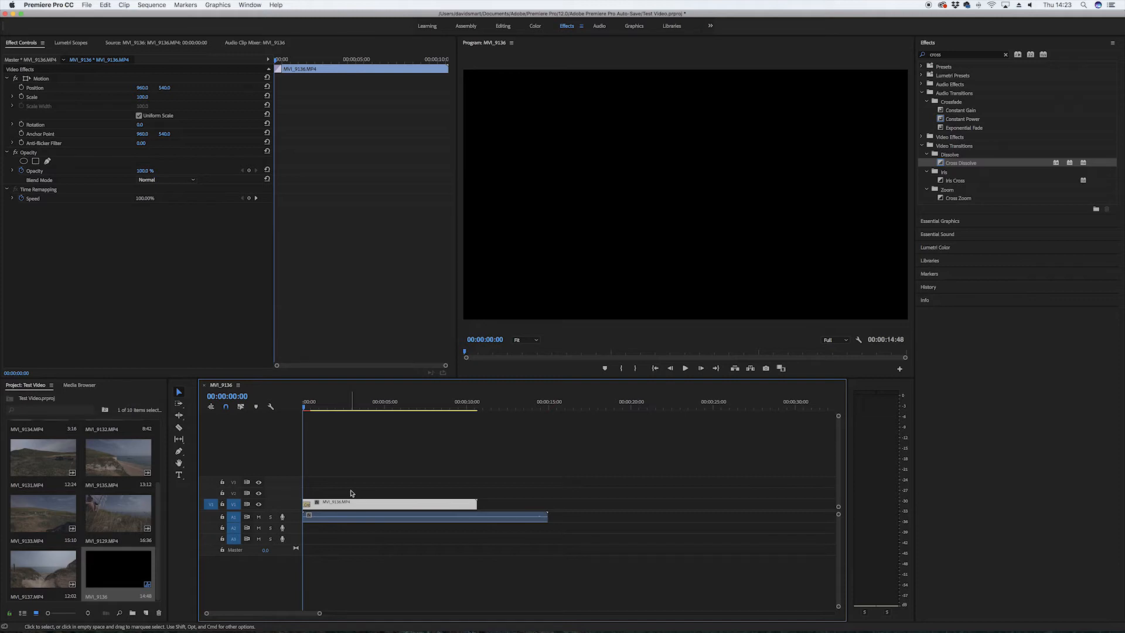
Step: Zoom the timeline in and out, ending with a close view of the Cross Dissolve at the clip's start
{"action": "key", "text": "="}
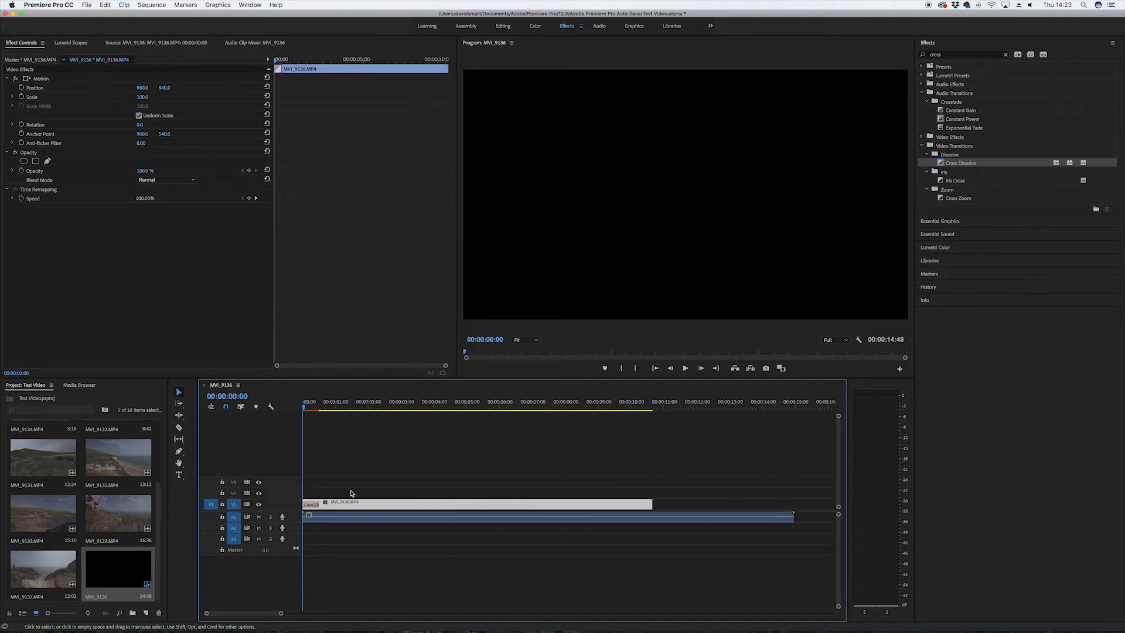
{"action": "key", "text": "="}
{"action": "key", "text": "="}
{"action": "key", "text": "="}
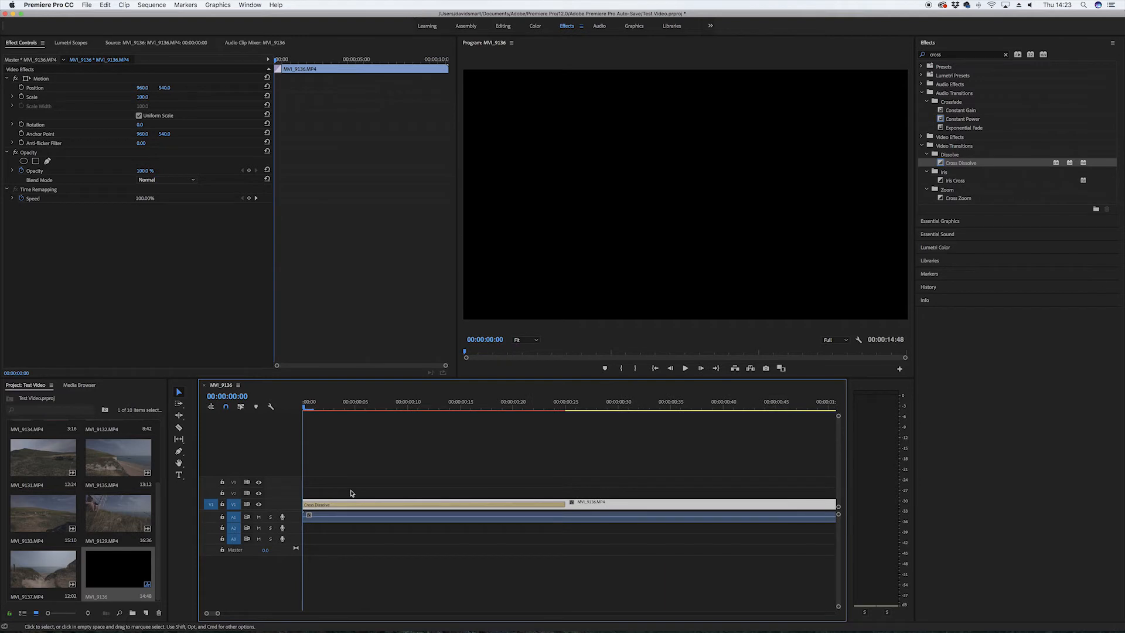
{"action": "key", "text": "minus"}
{"action": "key", "text": "minus"}
{"action": "key", "text": "minus"}
{"action": "key", "text": "minus"}
{"action": "key", "text": "minus"}
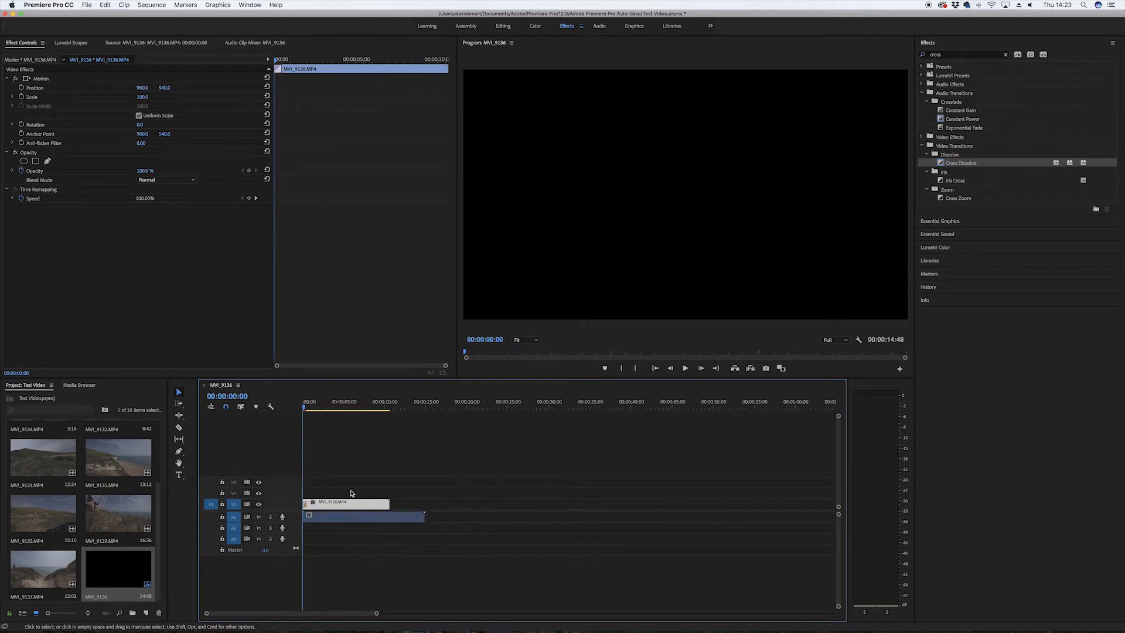
{"action": "key", "text": "minus"}
{"action": "key", "text": "="}
{"action": "key", "text": "="}
{"action": "key", "text": "="}
{"action": "key", "text": "="}
{"action": "key", "text": "="}
{"action": "key", "text": "="}
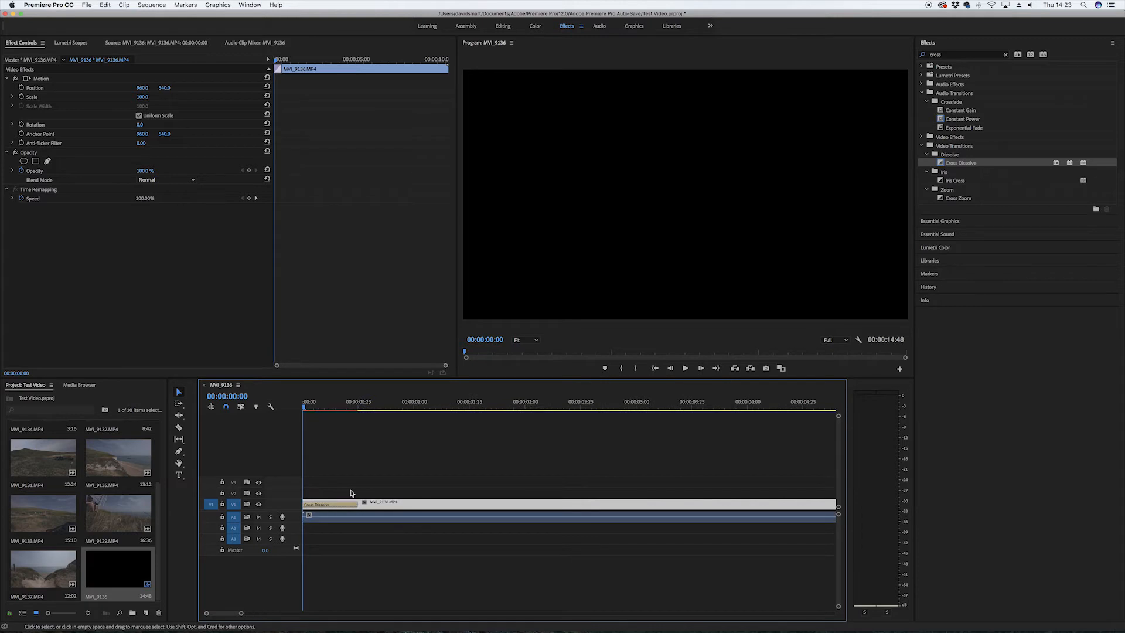
Step: Select the Cross Dissolve at the clip's start, play it back and return the playhead to the sequence start
{"action": "left_click", "coordinate": [343, 507]}
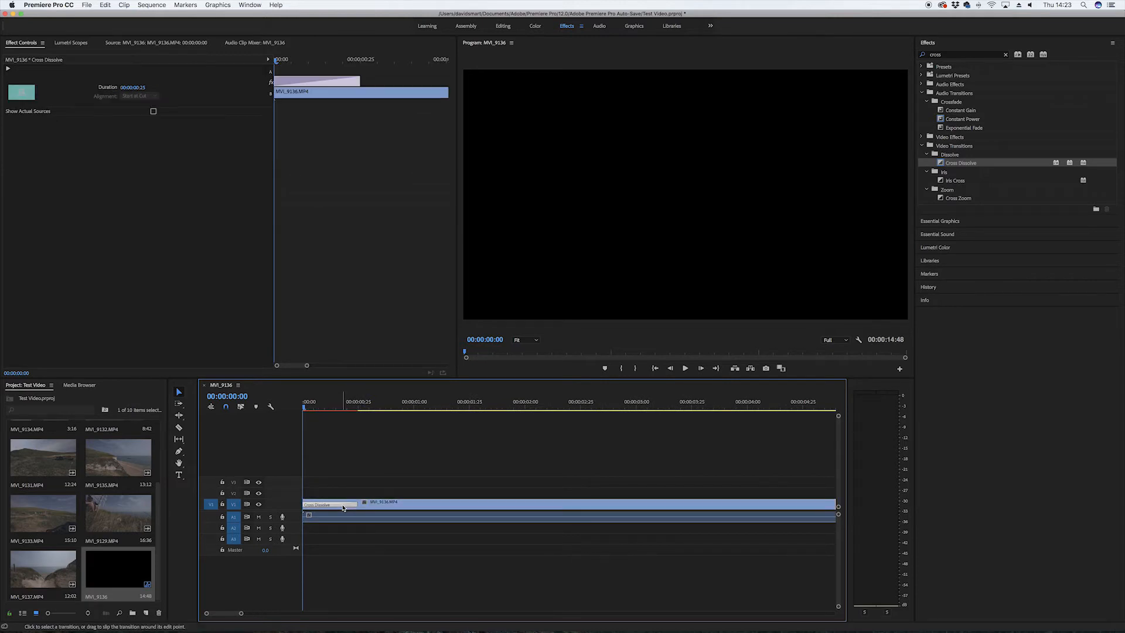
{"action": "key", "text": "space"}
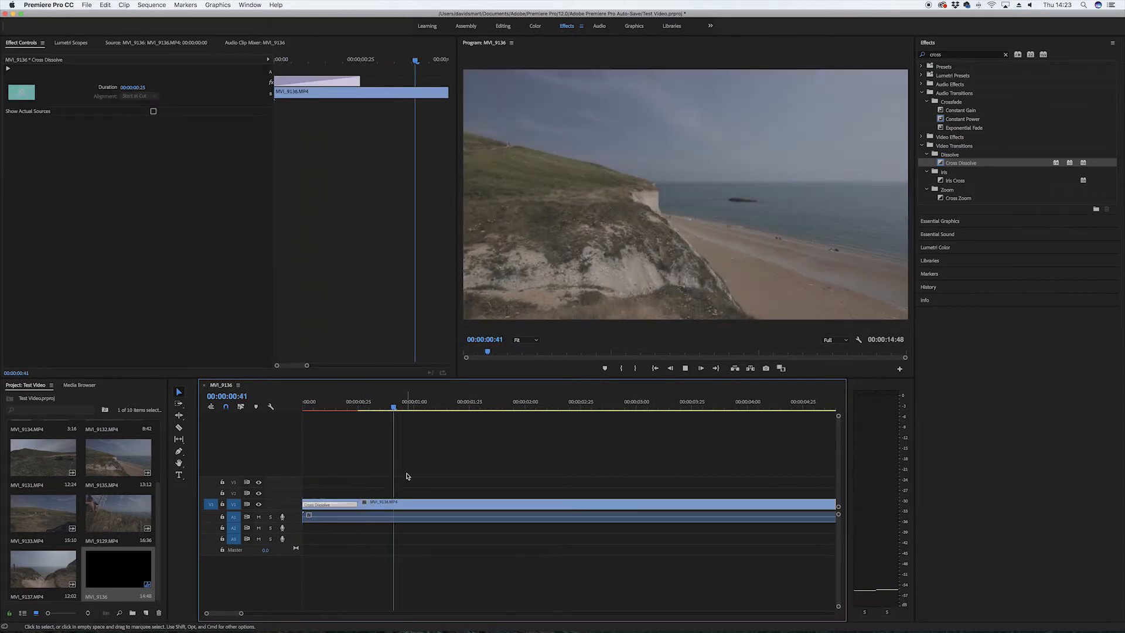
{"action": "key", "text": "space"}
{"action": "left_click_drag", "start_coordinate": [456, 409], "coordinate": [303, 410]}
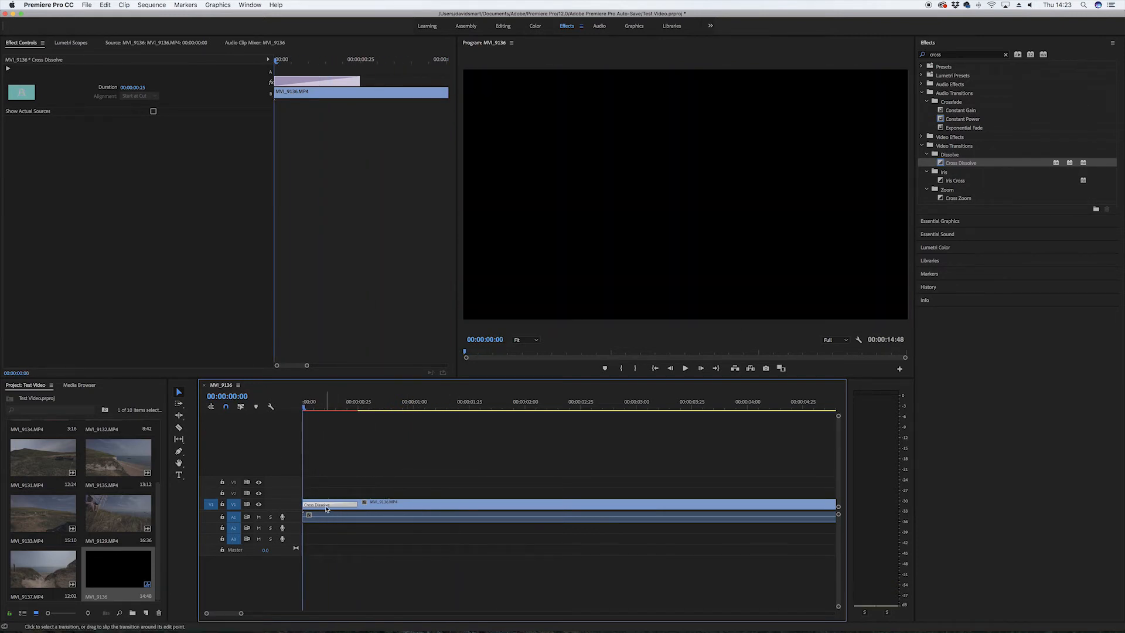
Step: Alternately select the video clip and its Cross Dissolve to compare the settings of each
{"action": "left_click", "coordinate": [369, 506]}
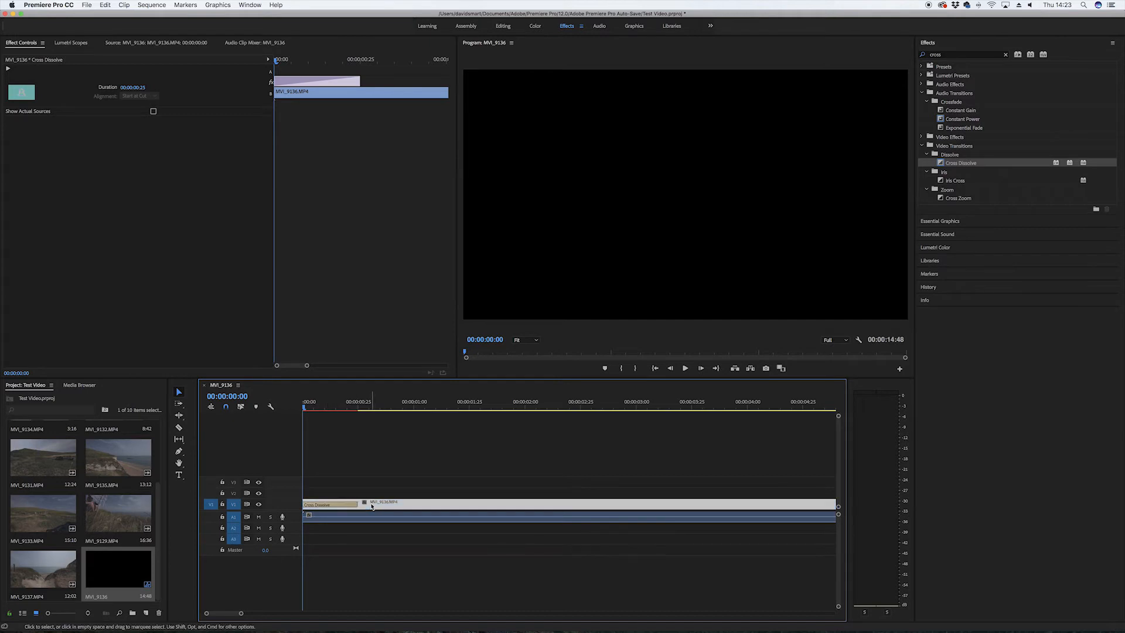
{"action": "left_click", "coordinate": [349, 507]}
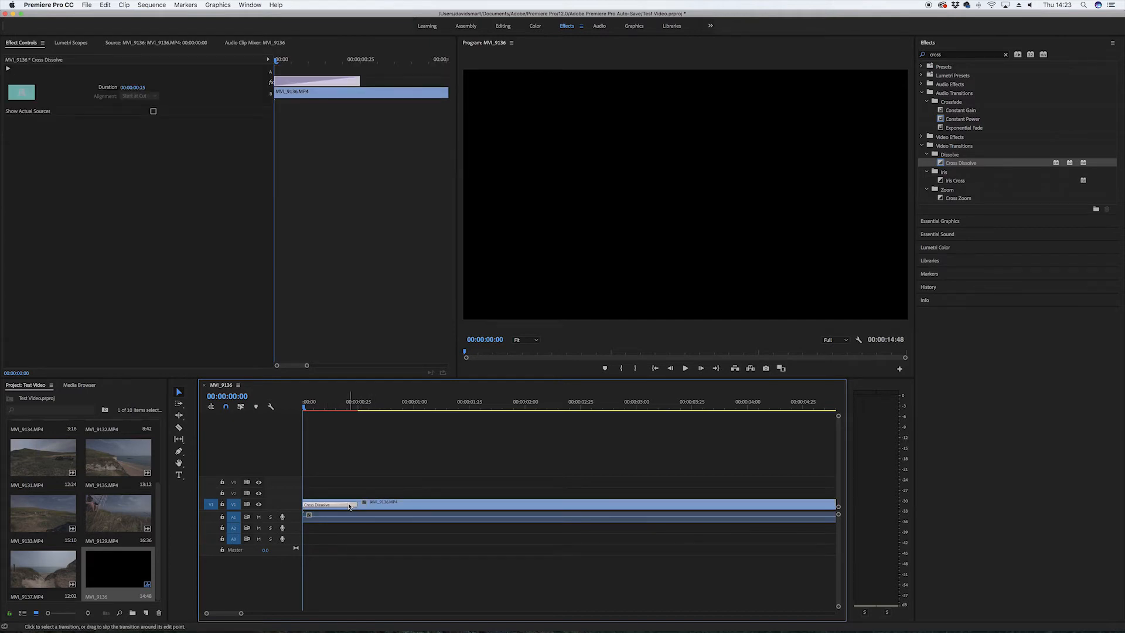
{"action": "left_click", "coordinate": [311, 474]}
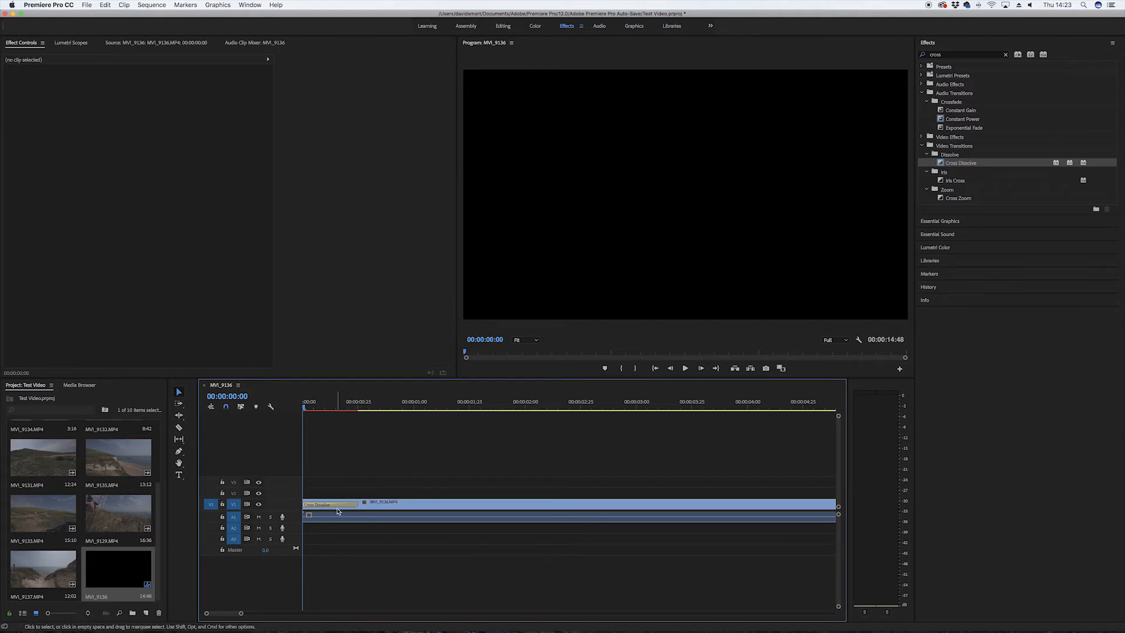
{"action": "left_click", "coordinate": [337, 507]}
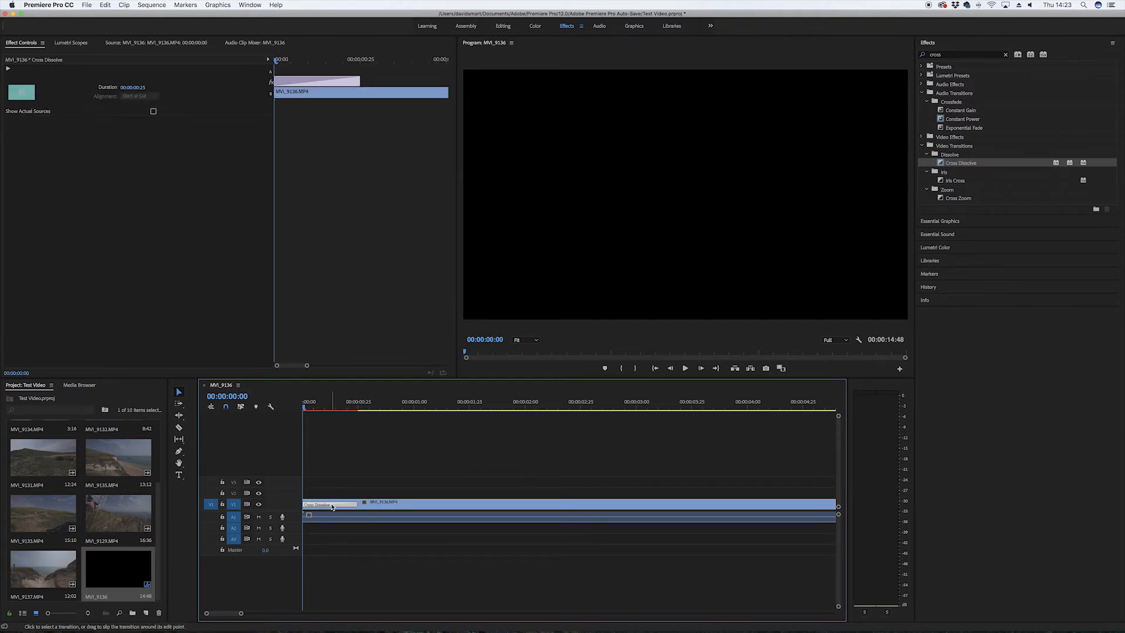
{"action": "left_click", "coordinate": [370, 505]}
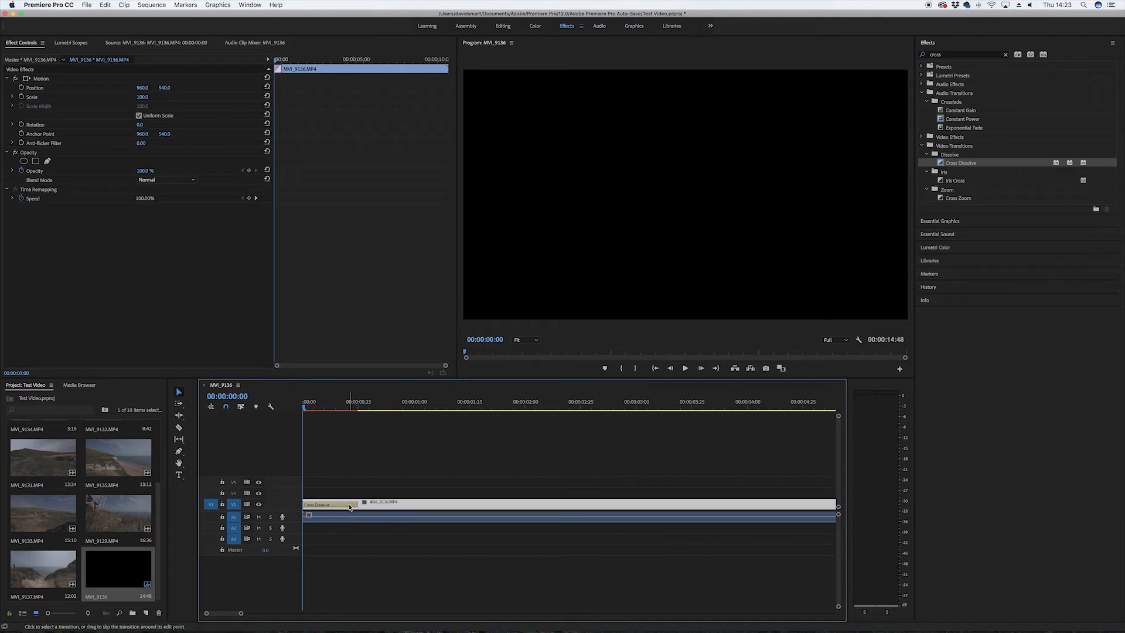
{"action": "left_click", "coordinate": [350, 507]}
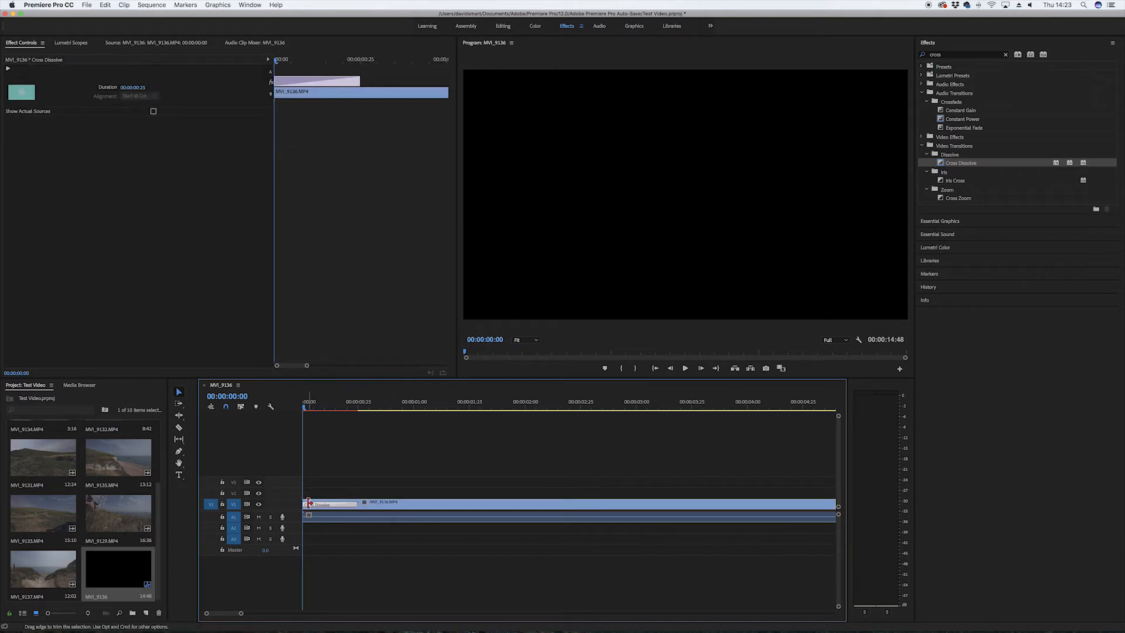
{"action": "left_click", "coordinate": [409, 508]}
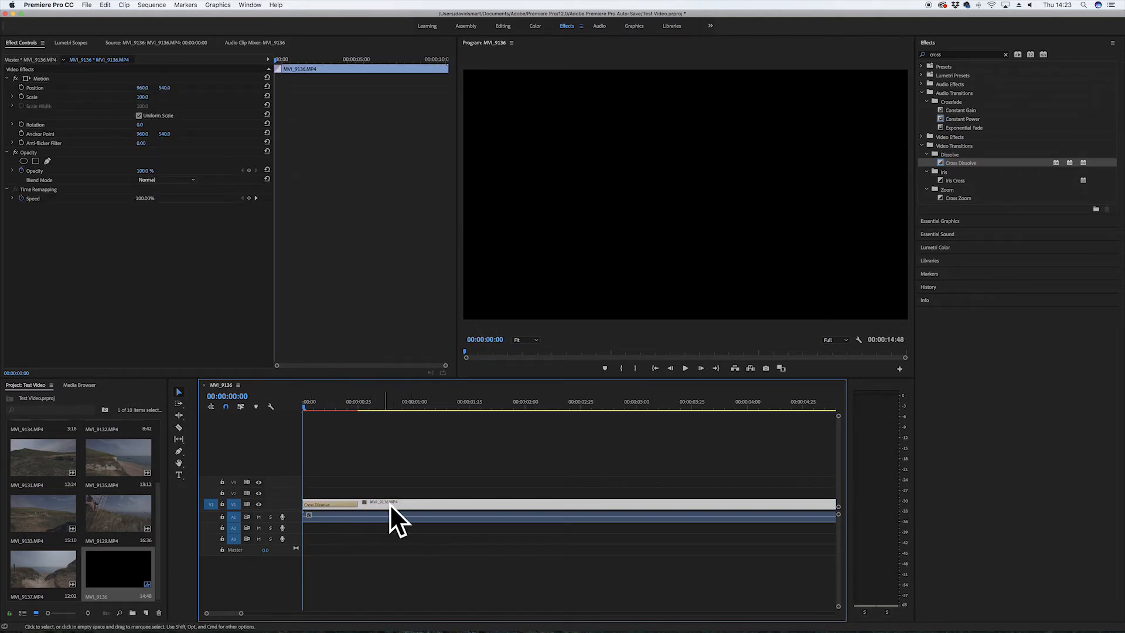
Step: Lengthen the Cross Dissolve at the clip's start to a duration of 00:00:01:00 and preview the slower fade
{"action": "left_click", "coordinate": [351, 507]}
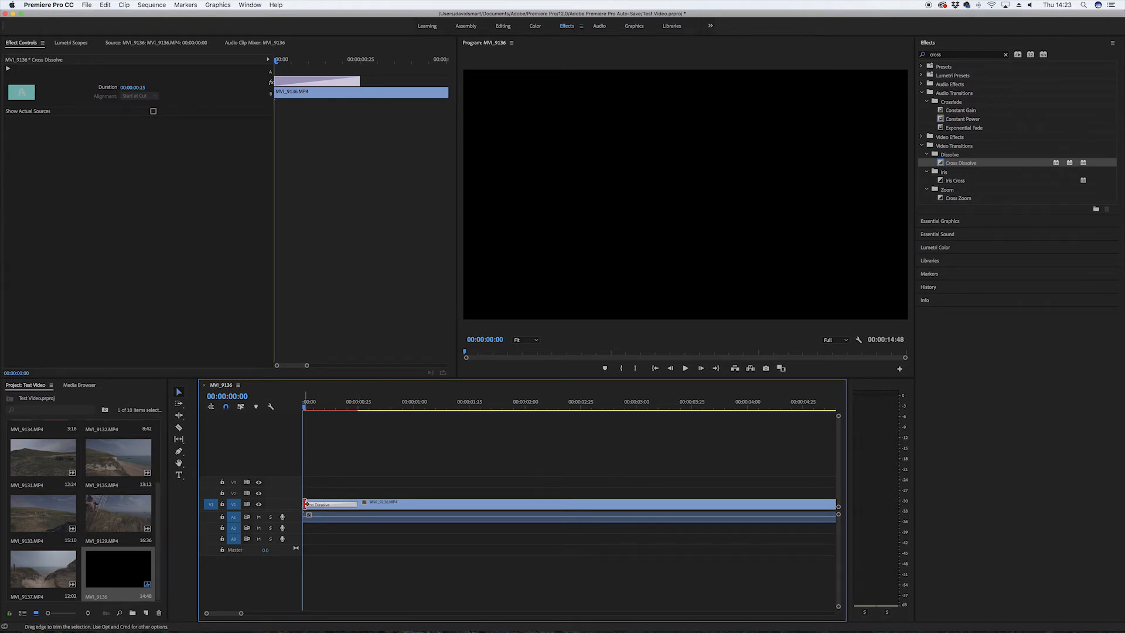
{"action": "left_click_drag", "start_coordinate": [358, 505], "coordinate": [413, 505]}
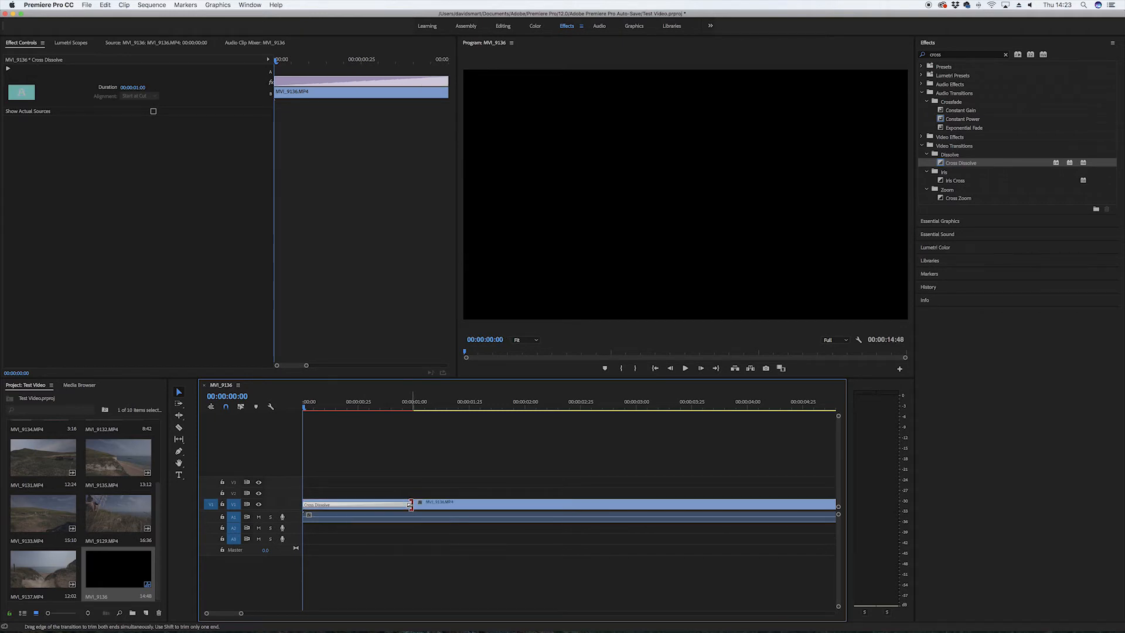
{"action": "key", "text": "space"}
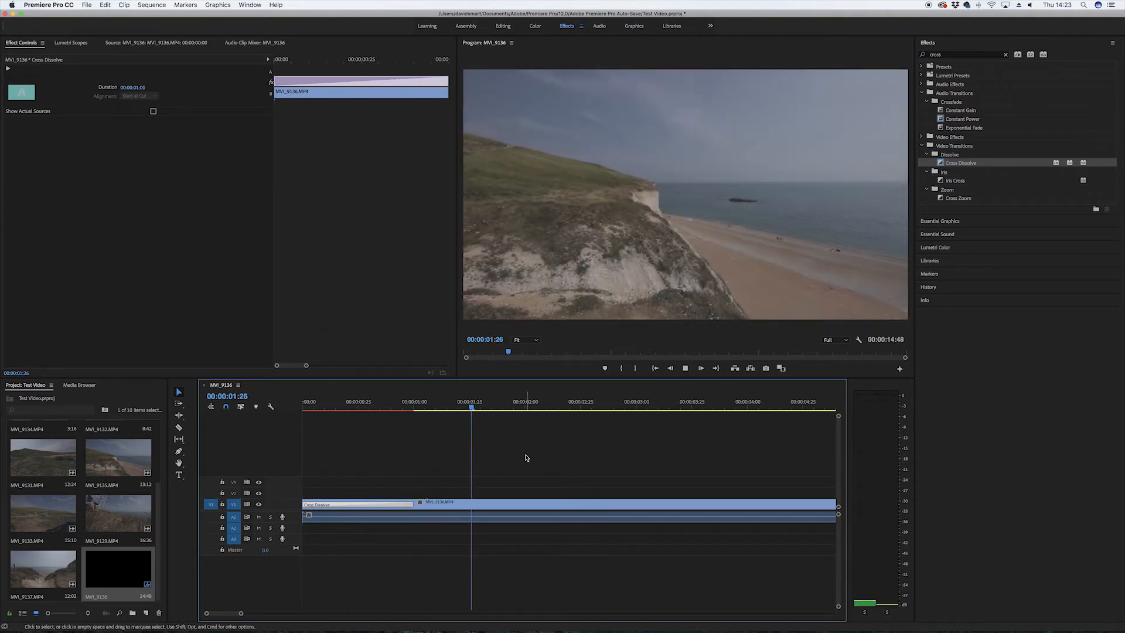
{"action": "key", "text": "minus"}
{"action": "key", "text": "minus"}
{"action": "key", "text": "minus"}
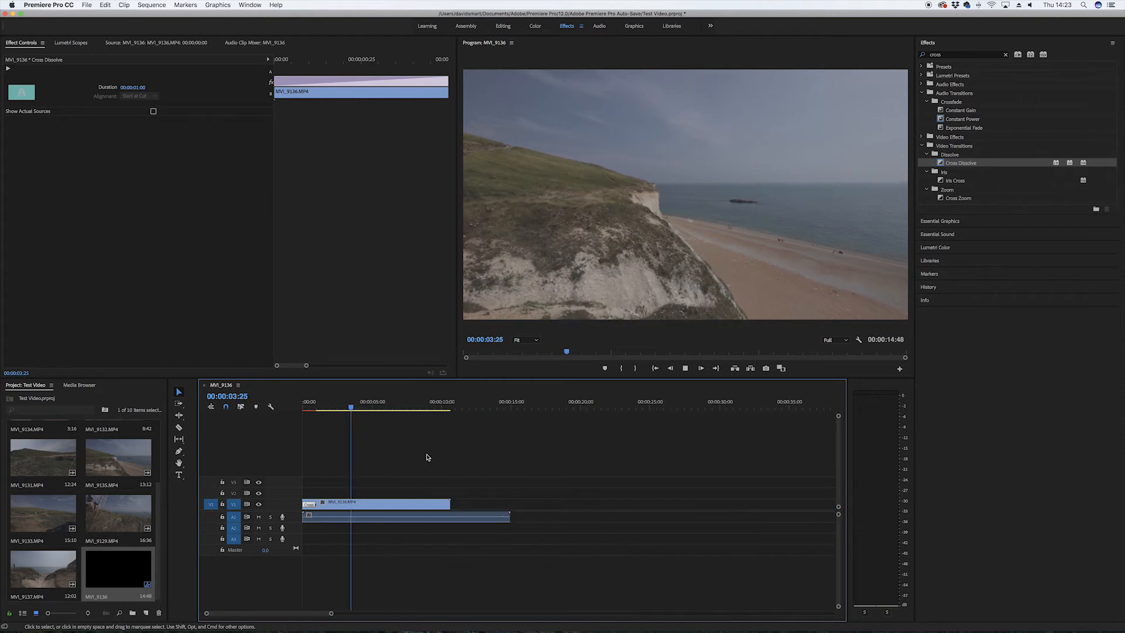
{"action": "key", "text": "space"}
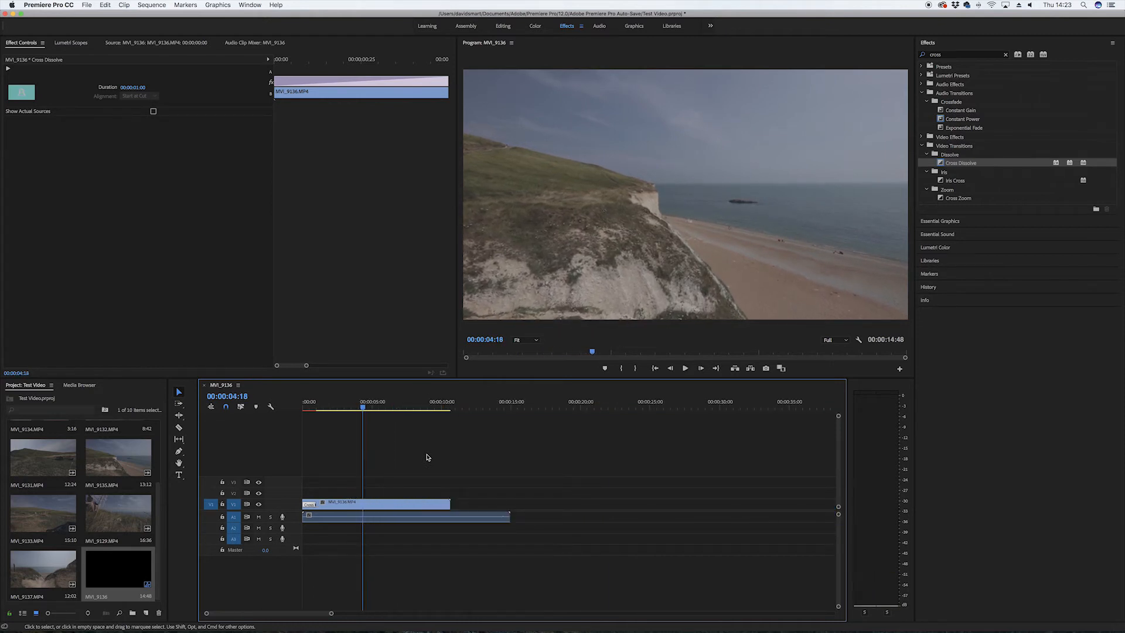
Step: Inspect the settings of the video clip and its Cross Dissolve, ending with the clip selected
{"action": "left_click", "coordinate": [345, 504]}
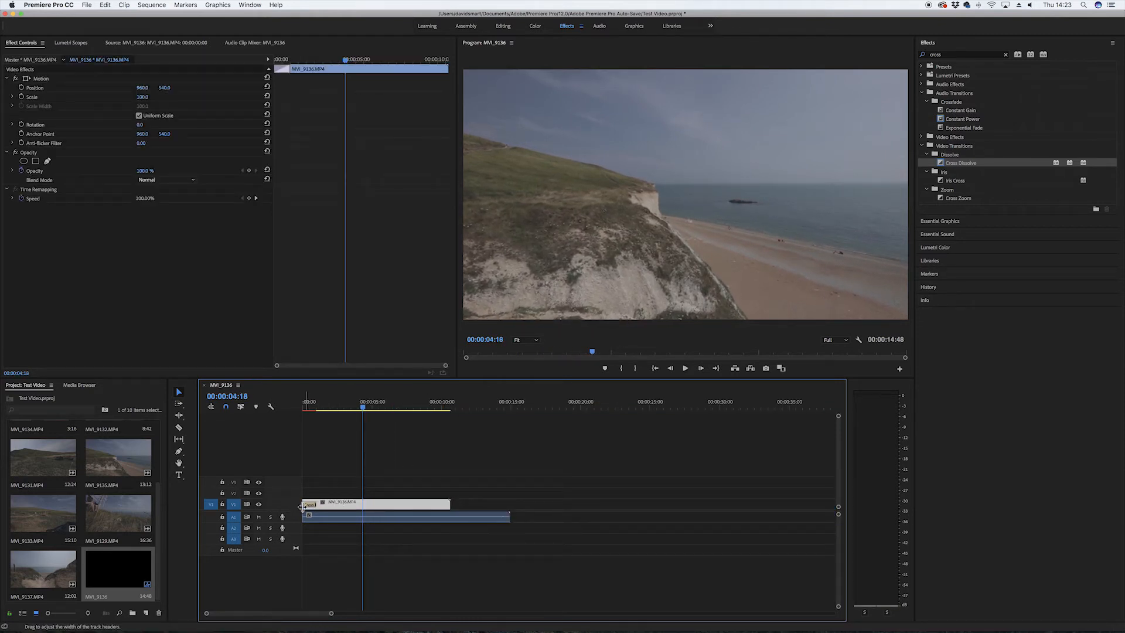
{"action": "left_click", "coordinate": [308, 504]}
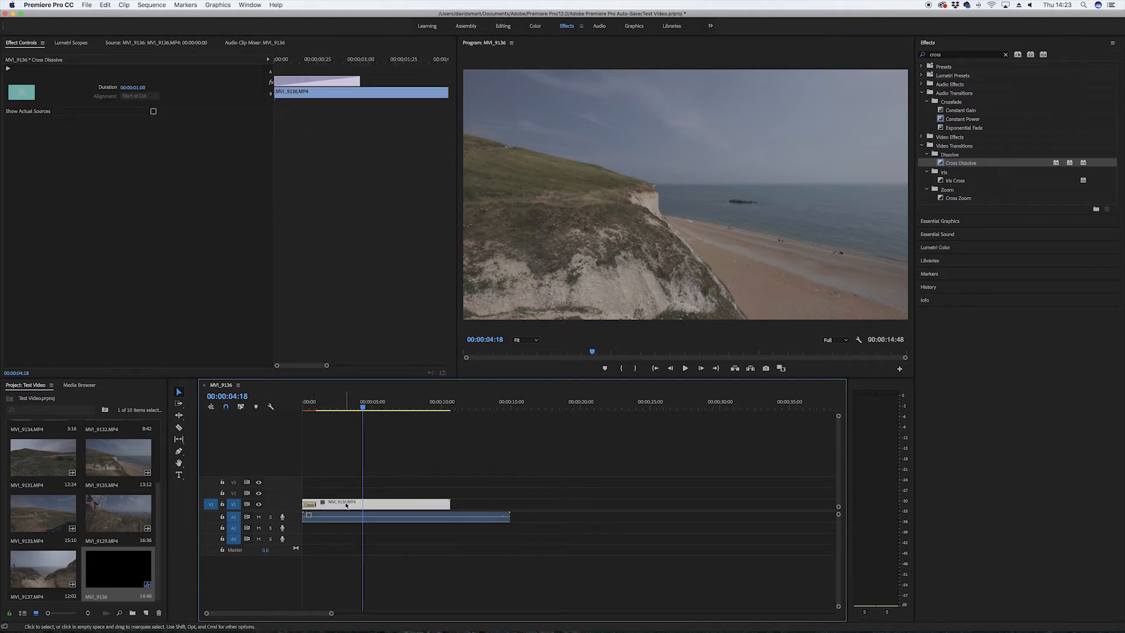
{"action": "left_click", "coordinate": [346, 505]}
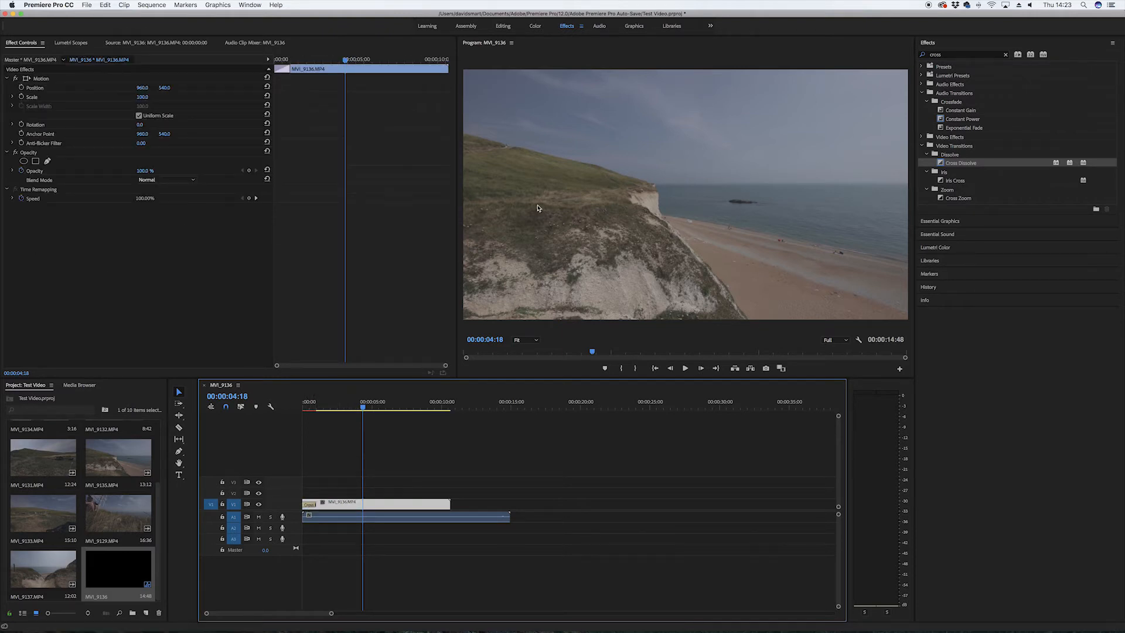
Step: Find the Crop effect by searching the effects for "crop" and apply it to the video clip on V1
{"action": "left_click", "coordinate": [951, 55]}
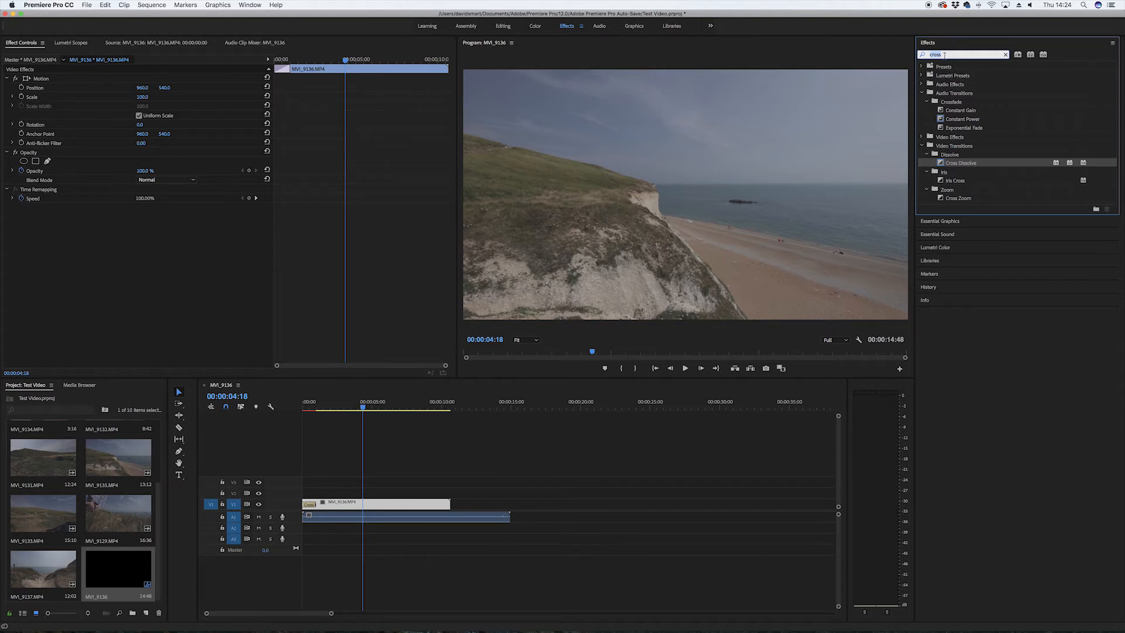
{"action": "type", "text": "crop"}
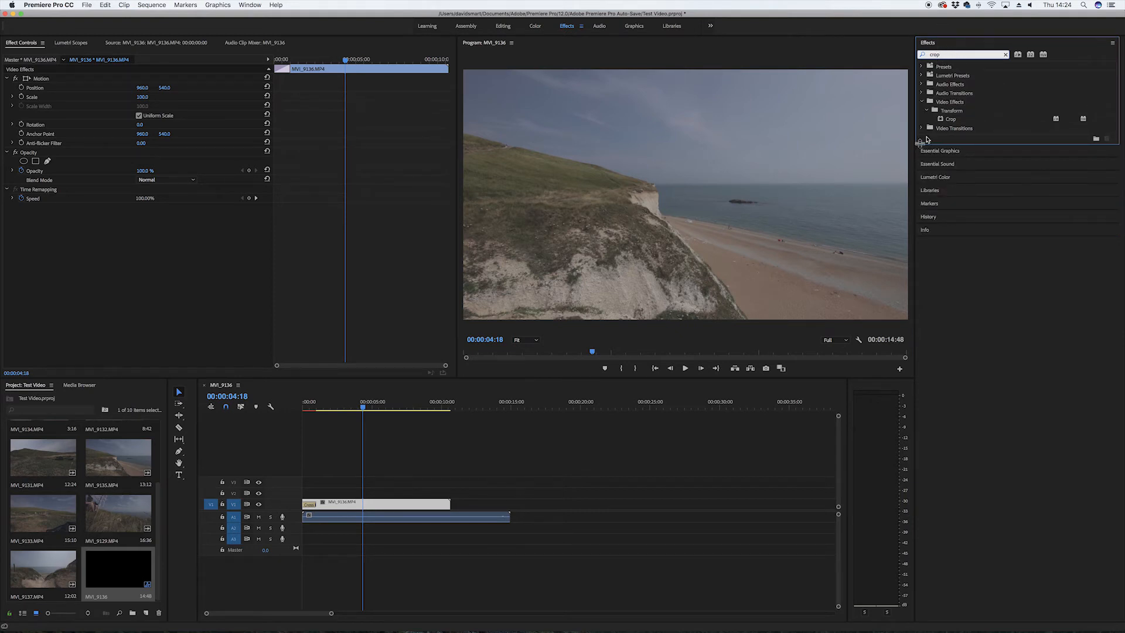
{"action": "left_click", "coordinate": [952, 120]}
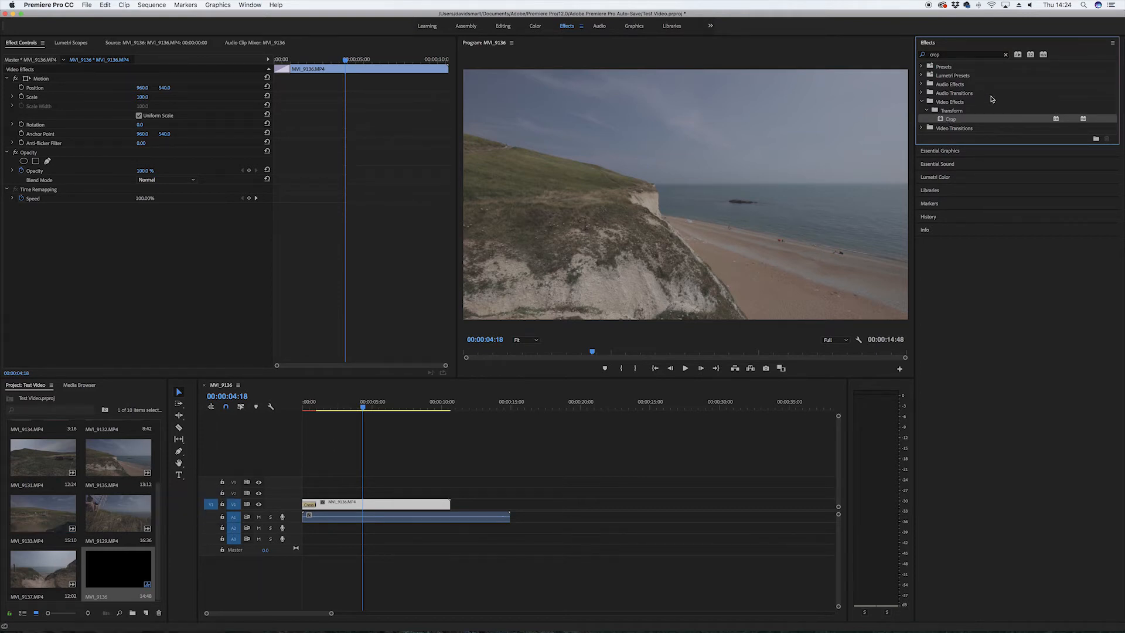
{"action": "left_click_drag", "start_coordinate": [959, 122], "coordinate": [351, 507]}
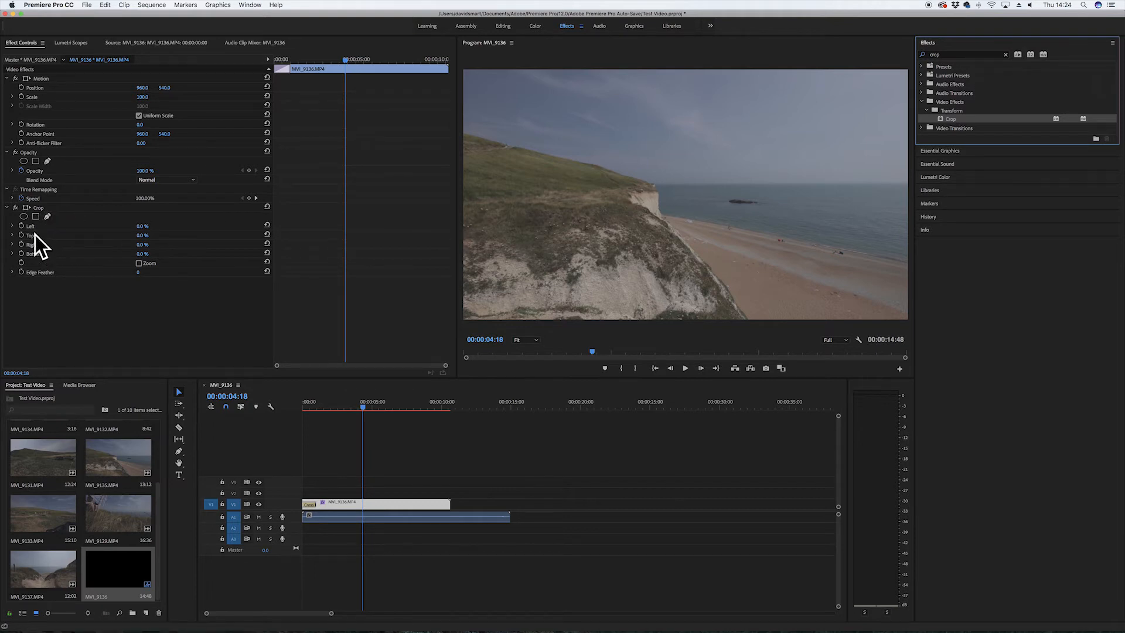
Step: Set the Crop effect's Top and Bottom values to 10% each to create cinematic black bars
{"action": "left_click", "coordinate": [143, 235]}
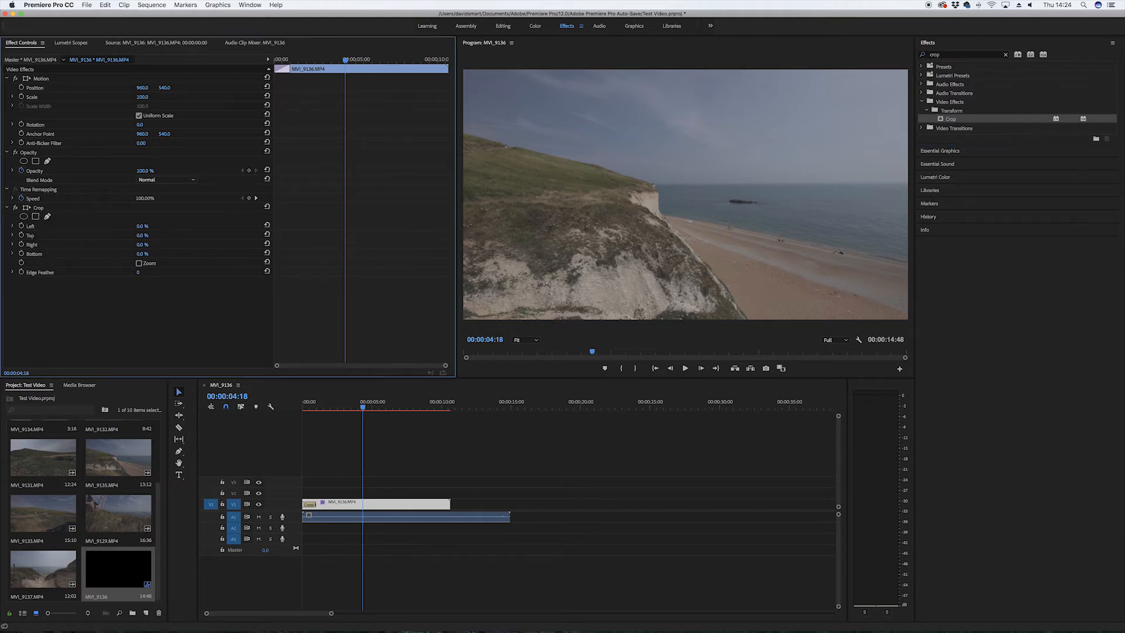
{"action": "left_click", "coordinate": [33, 237]}
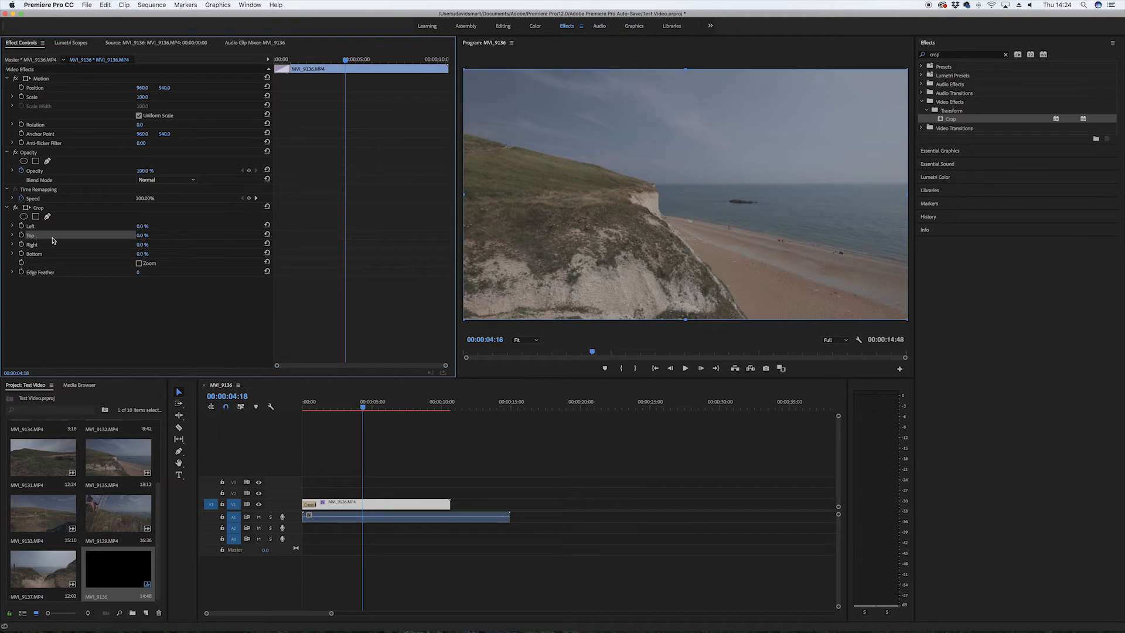
{"action": "left_click", "coordinate": [151, 235]}
{"action": "type", "text": "10"}
{"action": "key", "text": "Return"}
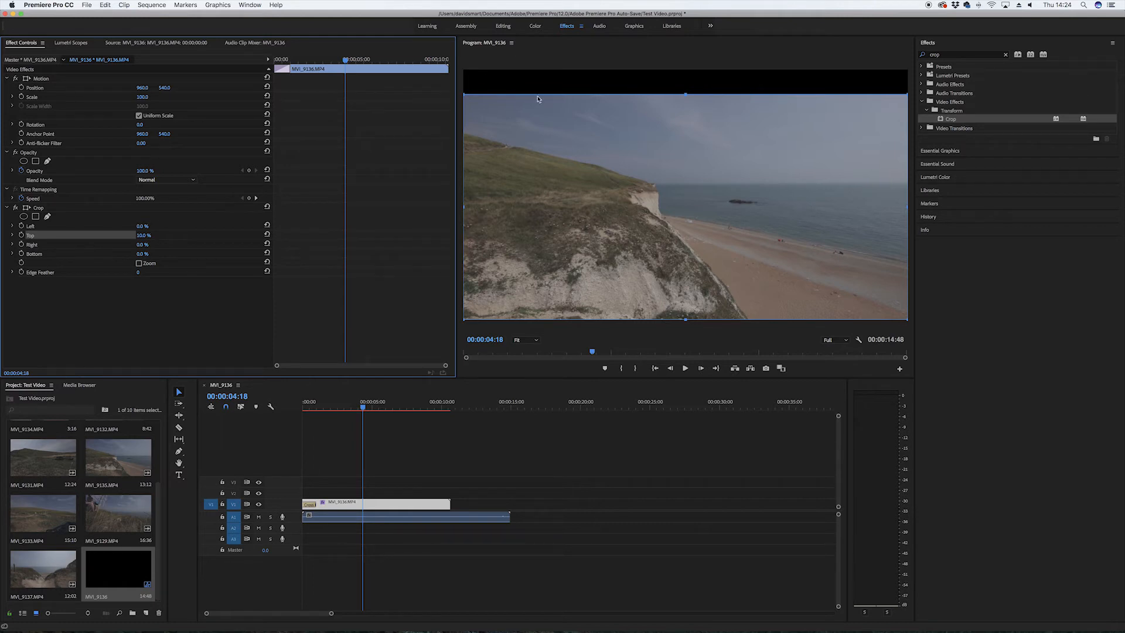
{"action": "left_click", "coordinate": [148, 253]}
{"action": "key", "text": "Return"}
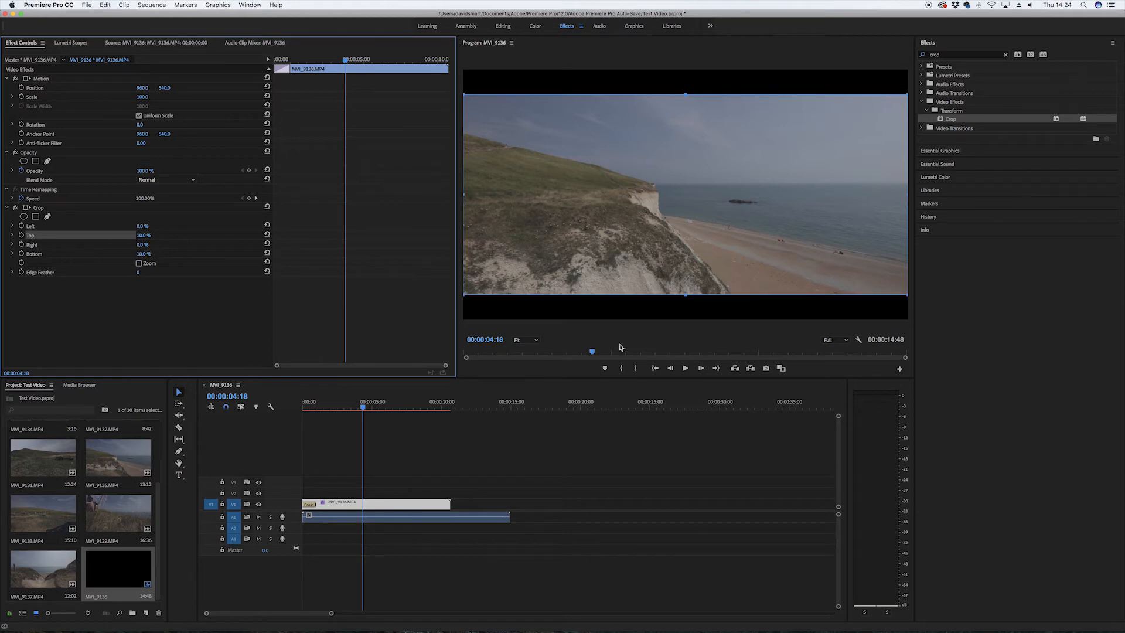
Step: Deselect the clip and play the cropped footage from the sequence start
{"action": "left_click", "coordinate": [484, 429]}
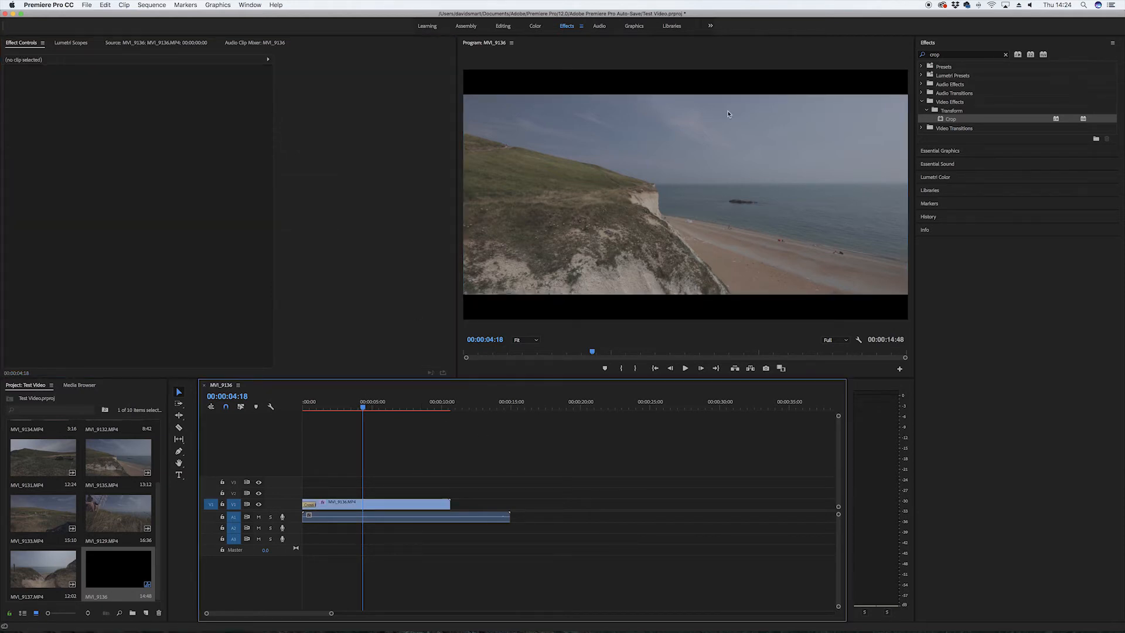
{"action": "key", "text": "Home"}
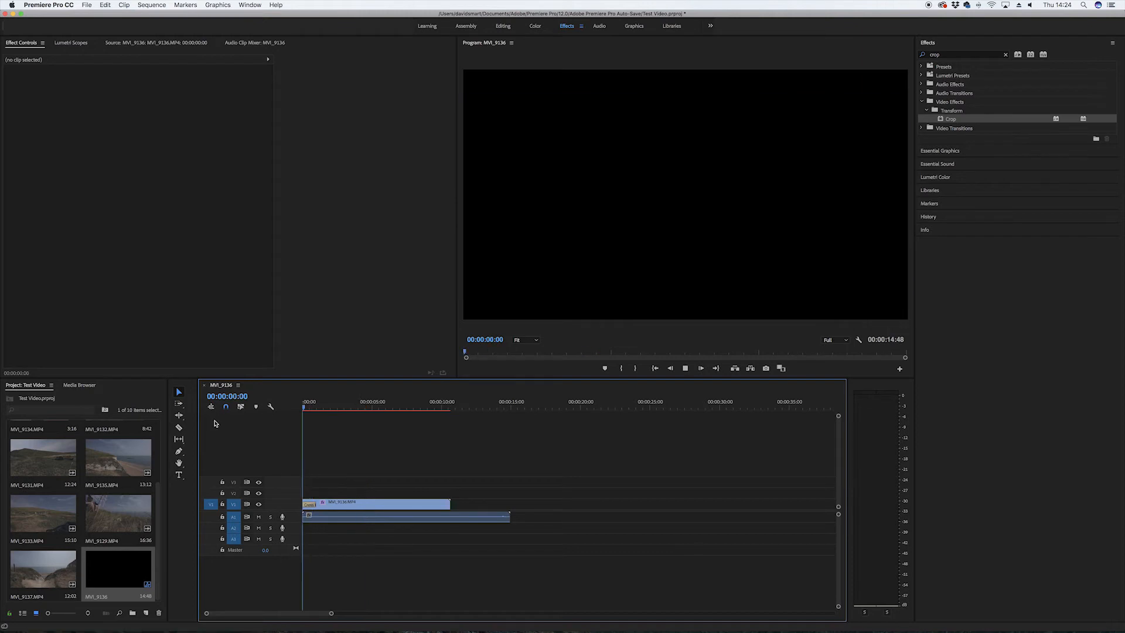
{"action": "key", "text": "space"}
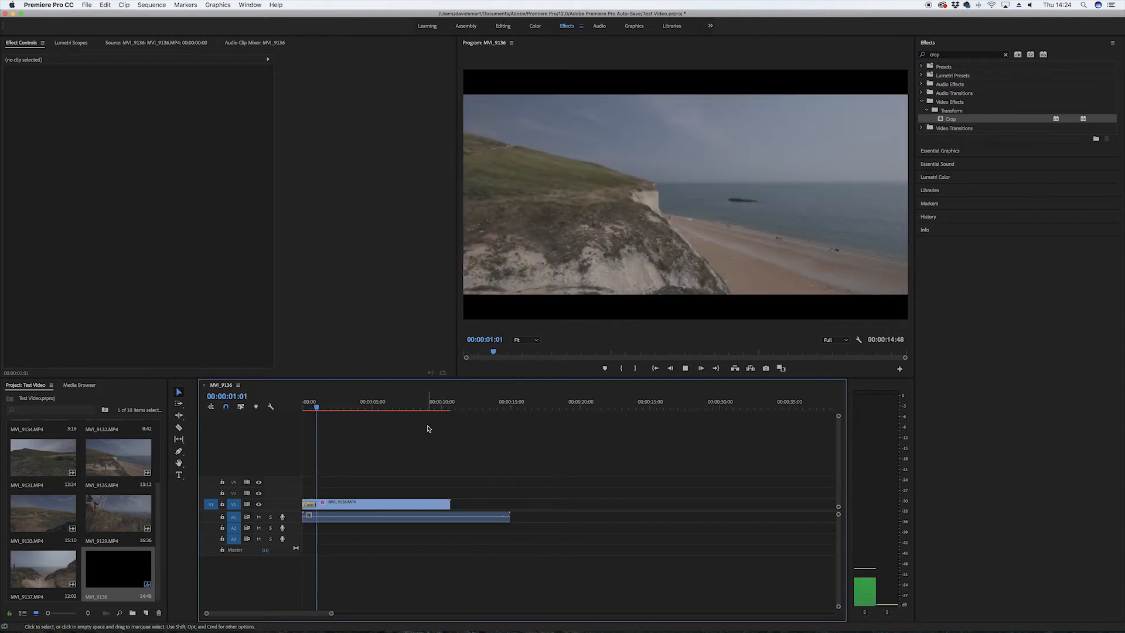
{"action": "key", "text": "space"}
Step: Delete the Crop effect from the video clip
{"action": "left_click", "coordinate": [341, 507]}
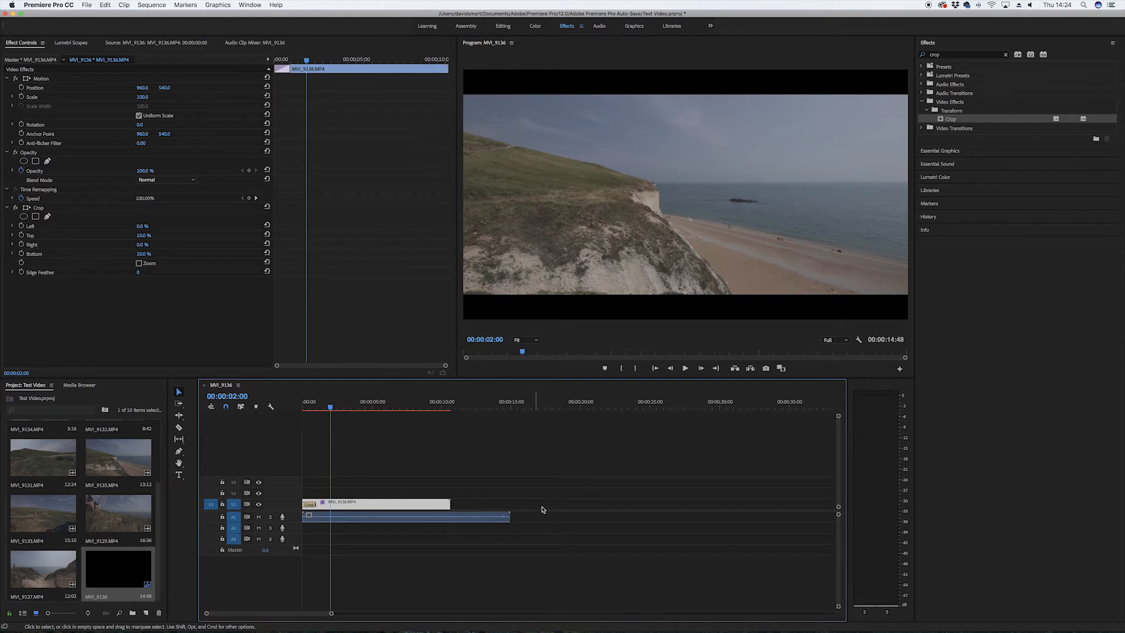
{"action": "left_click", "coordinate": [153, 214]}
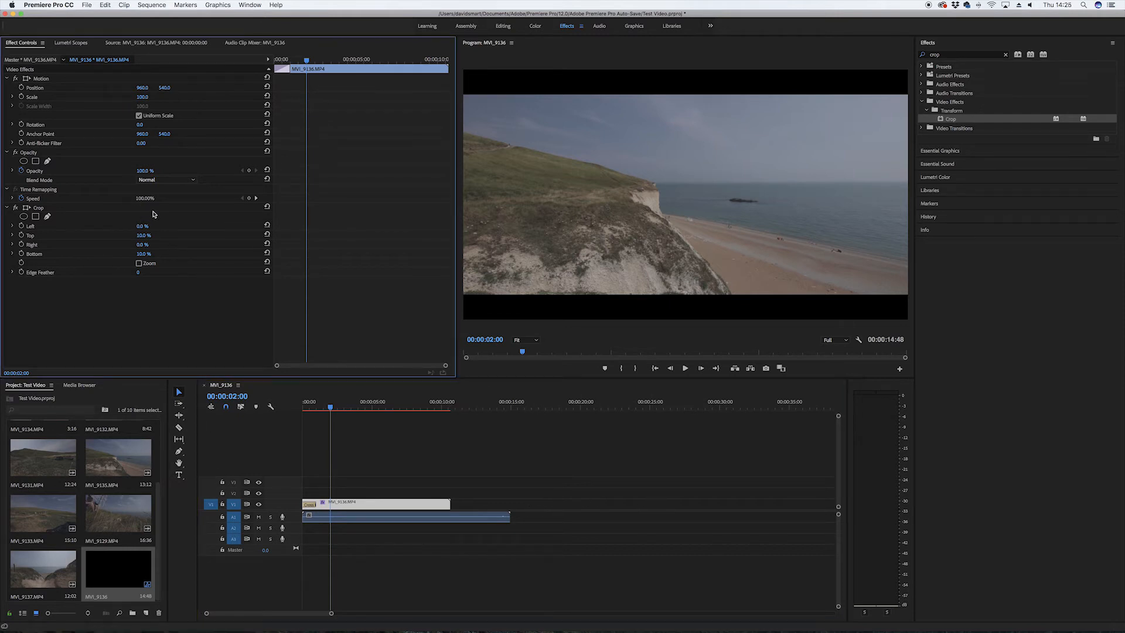
{"action": "left_click", "coordinate": [148, 210]}
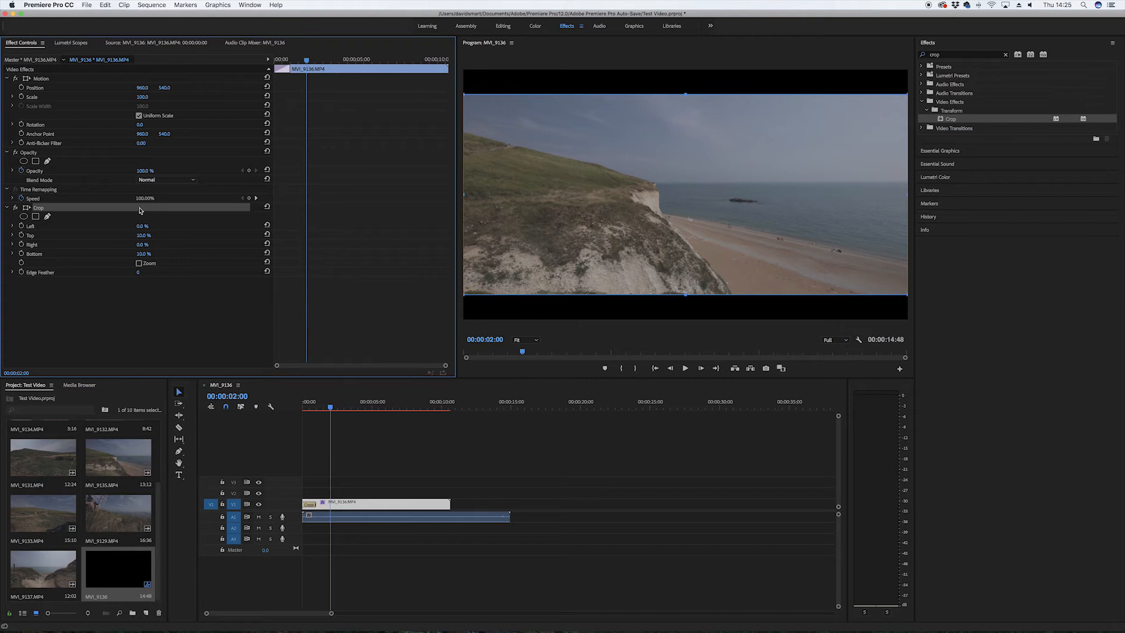
{"action": "left_click", "coordinate": [233, 307]}
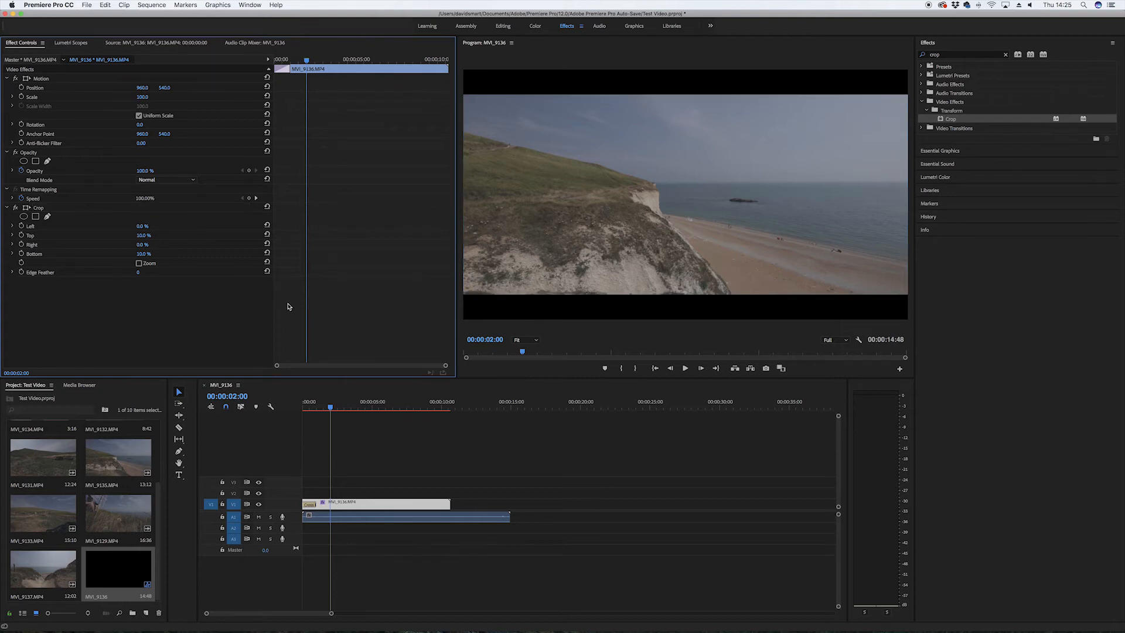
{"action": "left_click", "coordinate": [56, 210]}
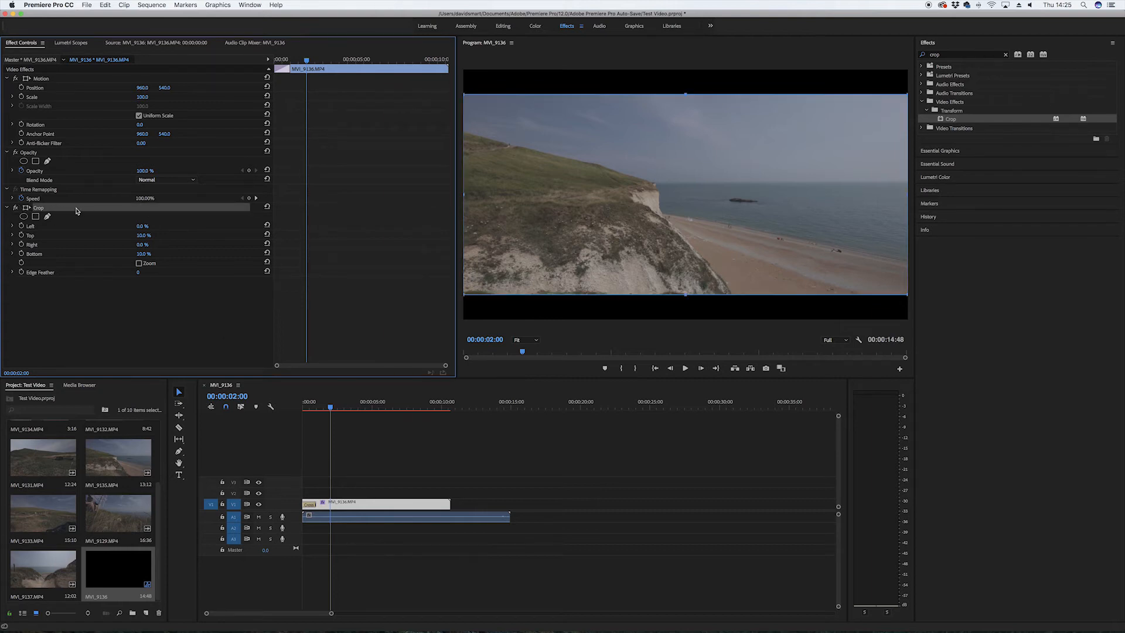
{"action": "key", "text": "Delete"}
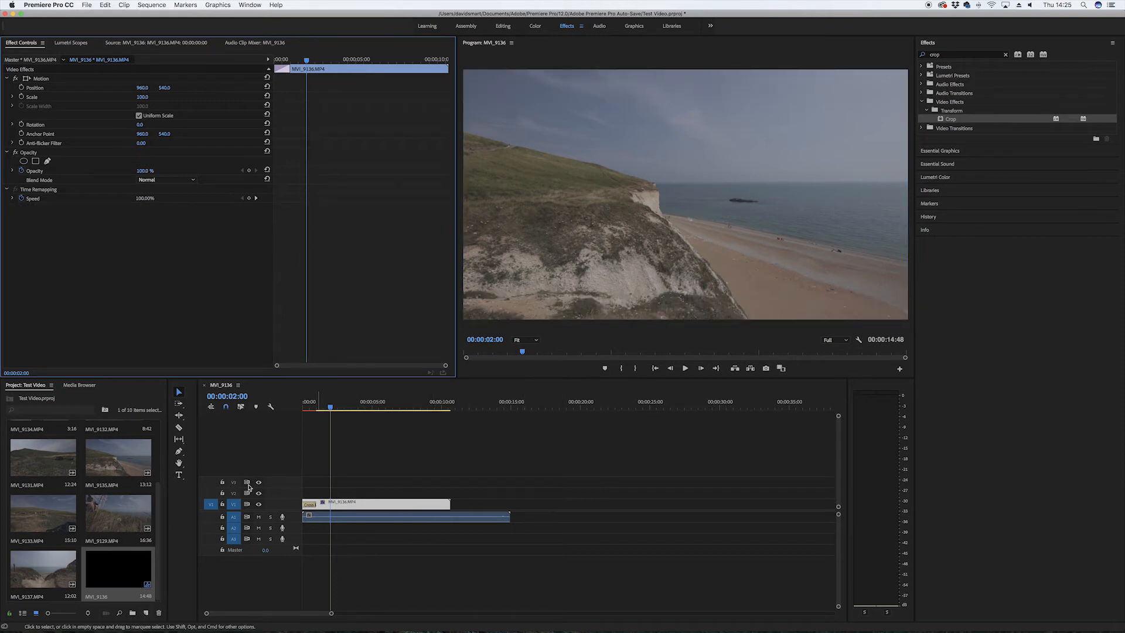
Step: Create a new adjustment layer in the project with 1920 × 1080, 50.00 fps and square pixels
{"action": "left_click_drag", "start_coordinate": [168, 506], "coordinate": [182, 507]}
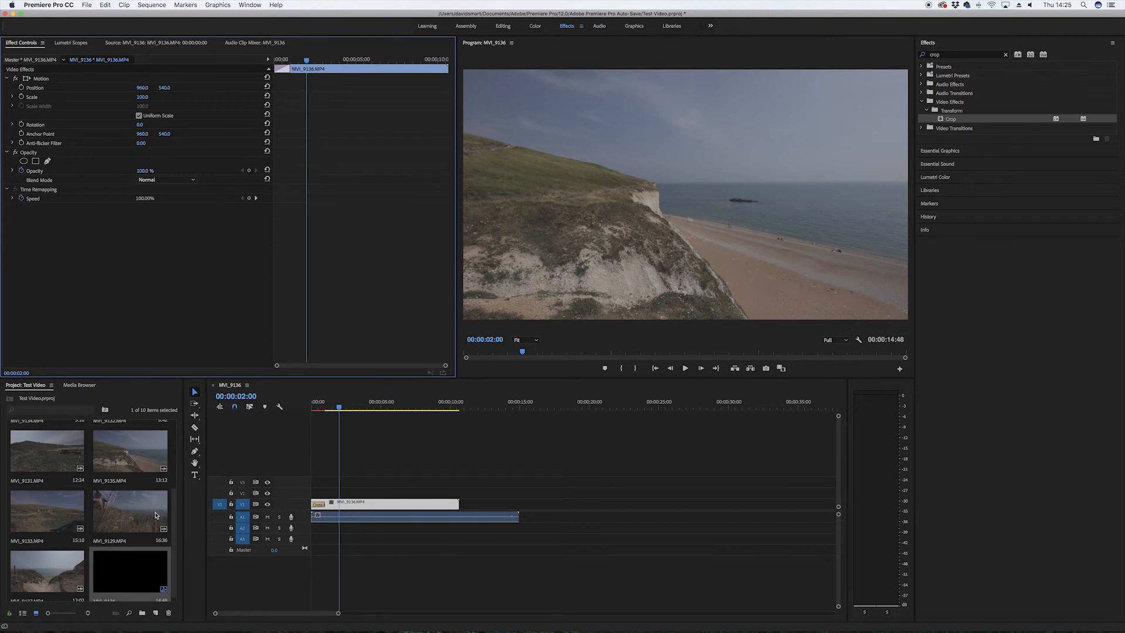
{"action": "left_click", "coordinate": [156, 613]}
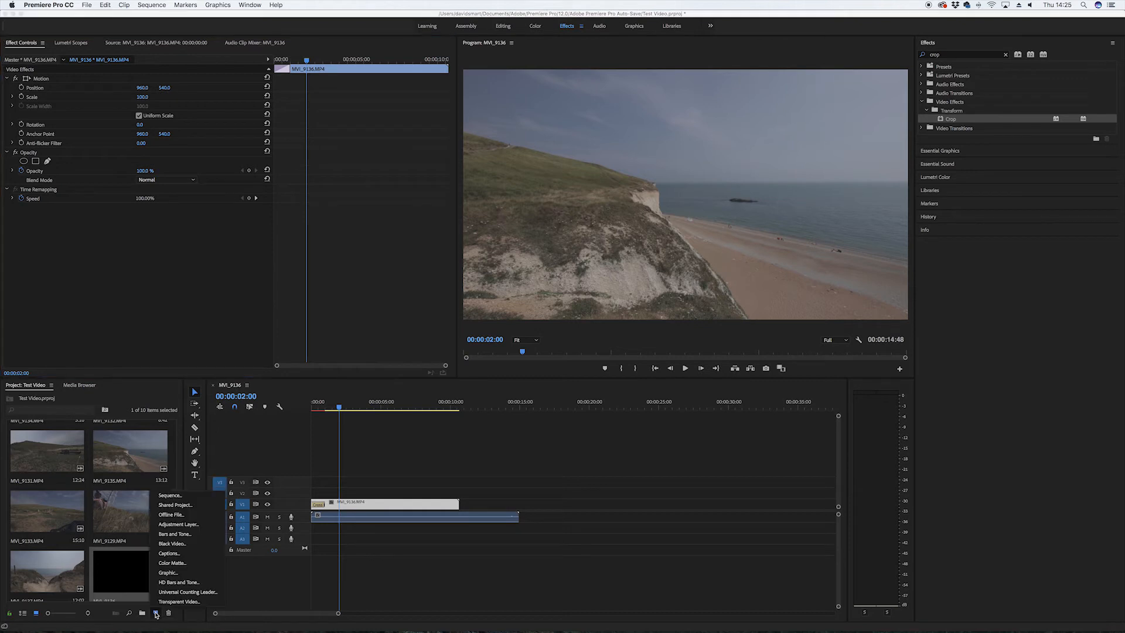
{"action": "left_click", "coordinate": [178, 525]}
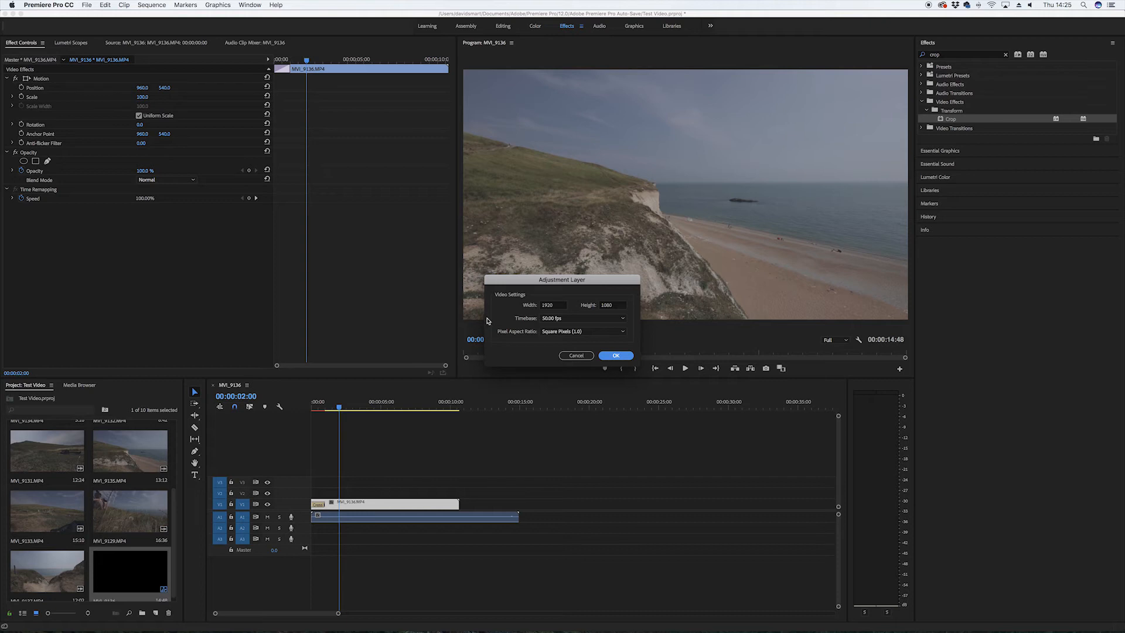
{"action": "left_click", "coordinate": [615, 356]}
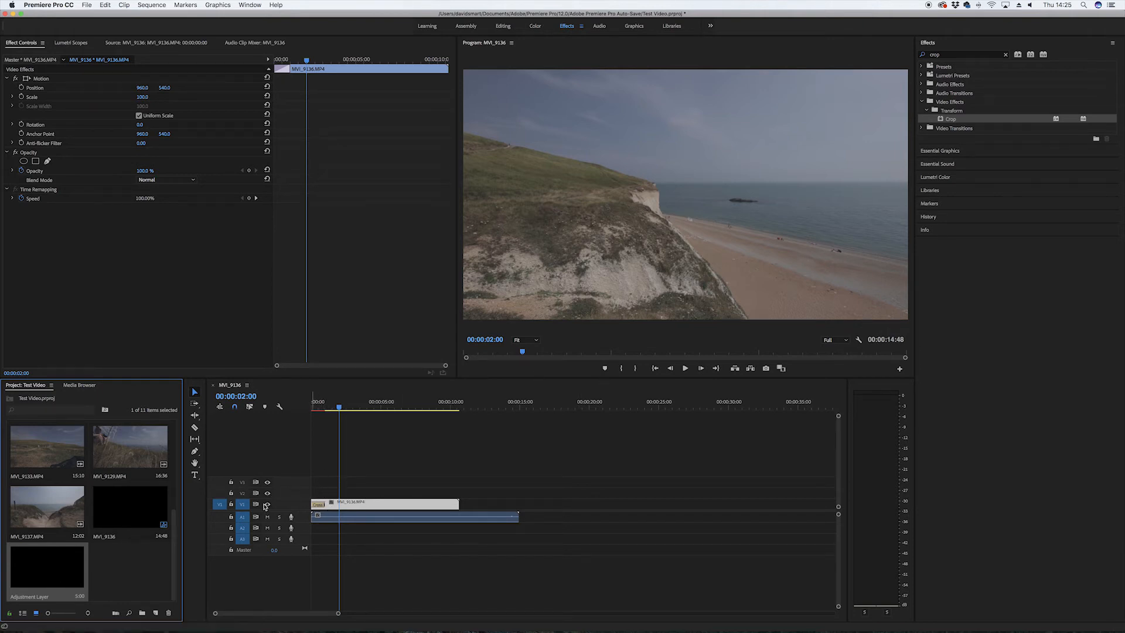
Step: Place the Adjustment Layer on track V3 above the video clip, aligned with the sequence start
{"action": "scroll", "coordinate": [288, 503], "scroll_direction": "right", "scroll_amount": 1}
{"action": "key", "text": "shift+d"}
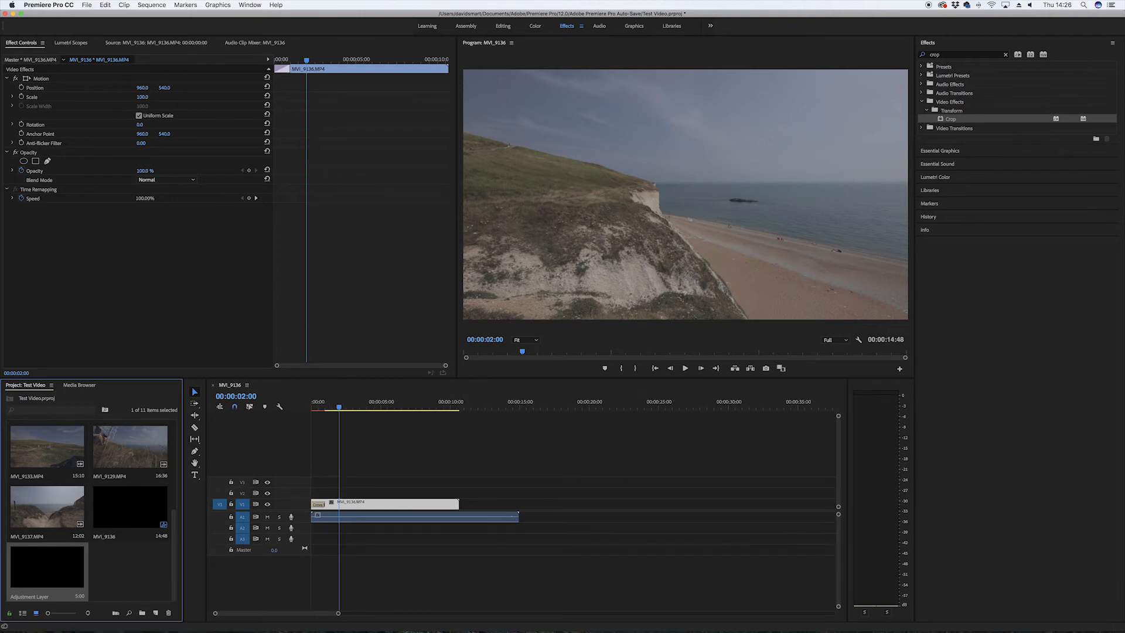
{"action": "left_click_drag", "start_coordinate": [76, 572], "coordinate": [320, 488]}
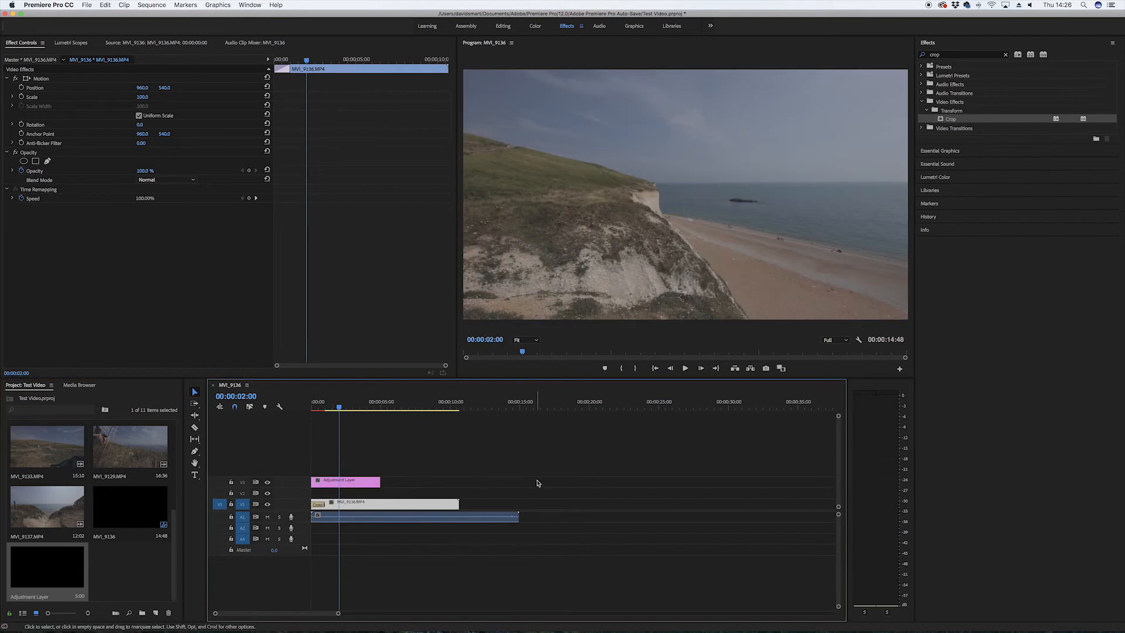
{"action": "left_click", "coordinate": [361, 481]}
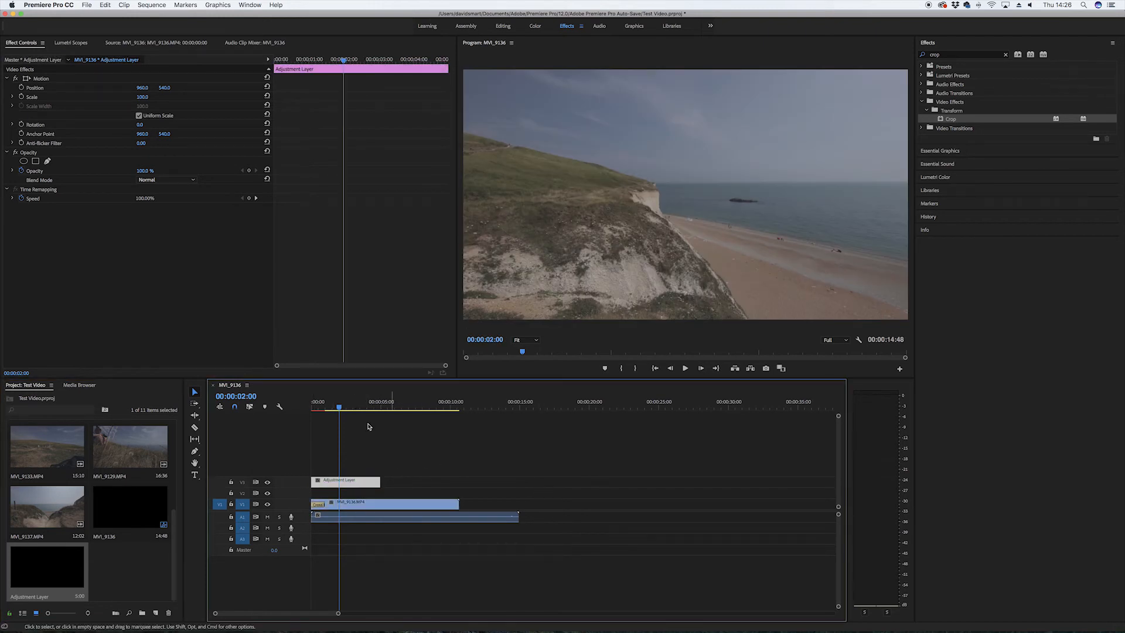
{"action": "left_click", "coordinate": [374, 504]}
Step: Apply the Crop effect to the adjustment layer and set its Top and Bottom values to 10% each
{"action": "left_click", "coordinate": [365, 483]}
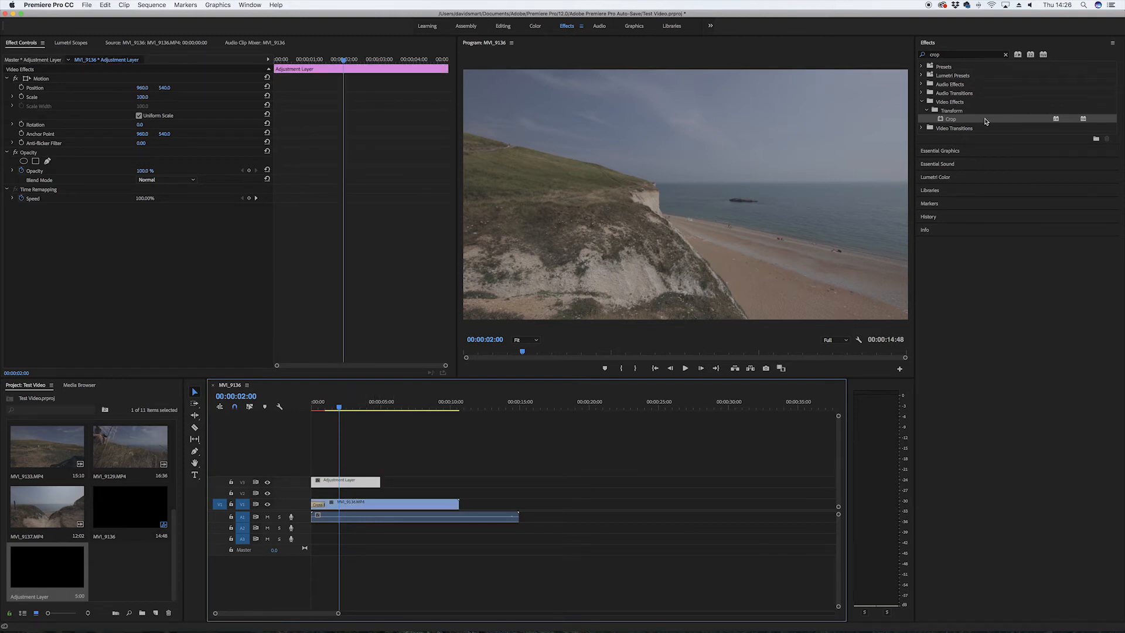
{"action": "left_click_drag", "start_coordinate": [972, 121], "coordinate": [357, 486]}
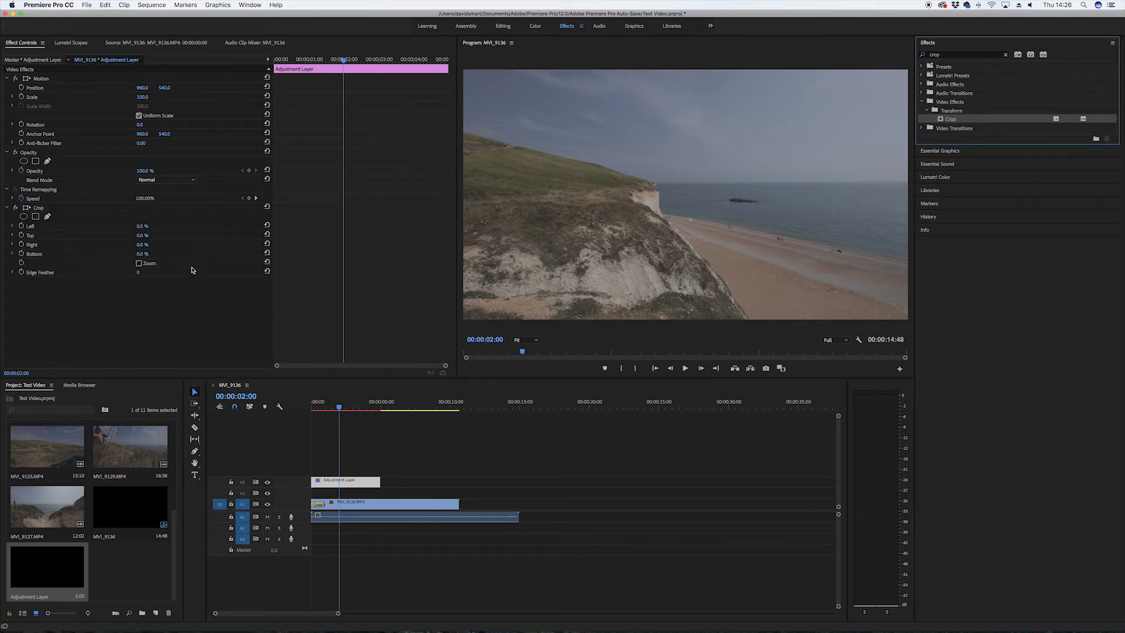
{"action": "left_click", "coordinate": [147, 235]}
{"action": "type", "text": "10"}
{"action": "key", "text": "Return"}
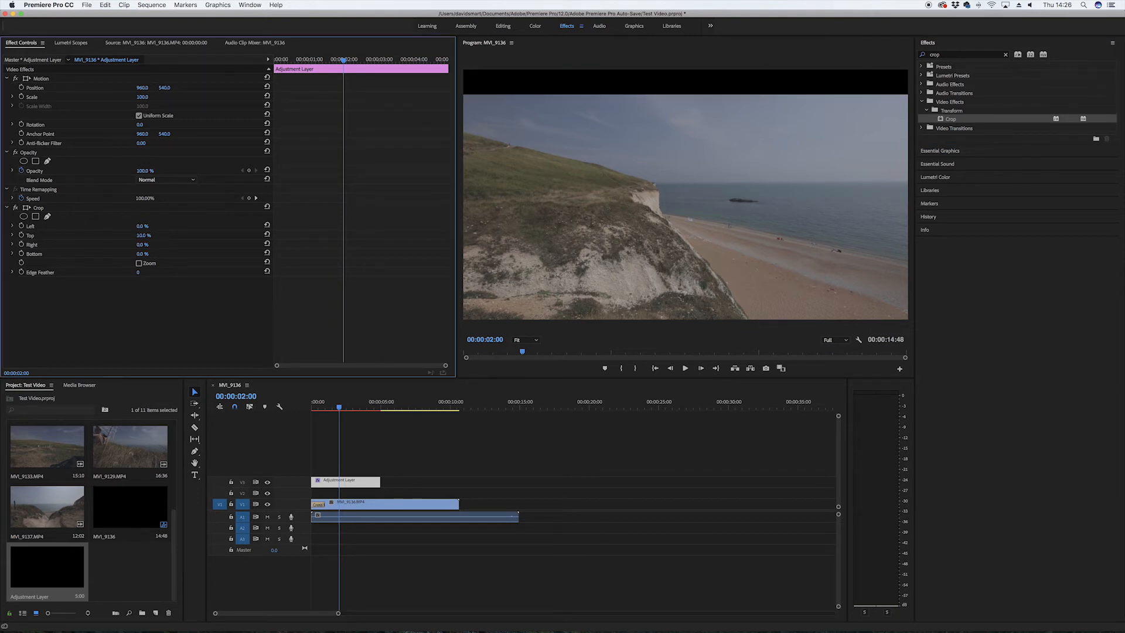
{"action": "left_click", "coordinate": [148, 253]}
{"action": "type", "text": "10"}
{"action": "key", "text": "Return"}
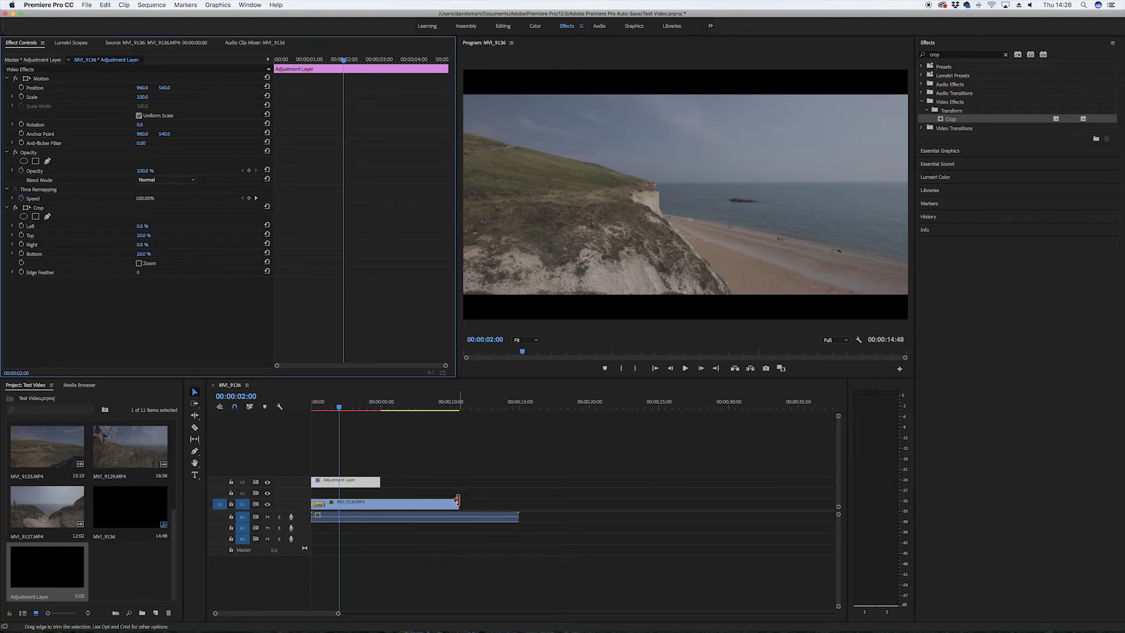
Step: Extend the adjustment layer to the end of the video clip on V1 and play the sequence from the start
{"action": "left_click_drag", "start_coordinate": [380, 480], "coordinate": [459, 480]}
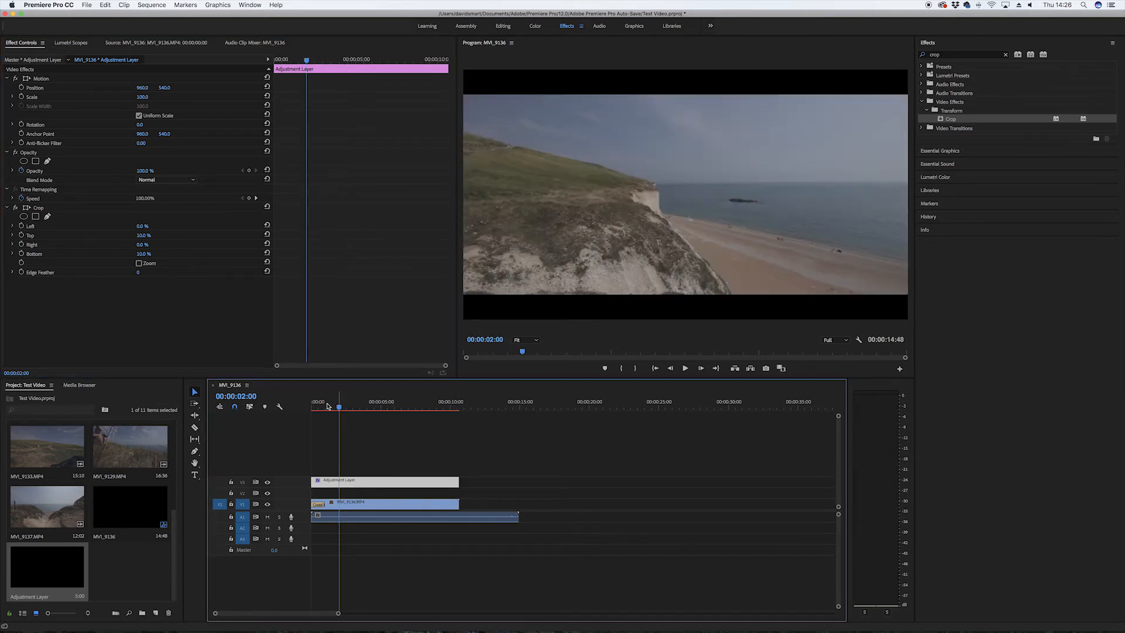
{"action": "key", "text": "Home"}
{"action": "key", "text": "space"}
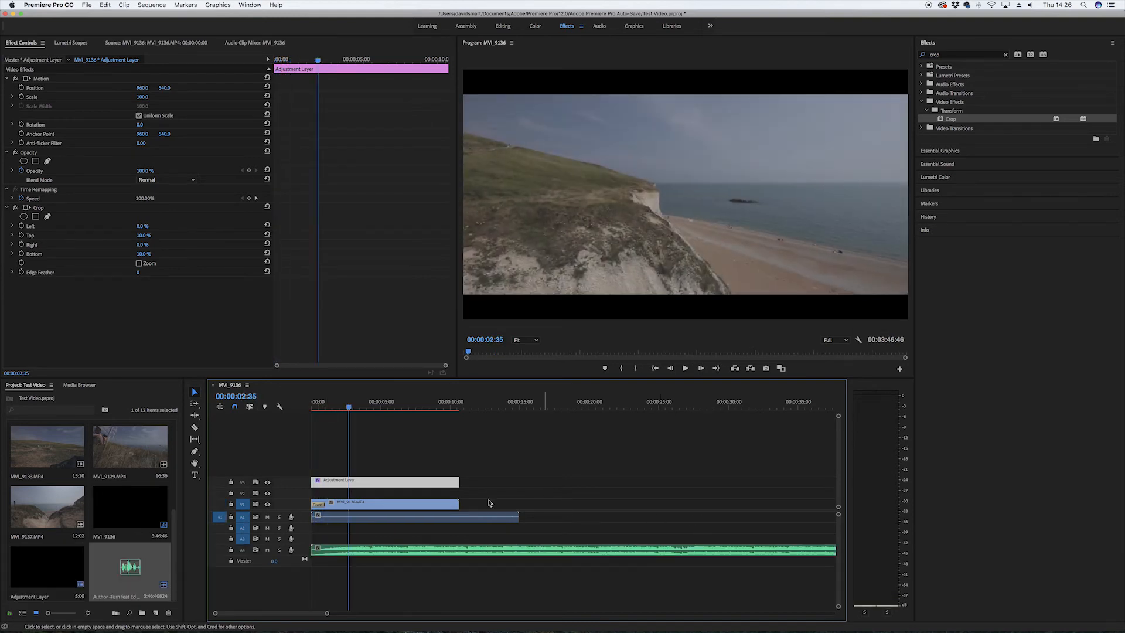
Step: Delete the music clip from track A4 and show its source MP3 in the Downloads folder in Finder
{"action": "left_click", "coordinate": [374, 551]}
{"action": "key", "text": "Delete"}
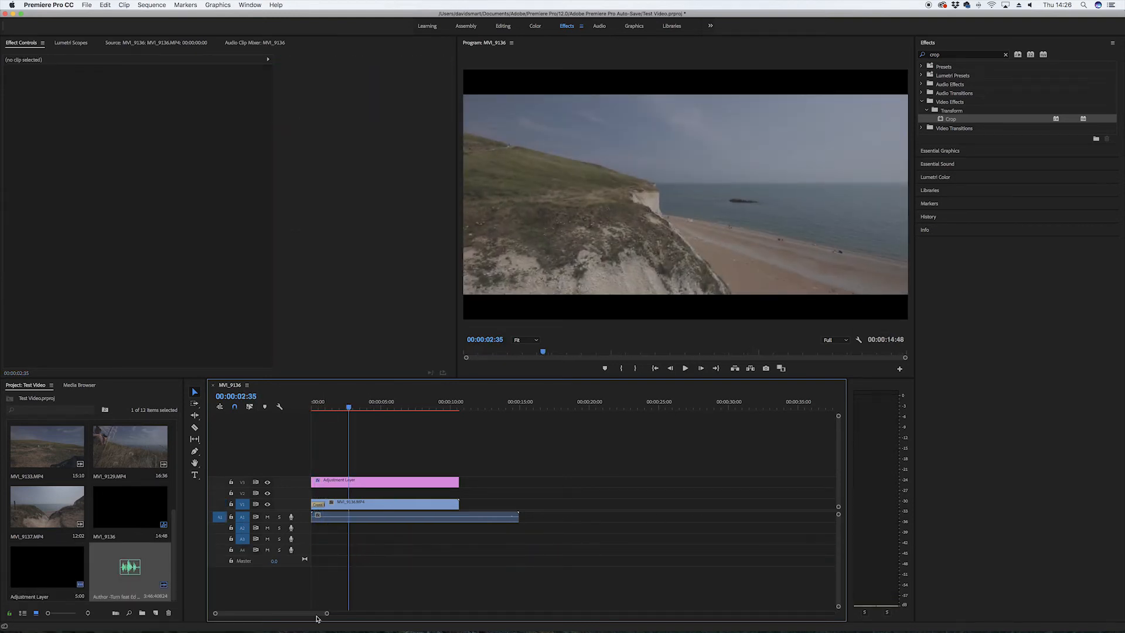
{"action": "mouse_move", "coordinate": [137, 630]}
{"action": "left_click", "coordinate": [146, 614]}
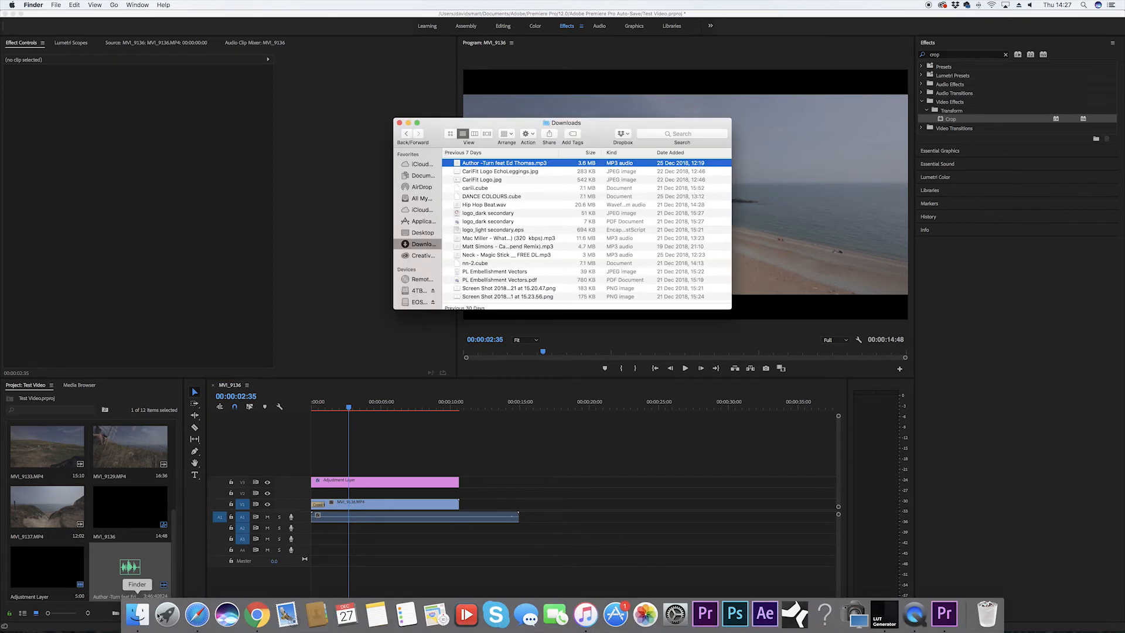
{"action": "left_click", "coordinate": [558, 575]}
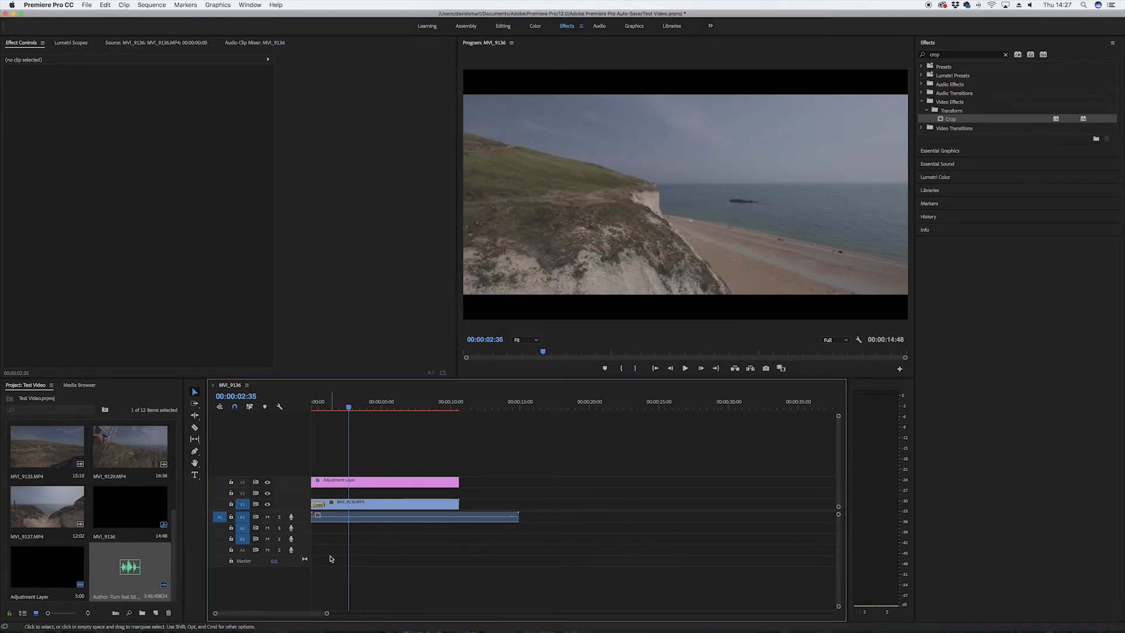
Step: Place the music file from the project on track A4 at the sequence start and mute that track
{"action": "left_click_drag", "start_coordinate": [129, 579], "coordinate": [315, 553]}
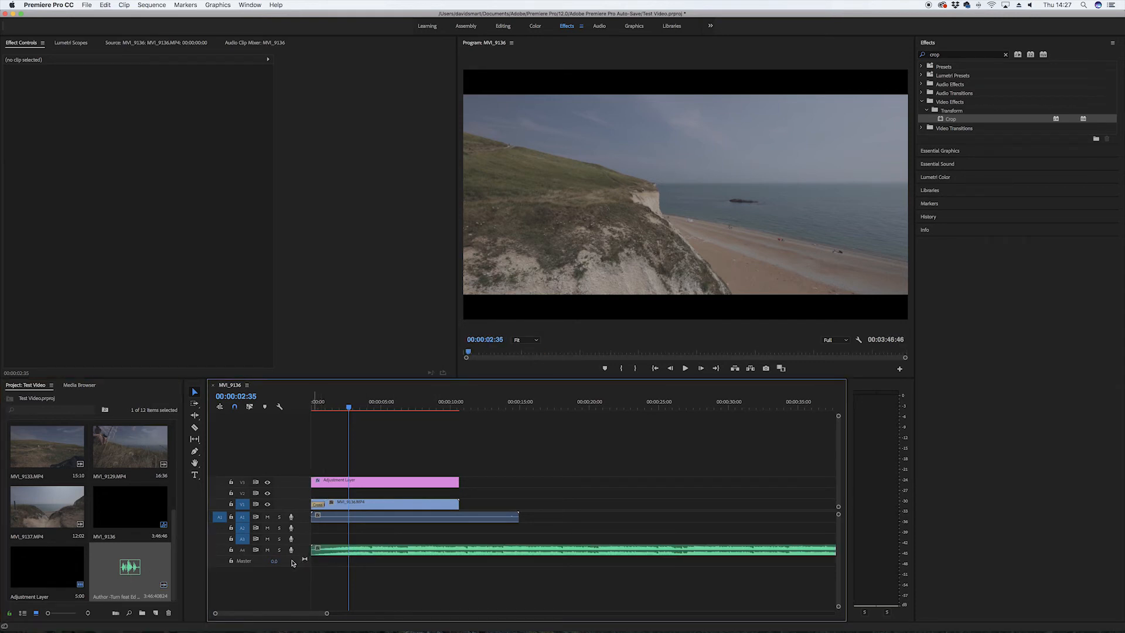
{"action": "left_click", "coordinate": [268, 550]}
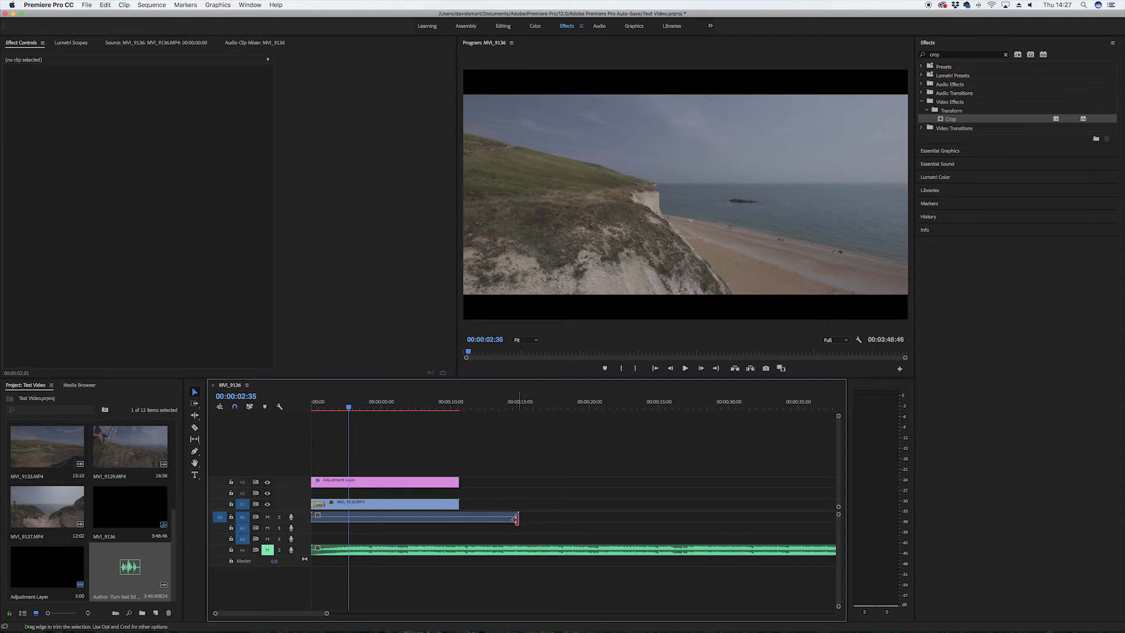
Step: Play the sequence in short passes, including from the start, to review the footage with the music track muted
{"action": "key", "text": "Home"}
{"action": "key", "text": "space"}
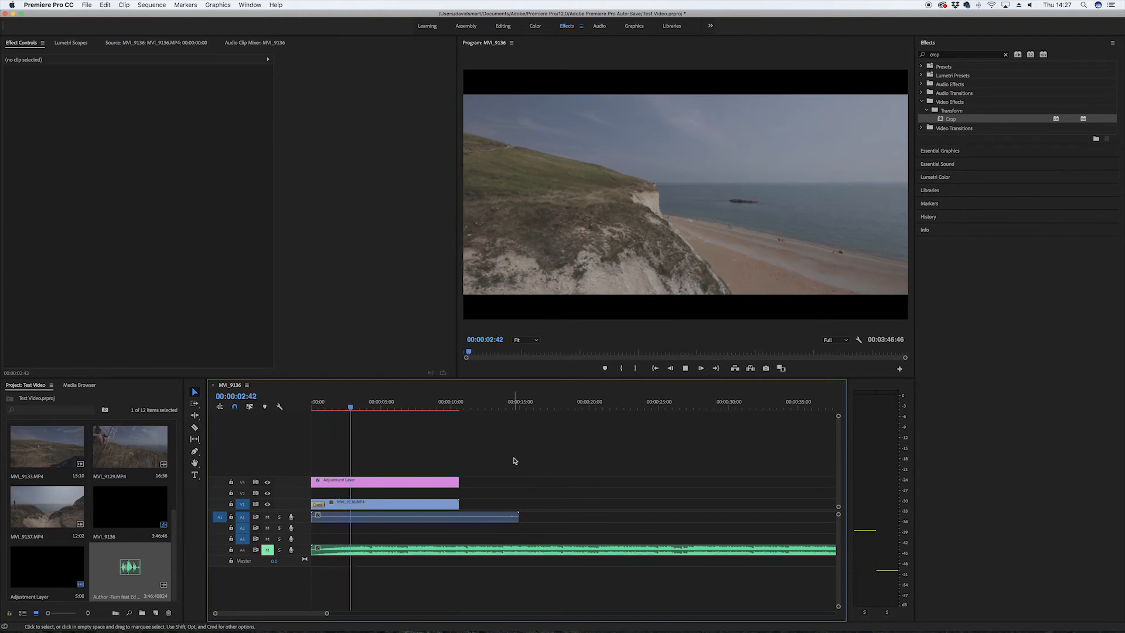
{"action": "key", "text": "space"}
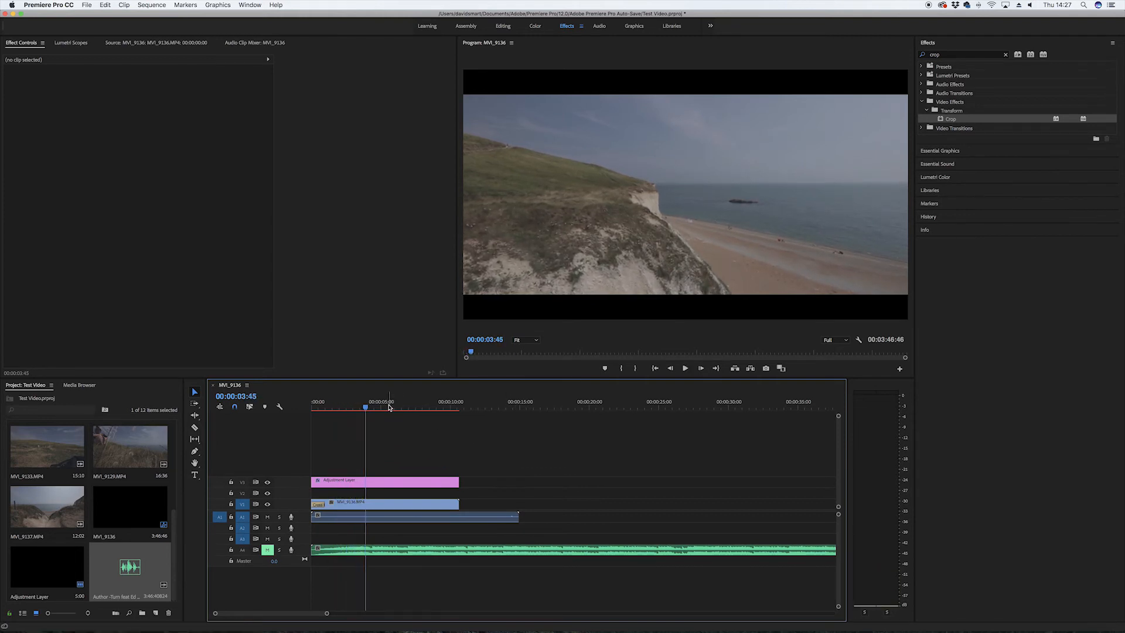
{"action": "key", "text": "space"}
{"action": "key", "text": "space"}
{"action": "key", "text": "Home"}
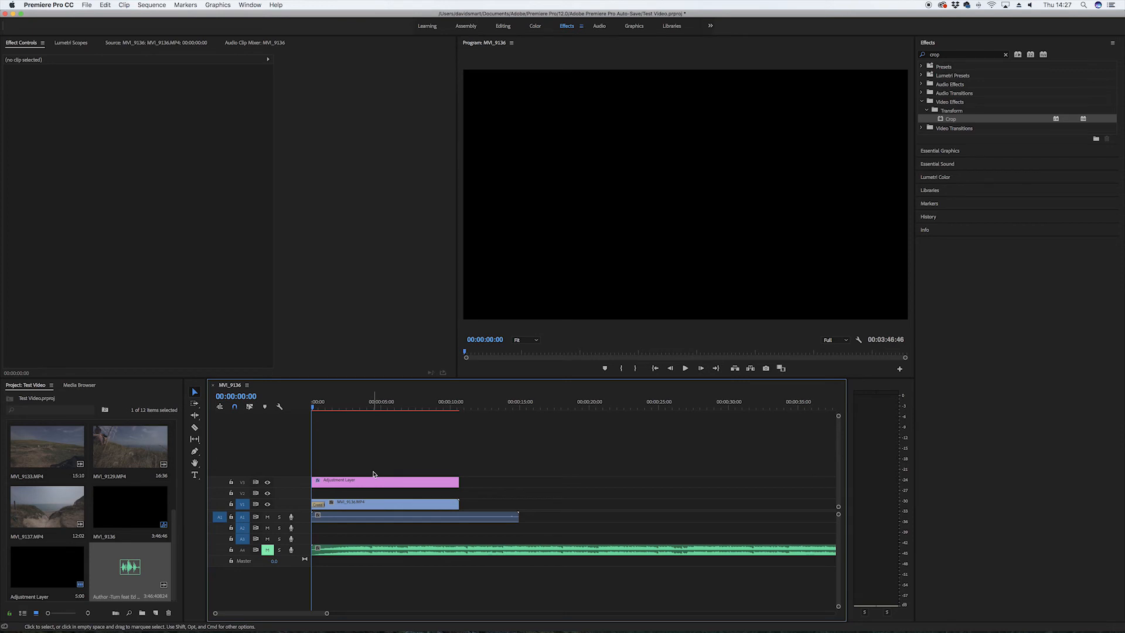
{"action": "key", "text": "space"}
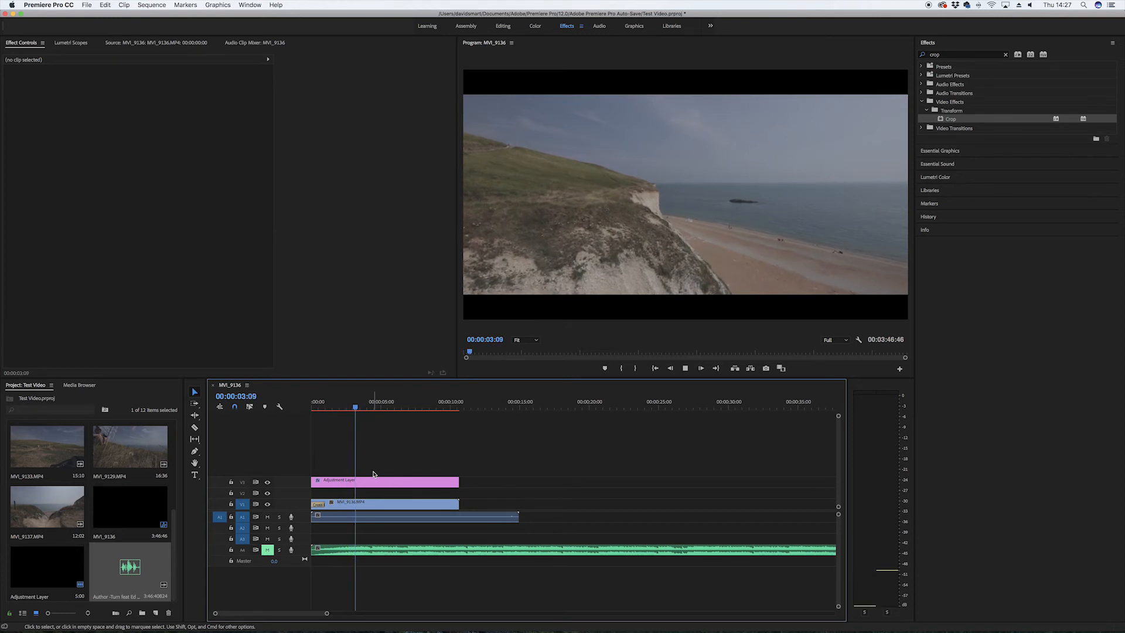
{"action": "key", "text": "space"}
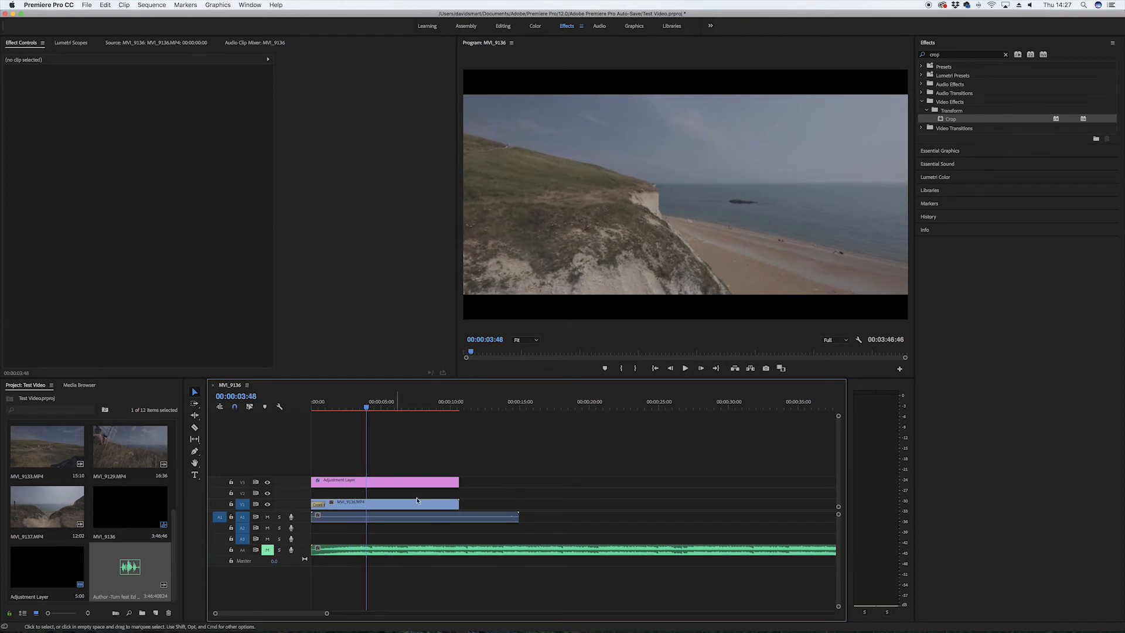
Step: Play the sequence from the start to choose a cut point and trim the first V1 clip's end to 00:00:04:23
{"action": "mouse_move", "coordinate": [458, 508]}
{"action": "left_mouse_down"}
{"action": "mouse_move", "coordinate": [362, 510]}
{"action": "mouse_move", "coordinate": [452, 505]}
{"action": "left_mouse_up"}
{"action": "left_click_drag", "start_coordinate": [361, 409], "coordinate": [258, 408]}
{"action": "key", "text": "space"}
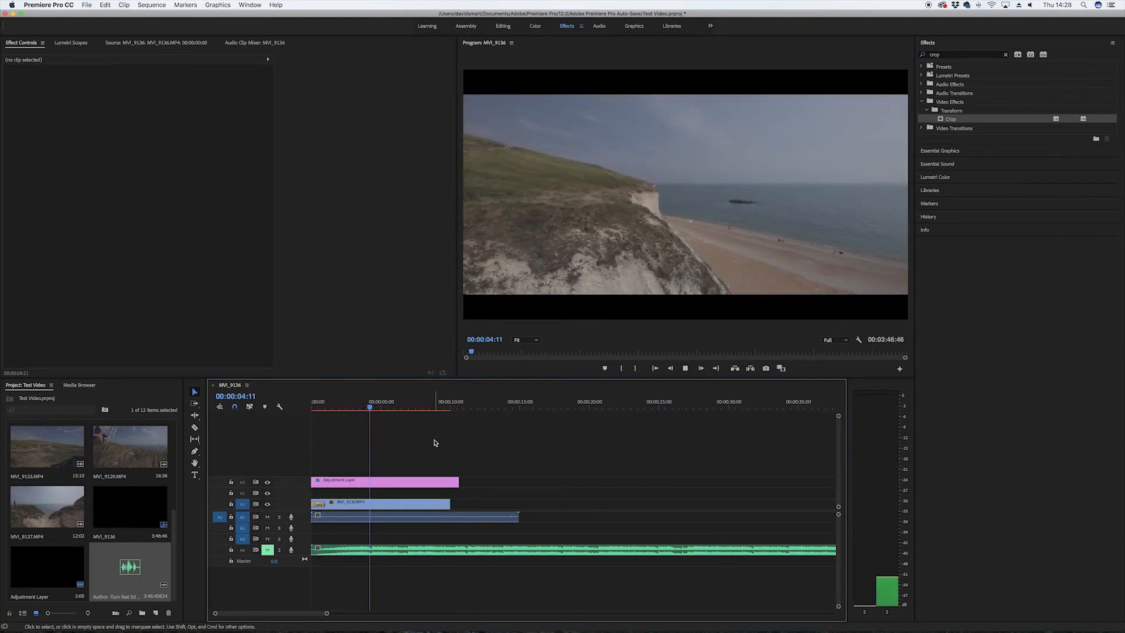
{"action": "key", "text": "space"}
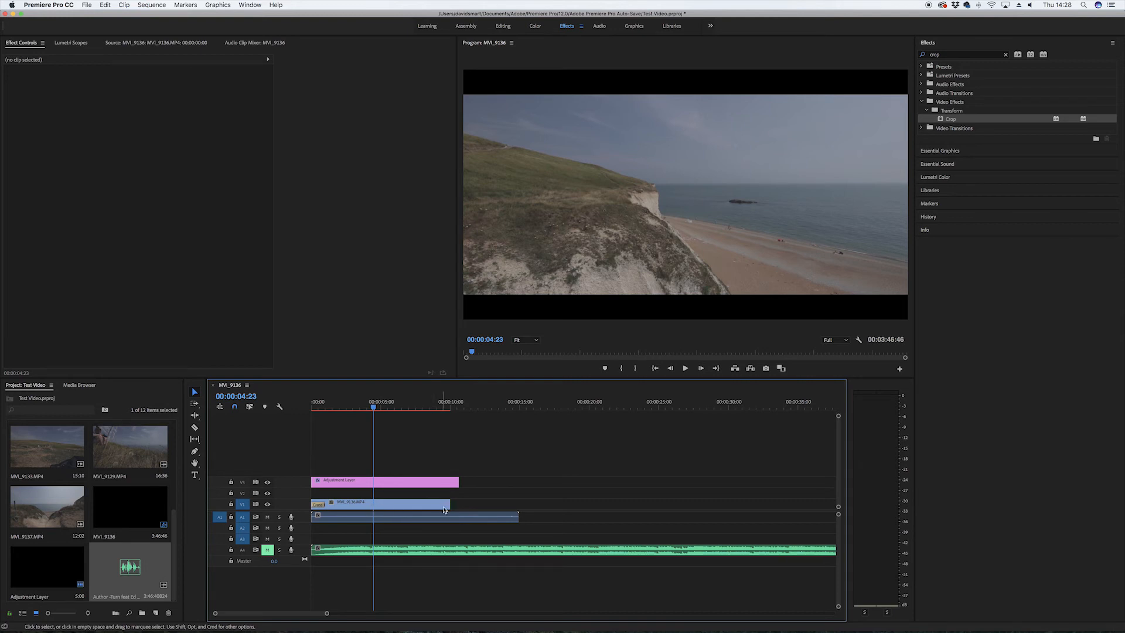
{"action": "left_click_drag", "start_coordinate": [449, 507], "coordinate": [372, 510]}
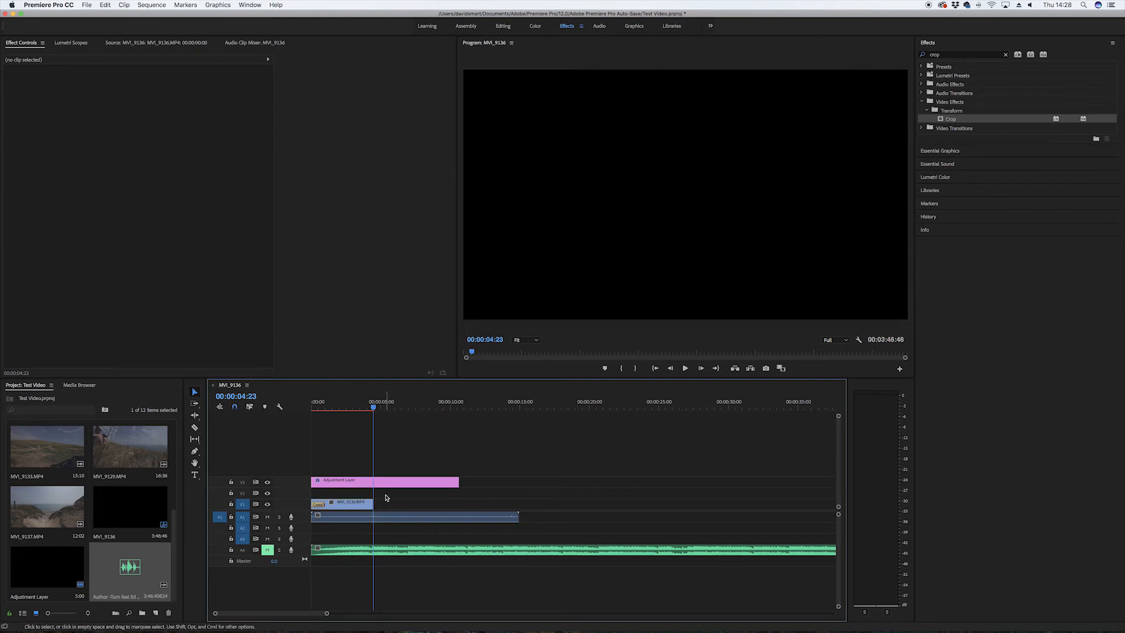
{"action": "left_click", "coordinate": [197, 427]}
{"action": "left_click", "coordinate": [195, 393]}
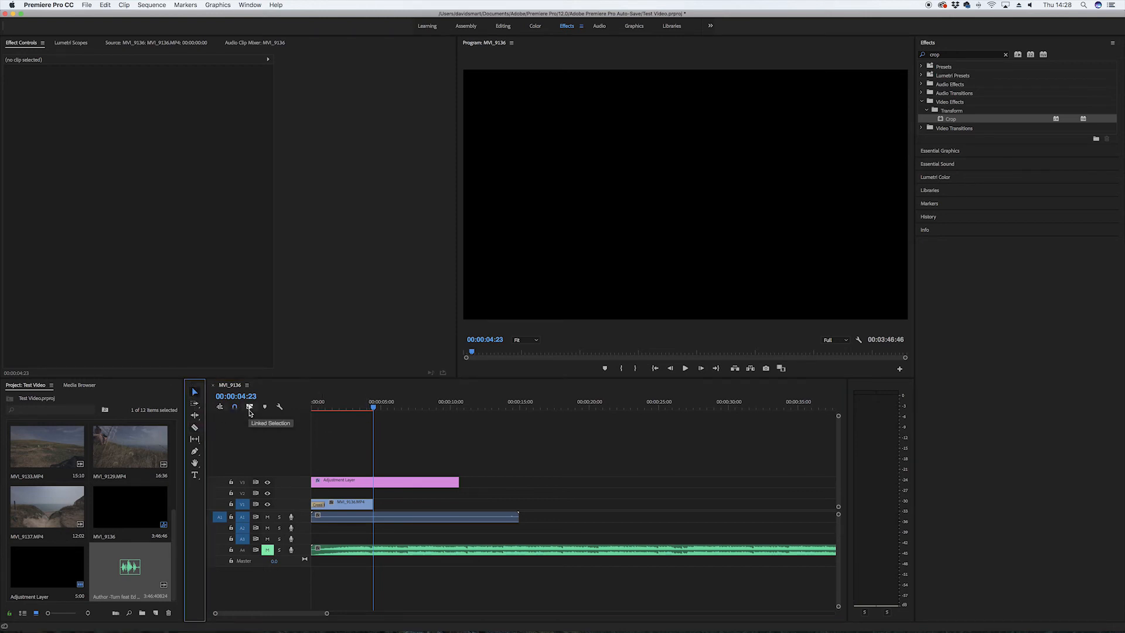
{"action": "left_click", "coordinate": [382, 430]}
{"action": "key", "text": "Home"}
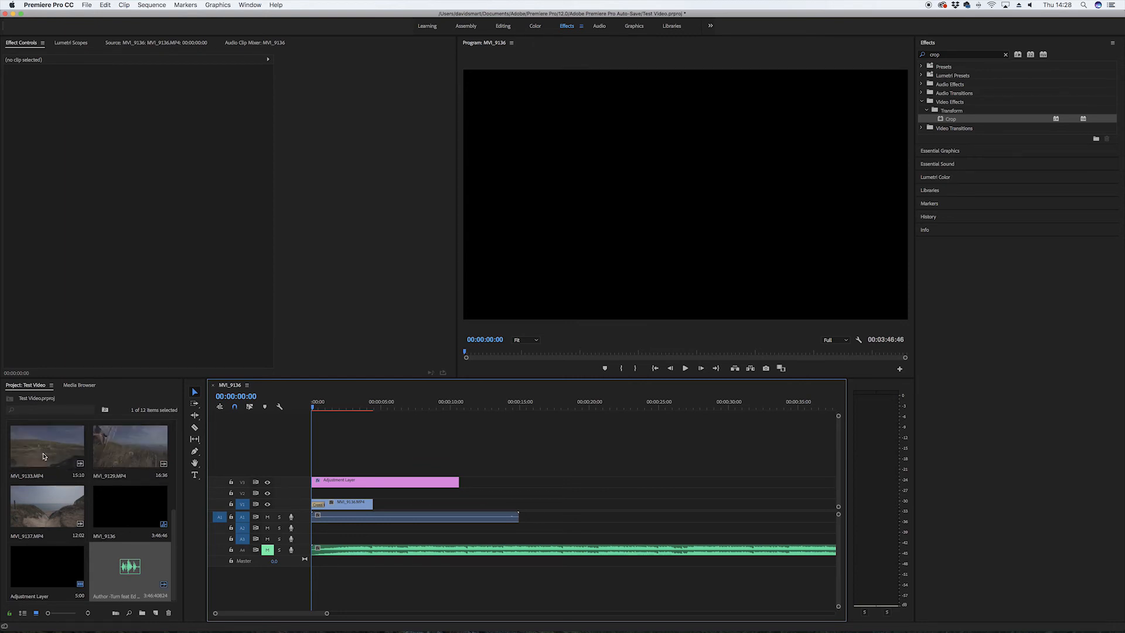
Step: Place MVI_9133.MP4 directly after the first clip on V1, review it, and trim off its opening section
{"action": "left_click_drag", "start_coordinate": [43, 457], "coordinate": [394, 500]}
{"action": "mouse_move", "coordinate": [389, 405]}
{"action": "left_mouse_down"}
{"action": "mouse_move", "coordinate": [402, 405]}
{"action": "mouse_move", "coordinate": [381, 408]}
{"action": "left_mouse_up"}
{"action": "key", "text": "space"}
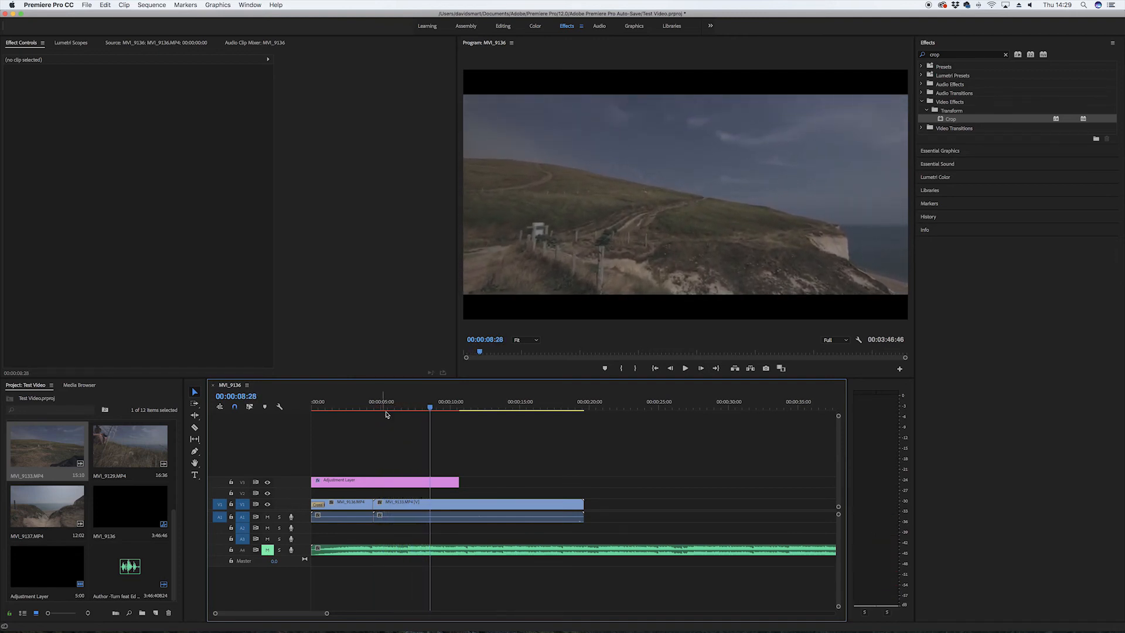
{"action": "mouse_move", "coordinate": [375, 505]}
{"action": "left_mouse_down"}
{"action": "mouse_move", "coordinate": [436, 508]}
{"action": "mouse_move", "coordinate": [384, 511]}
{"action": "left_mouse_up"}
Step: Play across the cut and trim the ends of the MVI_9133.MP4 clip and the adjustment layer to 00:00:06:40
{"action": "left_click", "coordinate": [356, 405]}
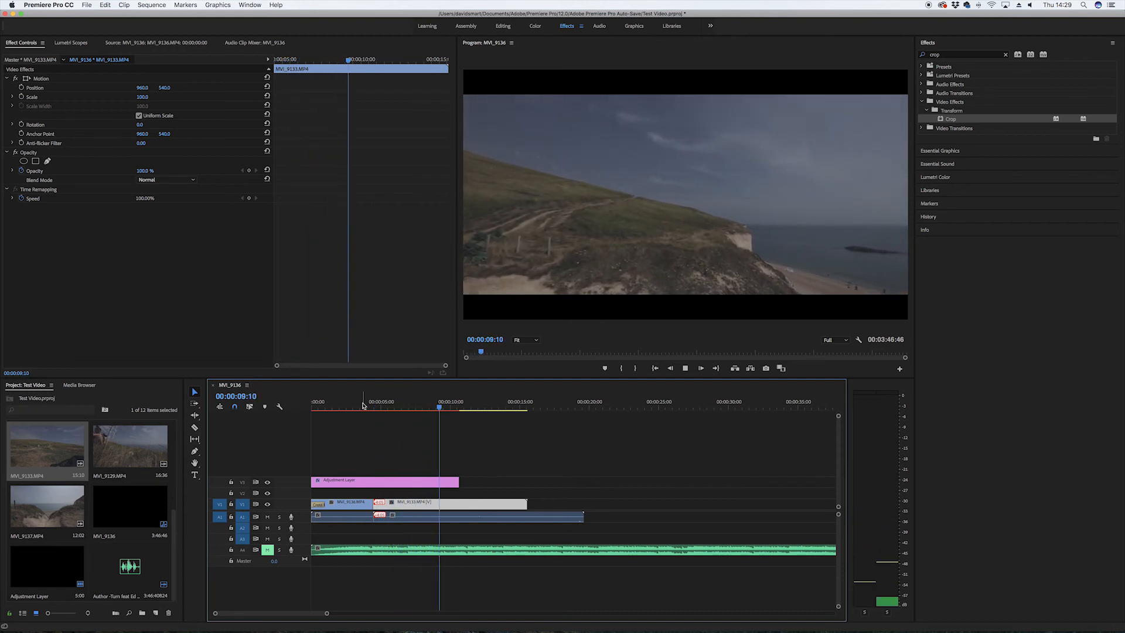
{"action": "left_click", "coordinate": [361, 406]}
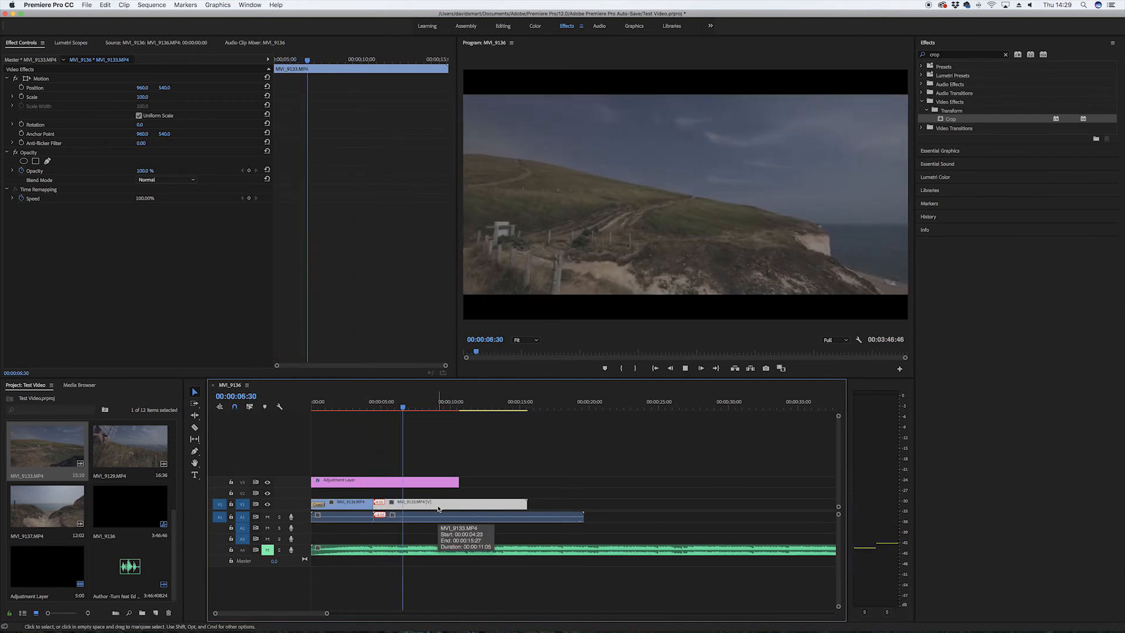
{"action": "key", "text": "space"}
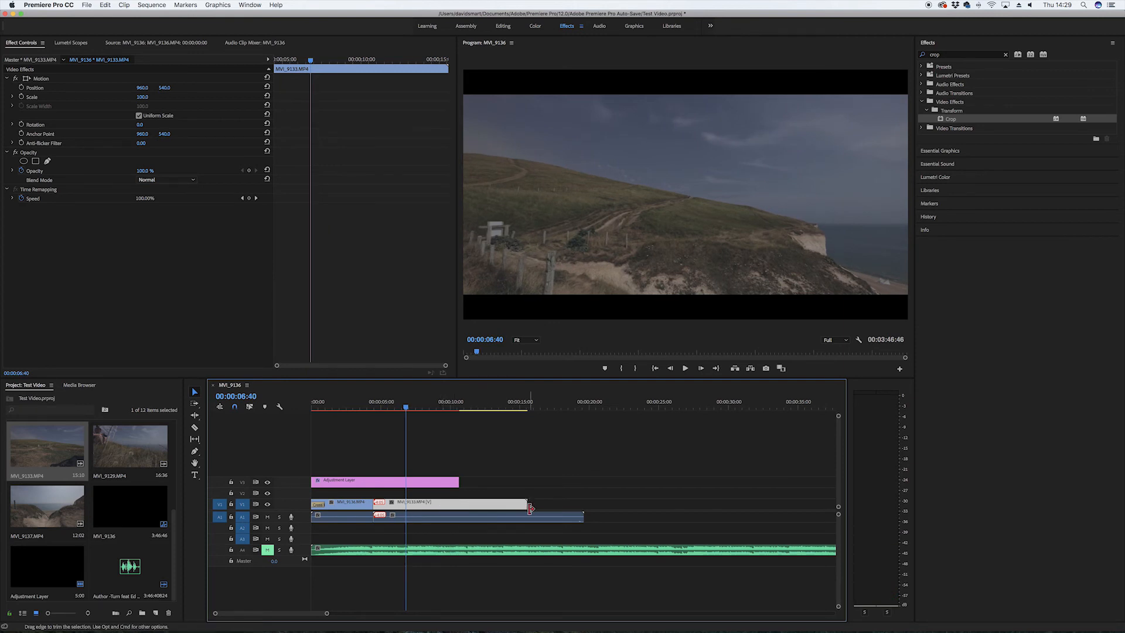
{"action": "left_click_drag", "start_coordinate": [527, 505], "coordinate": [406, 507]}
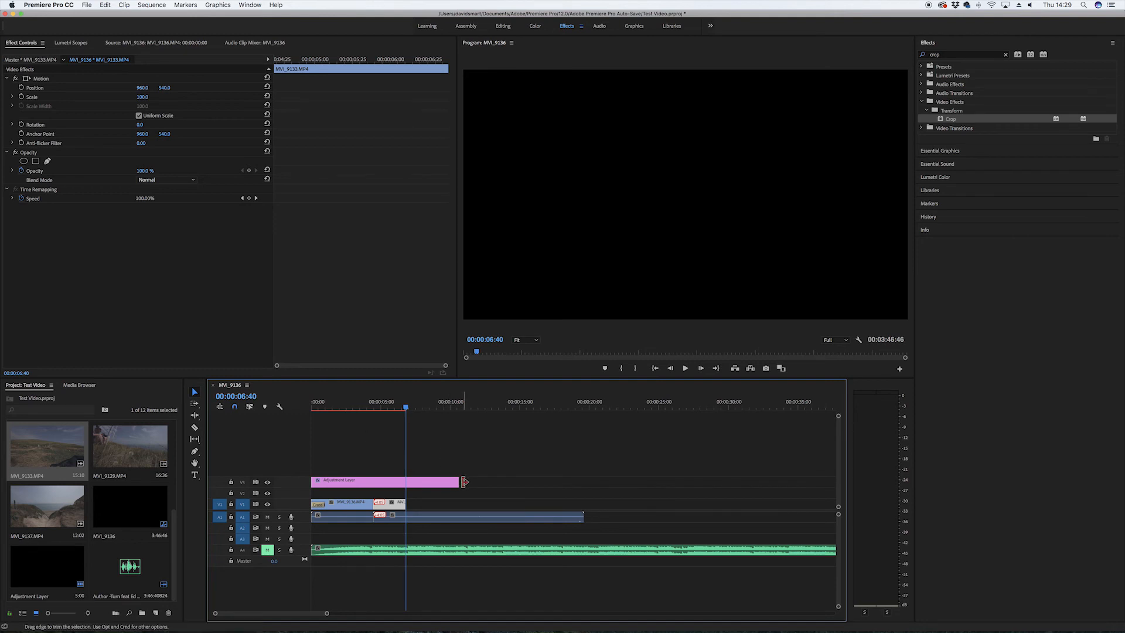
{"action": "left_click_drag", "start_coordinate": [463, 482], "coordinate": [405, 482]}
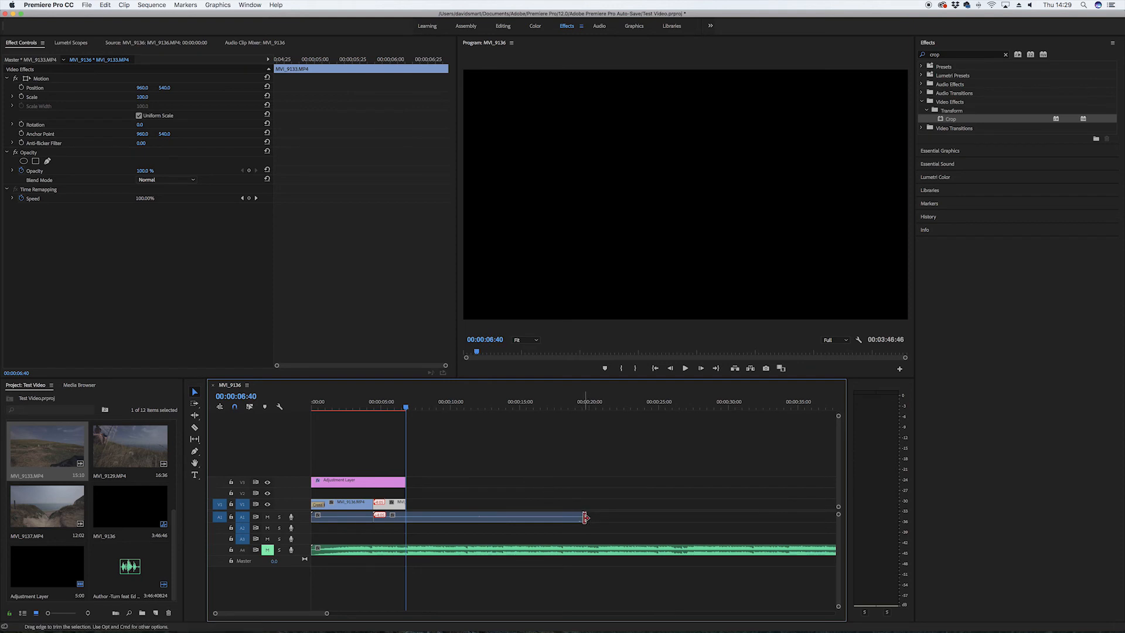
{"action": "left_click_drag", "start_coordinate": [587, 517], "coordinate": [582, 517]}
{"action": "left_click", "coordinate": [195, 427]}
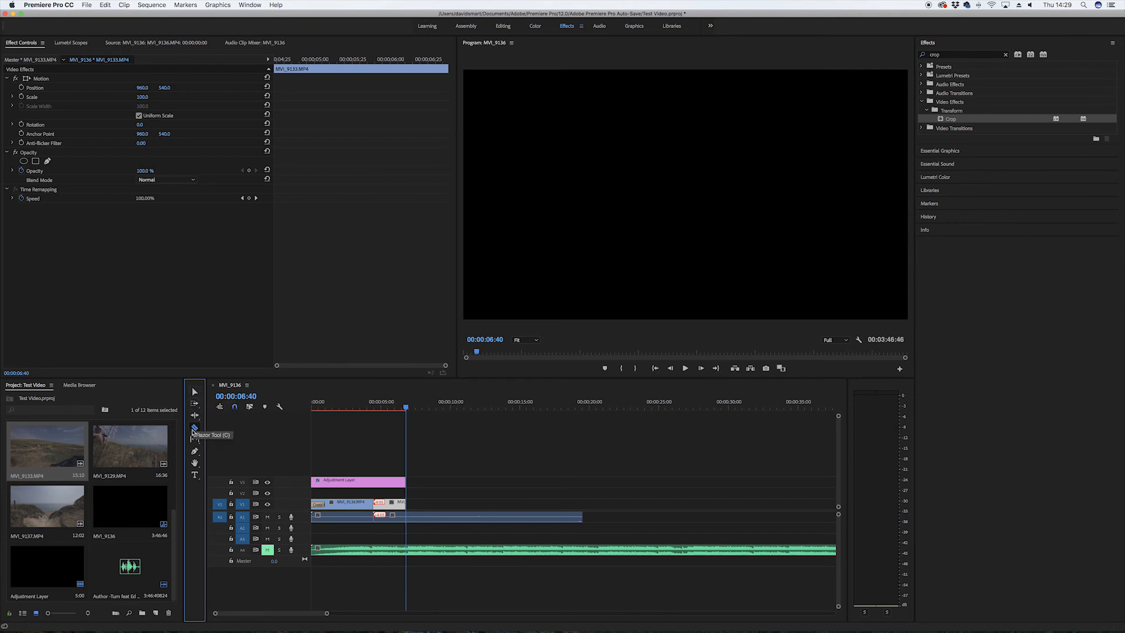
{"action": "left_click", "coordinate": [195, 392]}
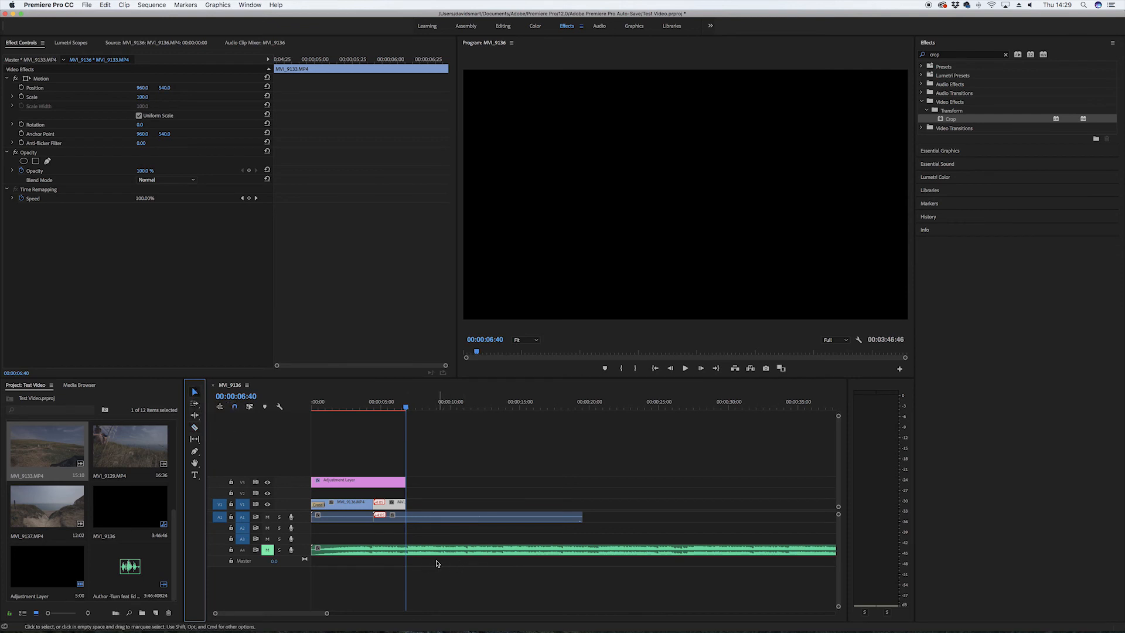
{"action": "key", "text": "minus"}
{"action": "key", "text": "minus"}
{"action": "key", "text": "minus"}
{"action": "key", "text": "minus"}
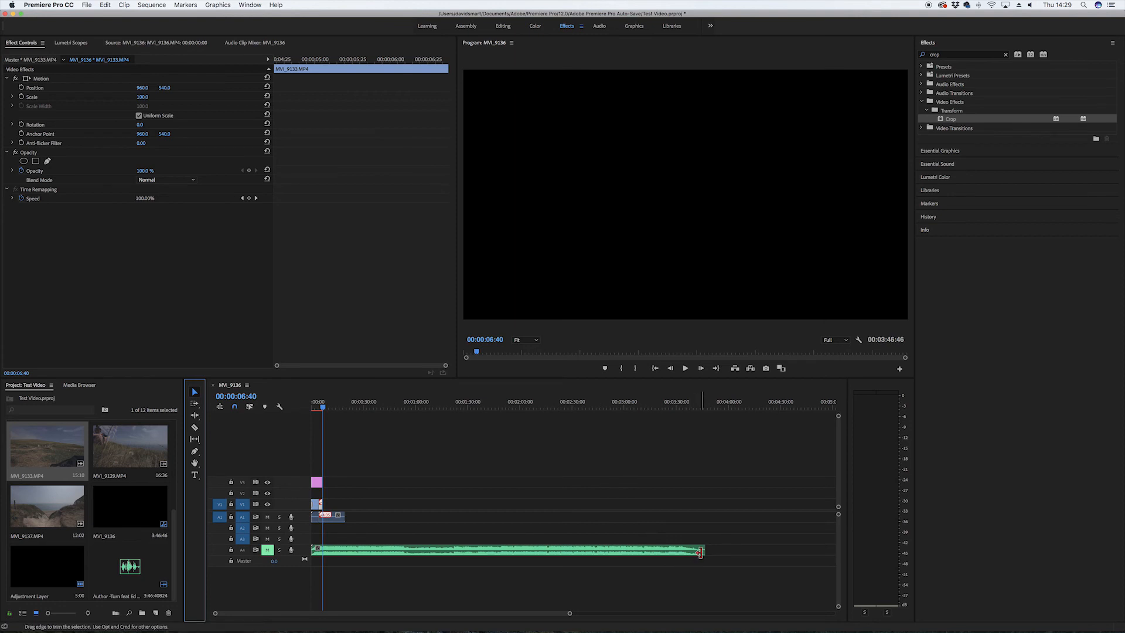
{"action": "left_click", "coordinate": [701, 552]}
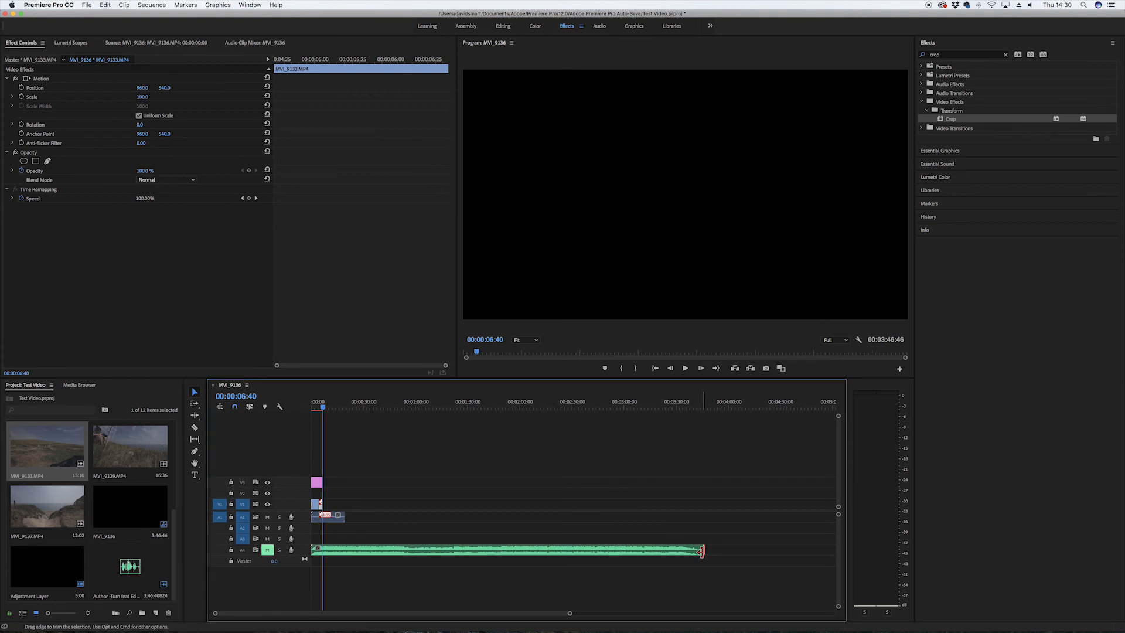
Step: Split the music clip on A4 with the Razor tool at 00:00:06:40 and delete the part after the cut
{"action": "key", "text": "equal"}
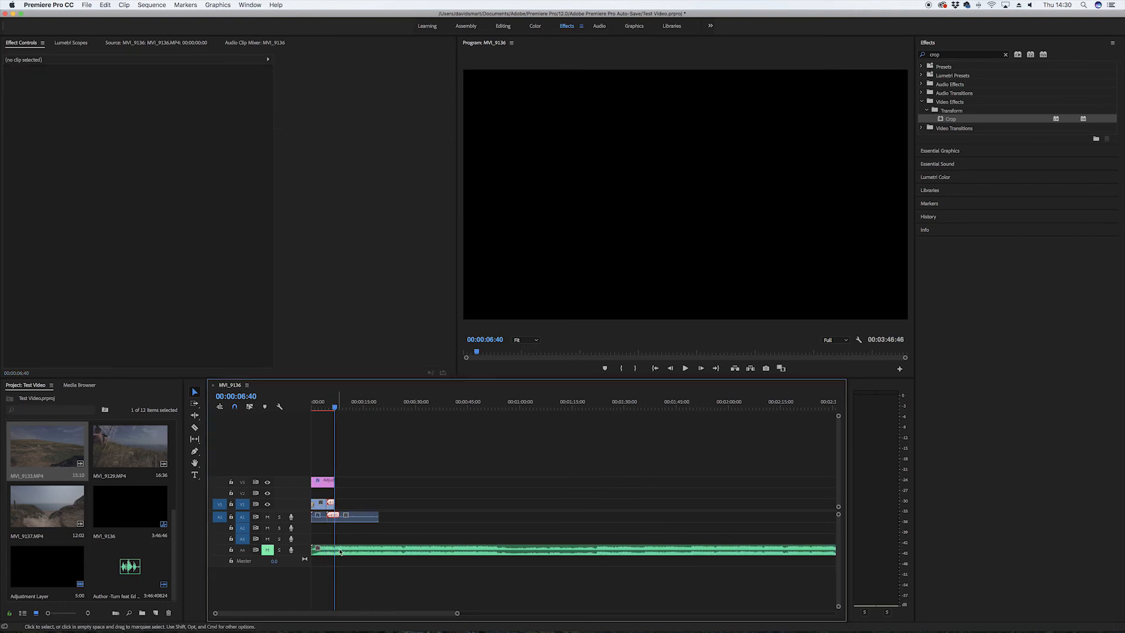
{"action": "key", "text": "equal"}
{"action": "key", "text": "equal"}
{"action": "key", "text": "equal"}
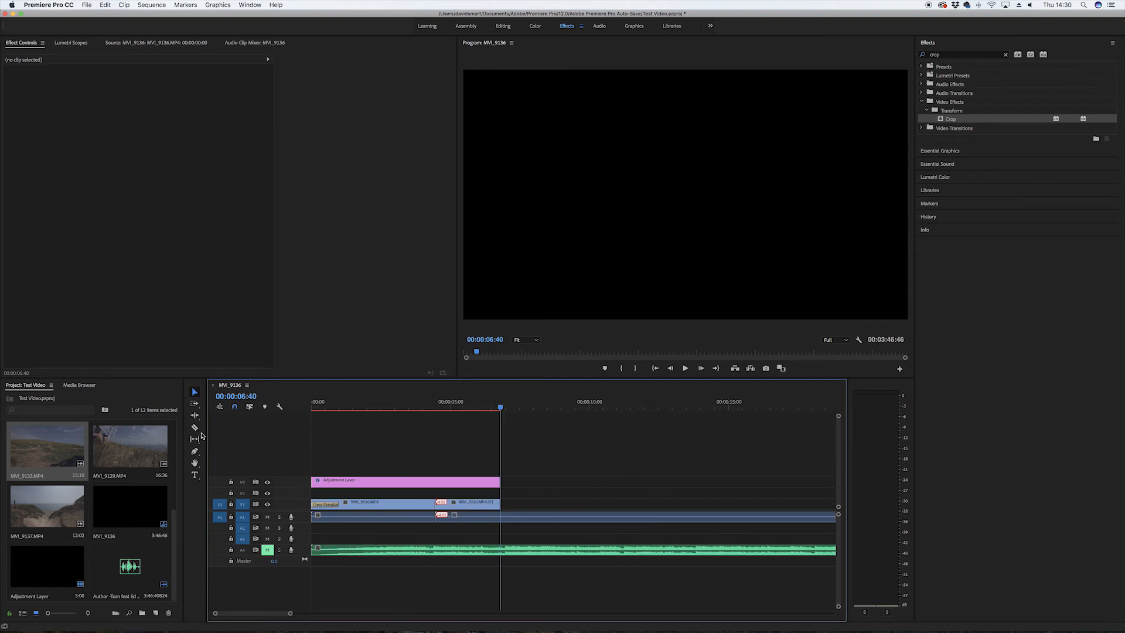
{"action": "left_click", "coordinate": [194, 427]}
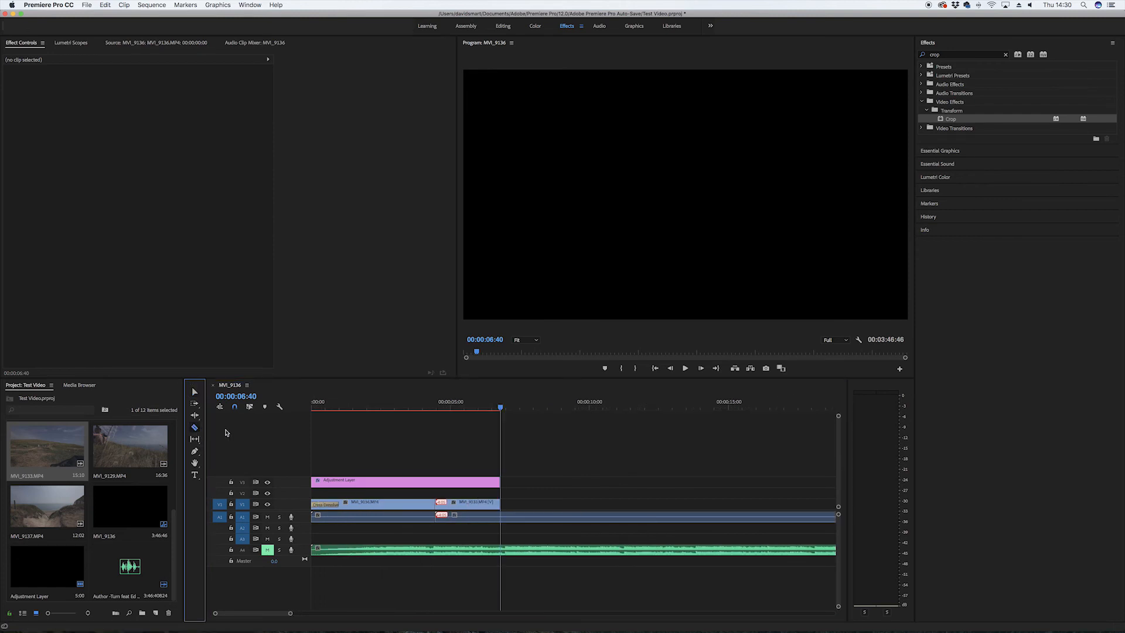
{"action": "left_click", "coordinate": [503, 550]}
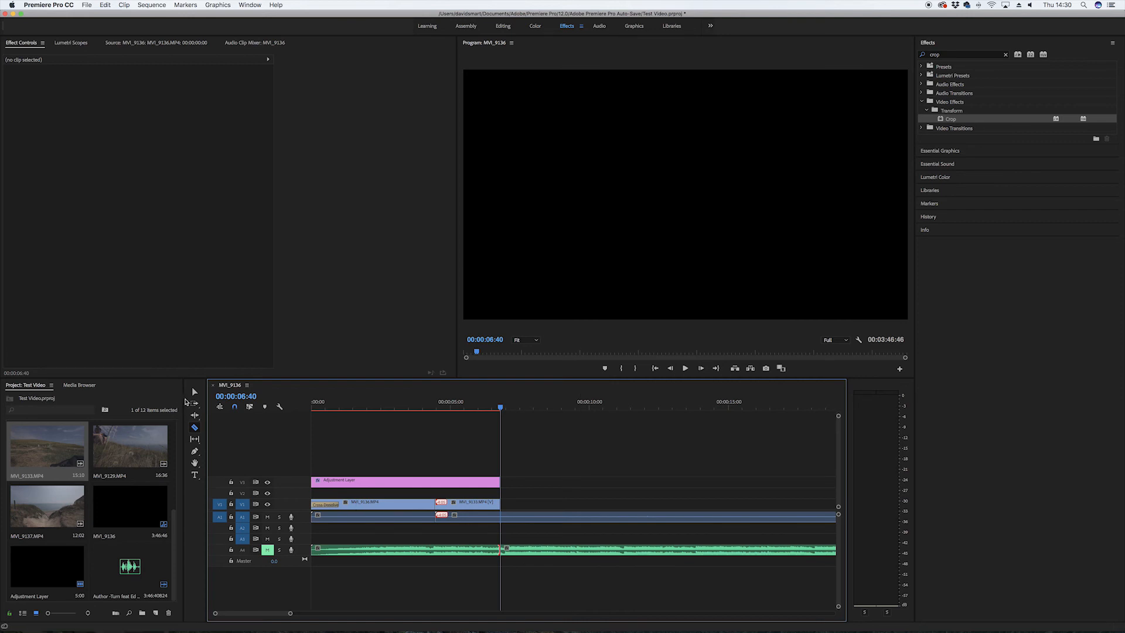
{"action": "left_click", "coordinate": [195, 392]}
{"action": "left_click", "coordinate": [547, 554]}
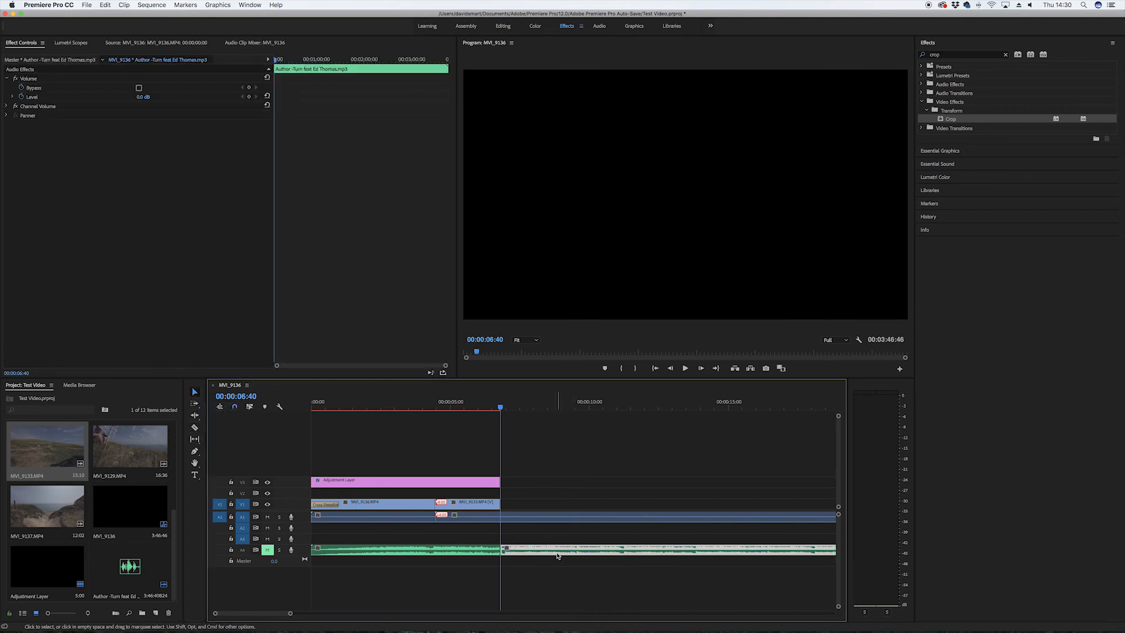
{"action": "key", "text": "Delete"}
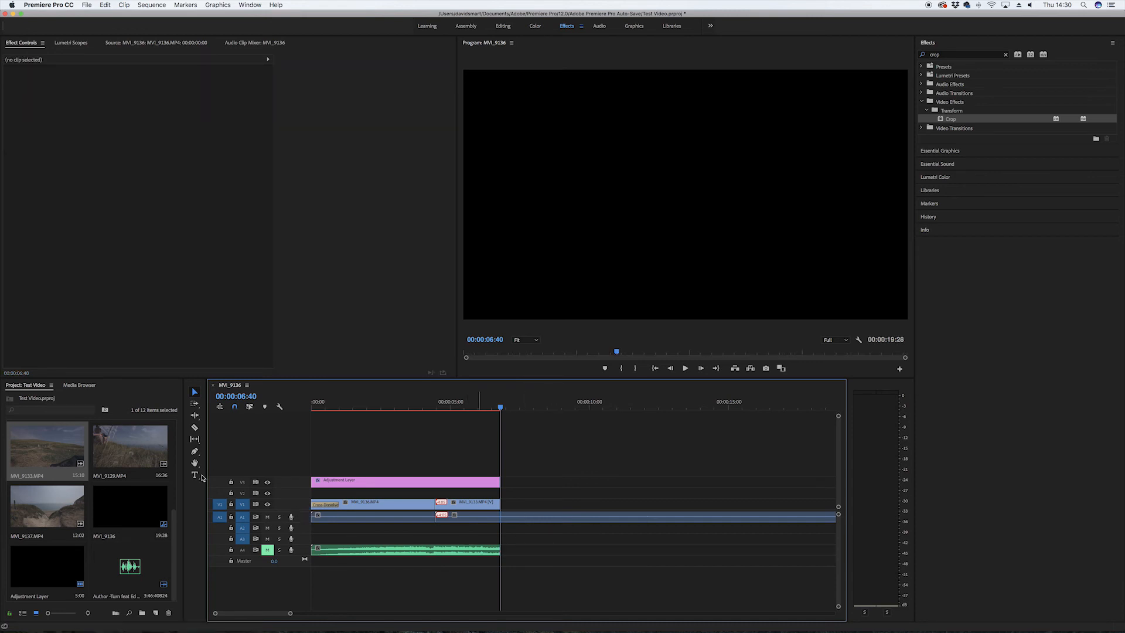
Step: Split the camera audio on A1 at 00:00:06:40 and delete the part beyond the end of the video
{"action": "left_click", "coordinate": [195, 428]}
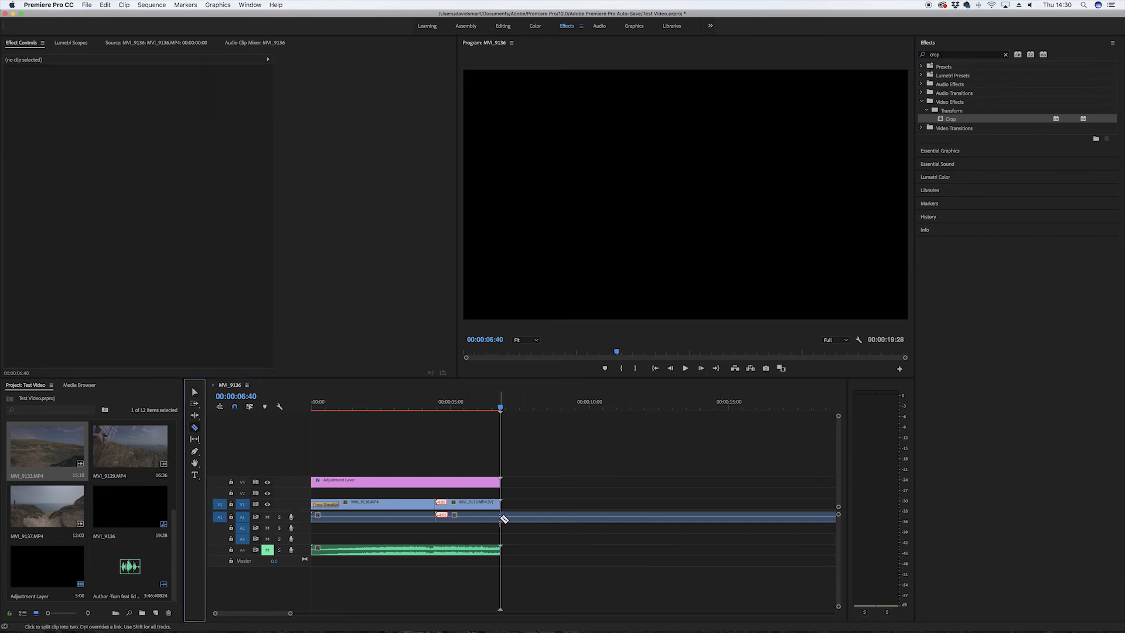
{"action": "left_click", "coordinate": [195, 392]}
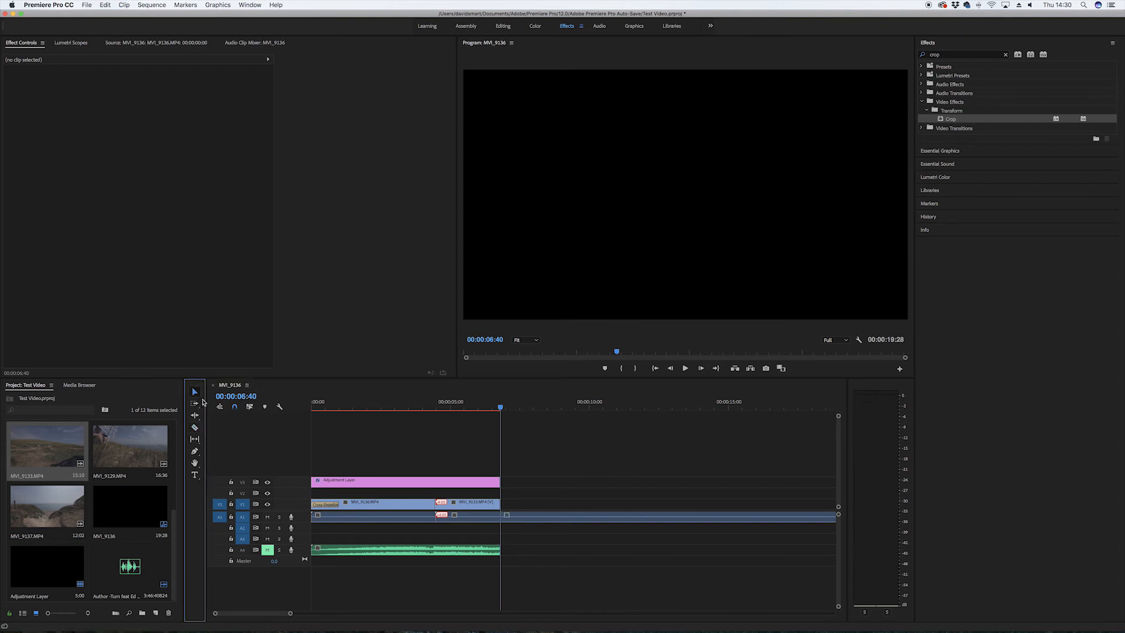
{"action": "left_click", "coordinate": [578, 521]}
{"action": "key", "text": "Delete"}
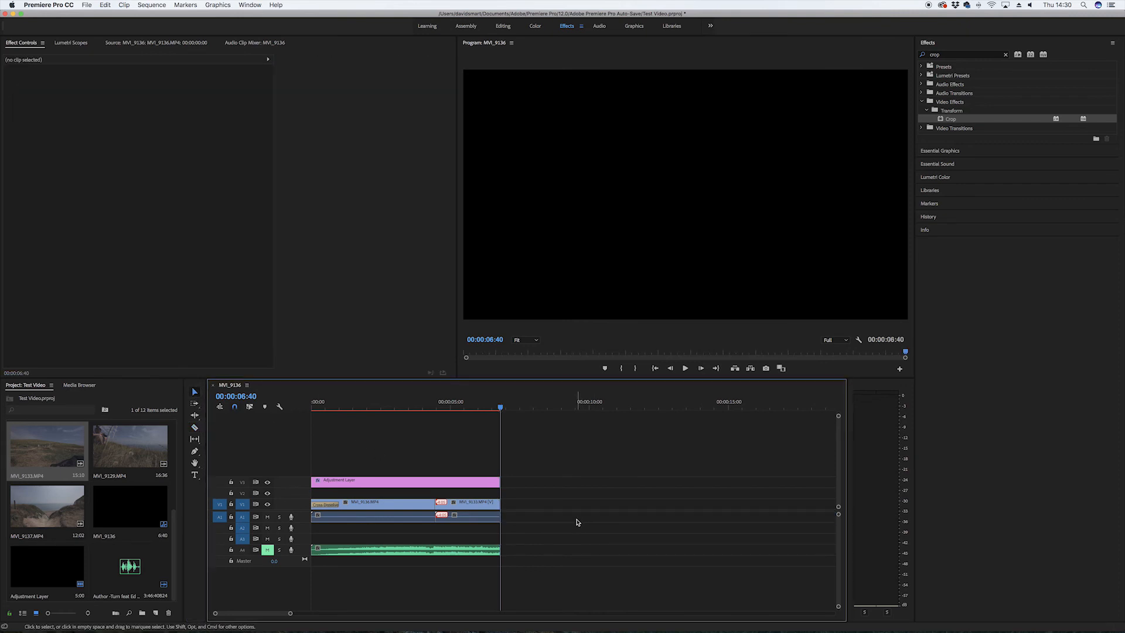
{"action": "key", "text": "minus"}
{"action": "key", "text": "minus"}
{"action": "key", "text": "minus"}
{"action": "key", "text": "minus"}
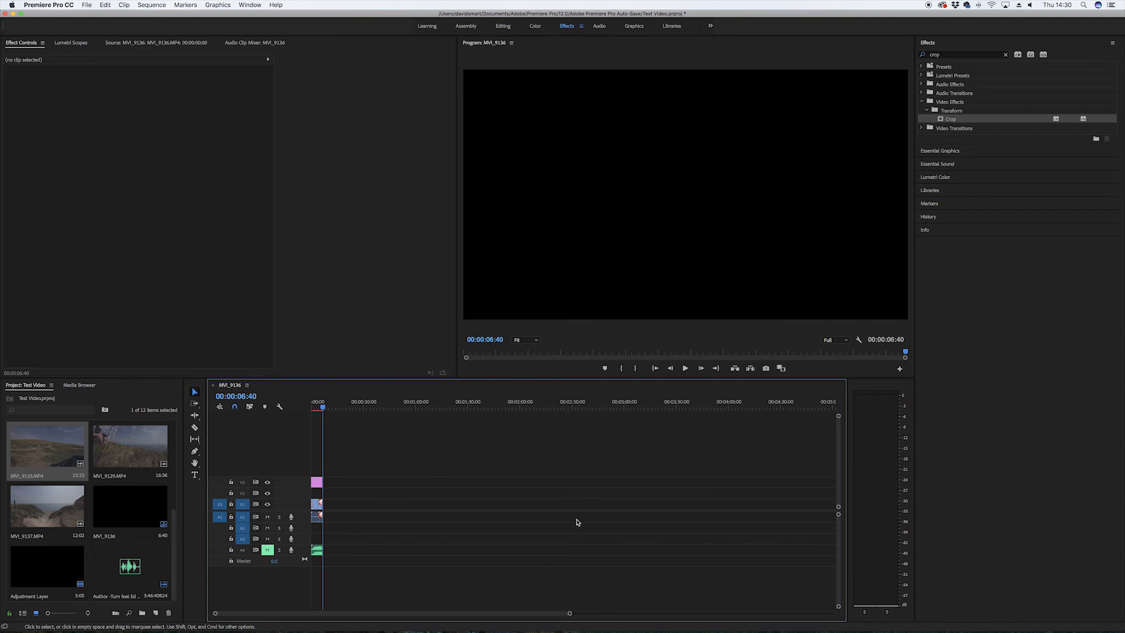
{"action": "key", "text": "equal"}
{"action": "key", "text": "equal"}
{"action": "key", "text": "equal"}
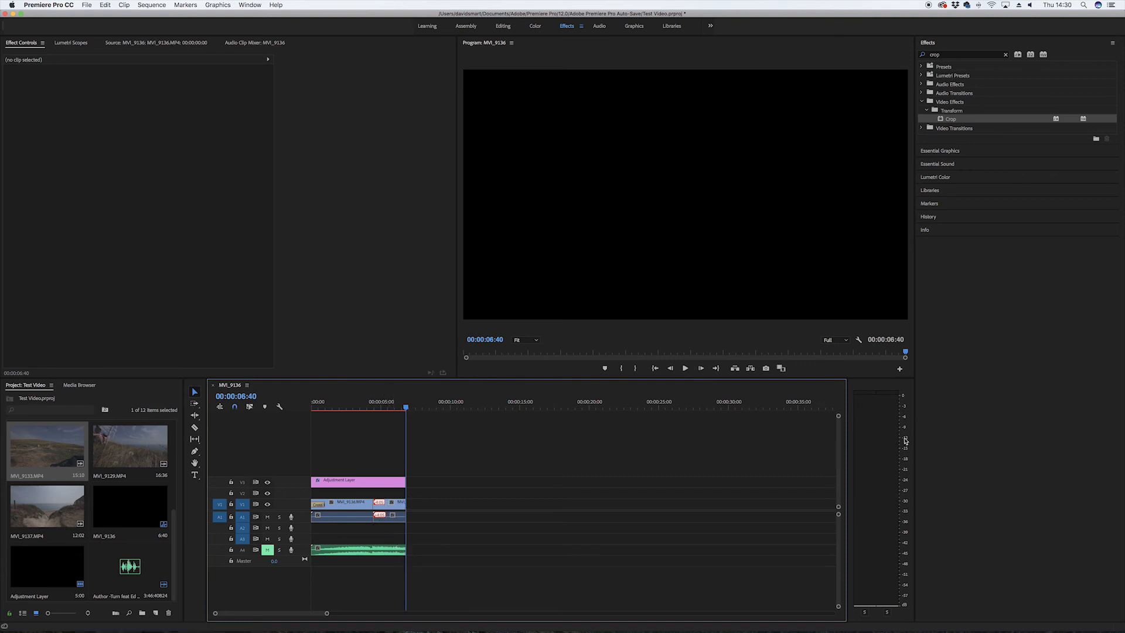
{"action": "scroll", "coordinate": [507, 464], "scroll_direction": "right", "scroll_amount": 3}
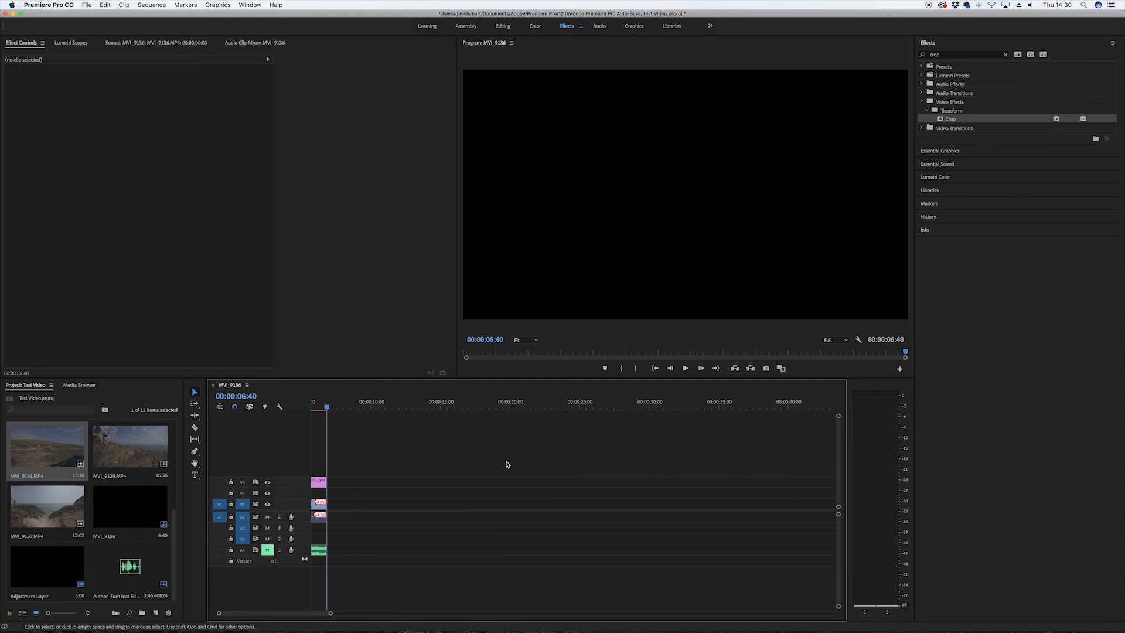
{"action": "key", "text": "minus"}
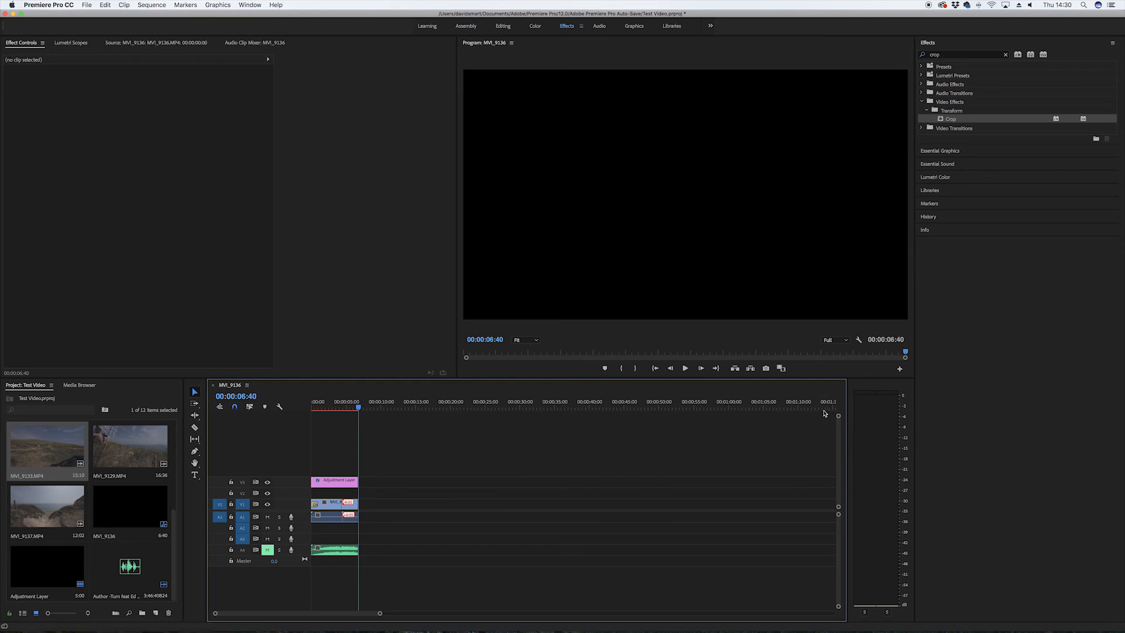
{"action": "scroll", "coordinate": [826, 413], "scroll_direction": "right", "scroll_amount": 5}
{"action": "left_click", "coordinate": [753, 406]}
{"action": "scroll", "coordinate": [770, 407], "scroll_direction": "left", "scroll_amount": 5}
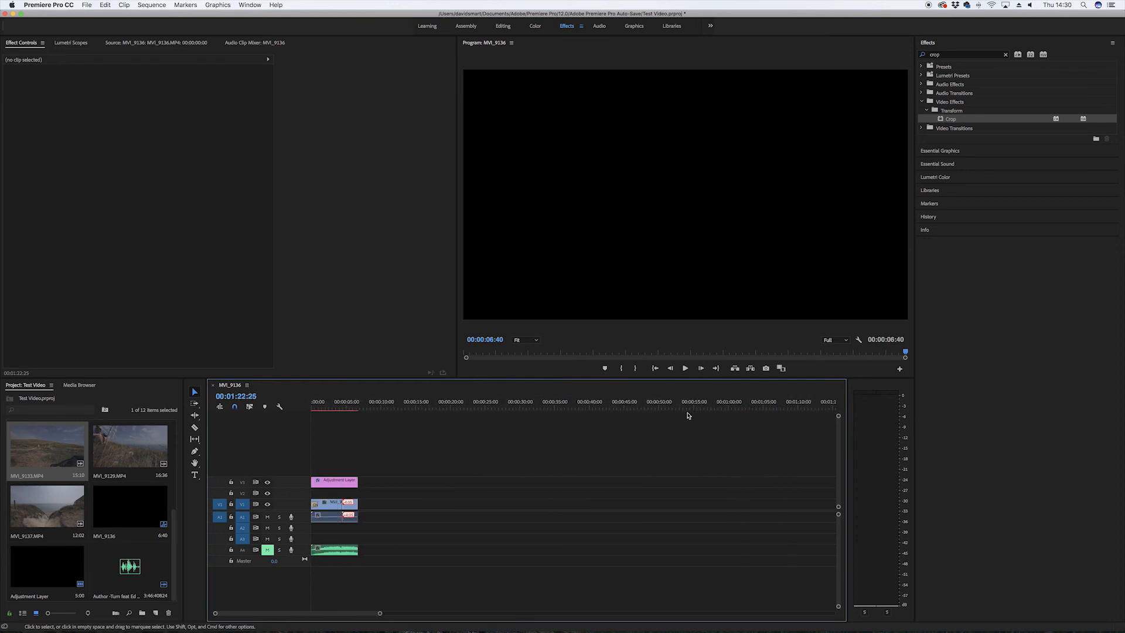
{"action": "left_click", "coordinate": [487, 406]}
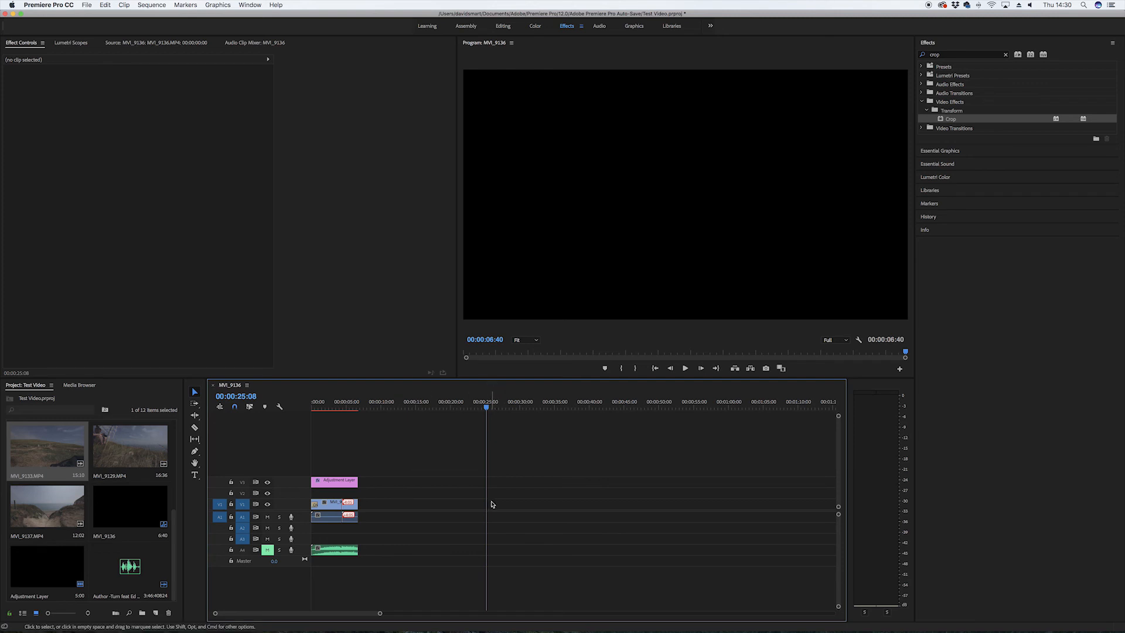
{"action": "key", "text": "equal"}
{"action": "key", "text": "equal"}
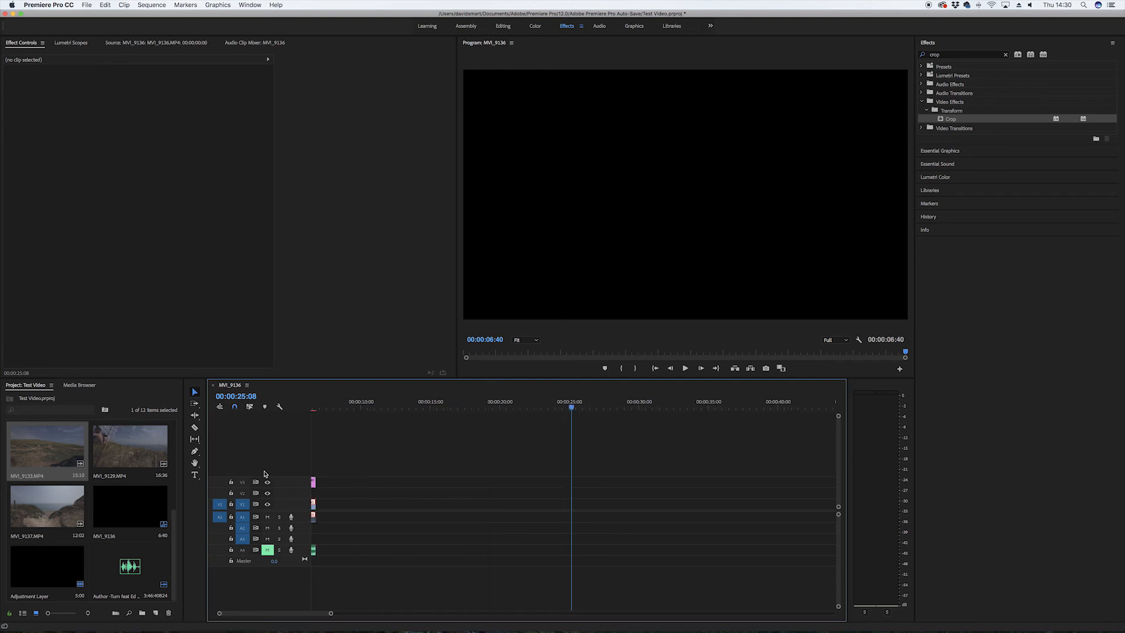
{"action": "scroll", "coordinate": [370, 484], "scroll_direction": "left", "scroll_amount": 10}
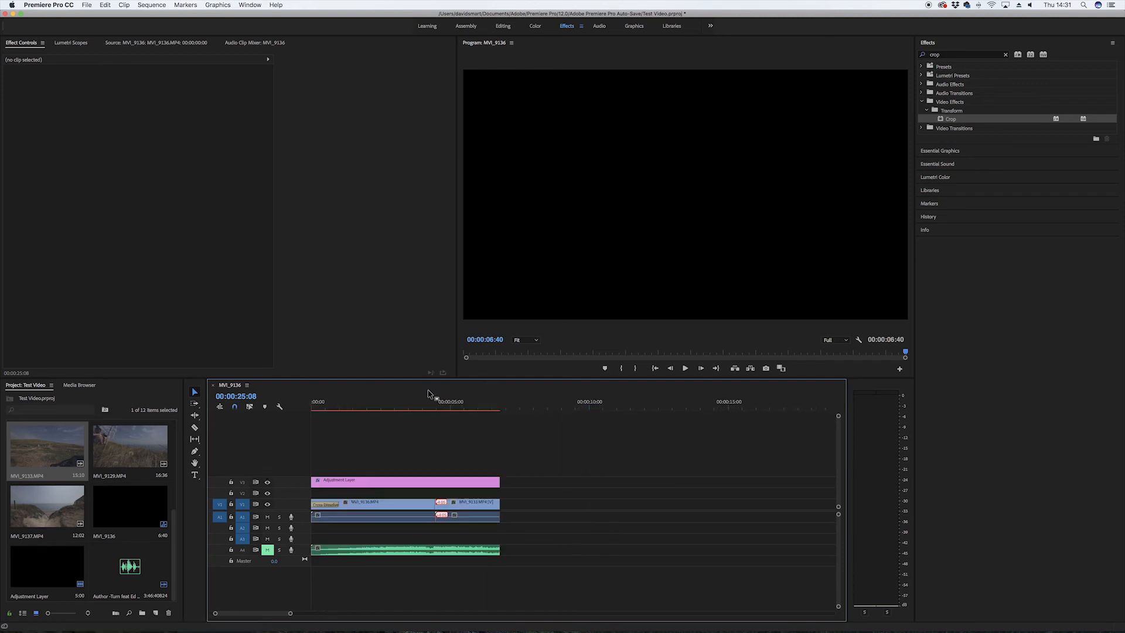
Step: Play the last seconds of the sequence twice to review how the MVI_9133.MP4 clip ends
{"action": "left_click", "coordinate": [498, 405]}
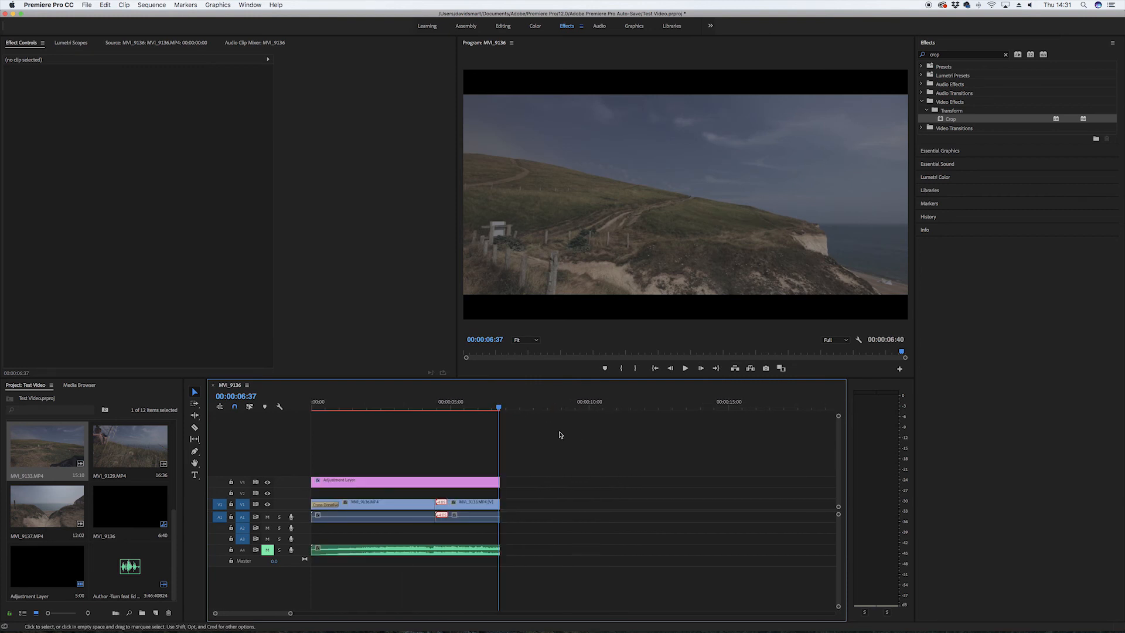
{"action": "left_click", "coordinate": [453, 403]}
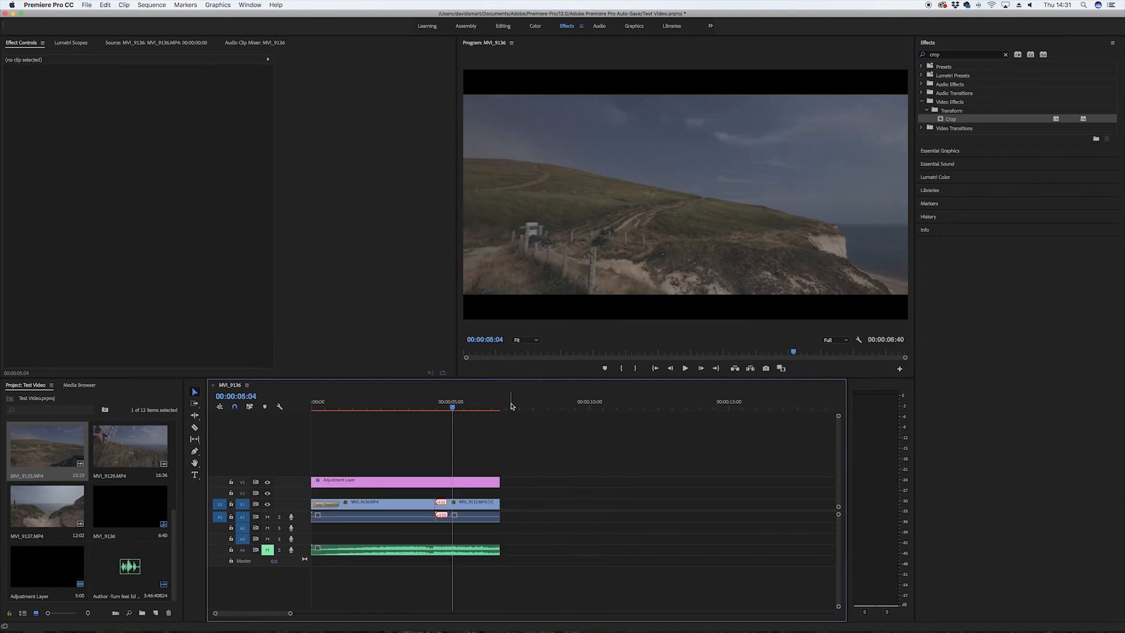
{"action": "key", "text": "space"}
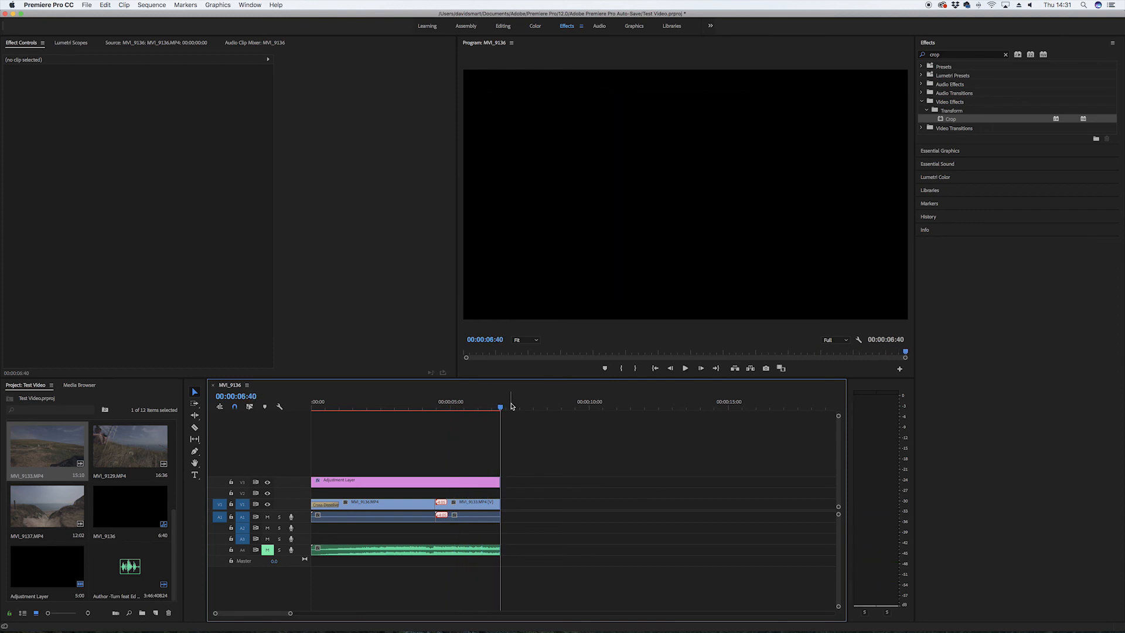
{"action": "left_click", "coordinate": [420, 403]}
{"action": "key", "text": "space"}
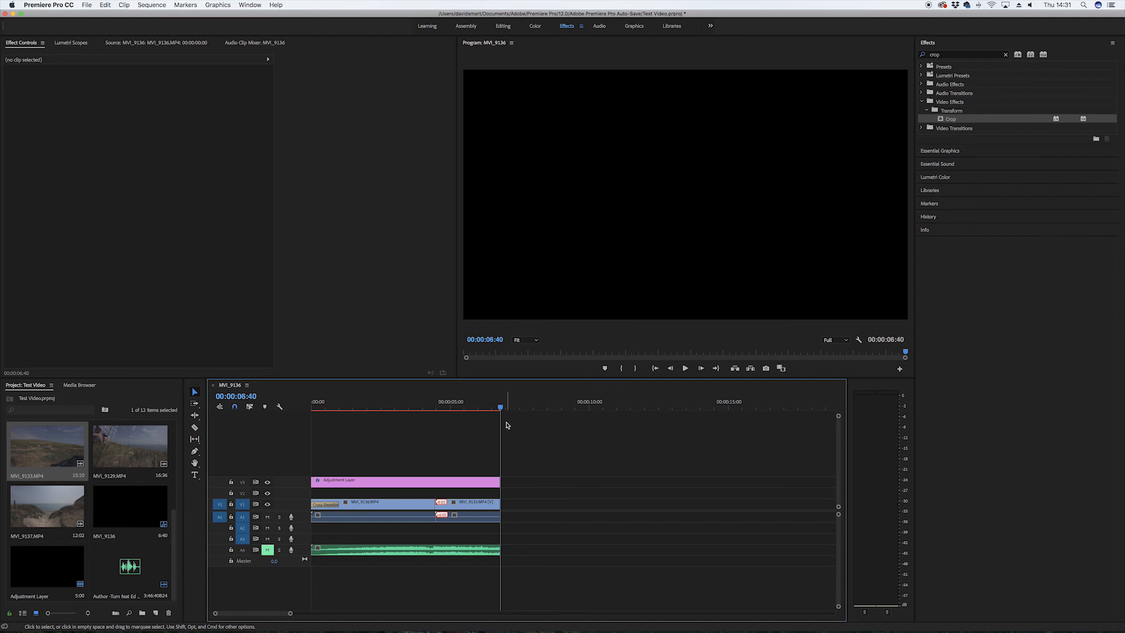
Step: Apply a Cross Dissolve to the end of the MVI_9133.MP4 clip on V1, previewing it from 00:00:04:17, and save the project
{"action": "left_click", "coordinate": [432, 406]}
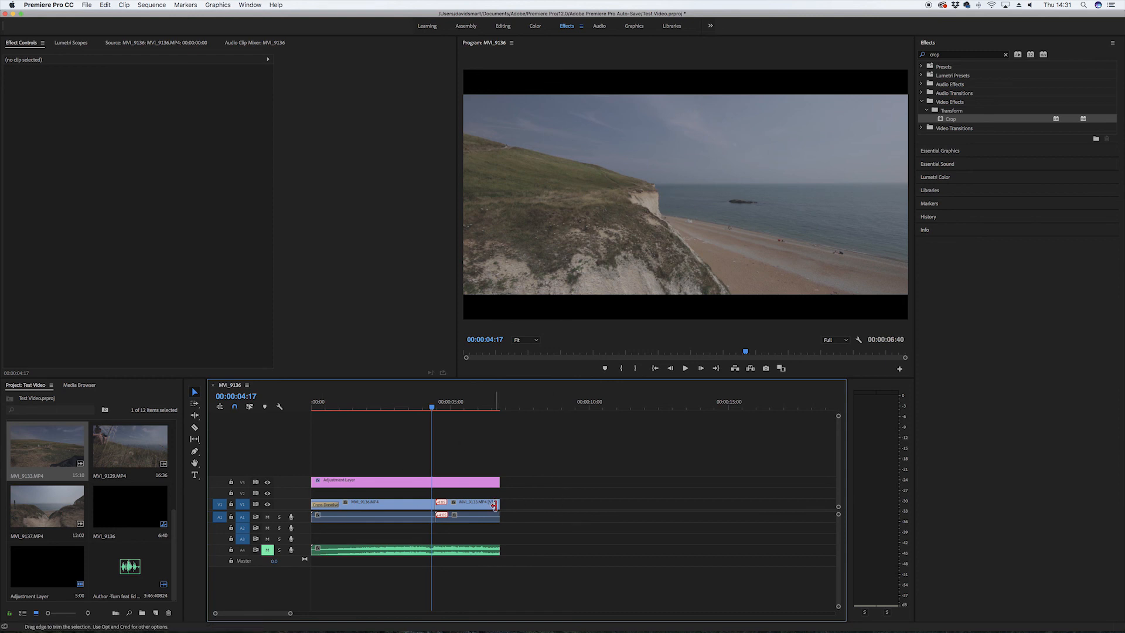
{"action": "left_click", "coordinate": [946, 56]}
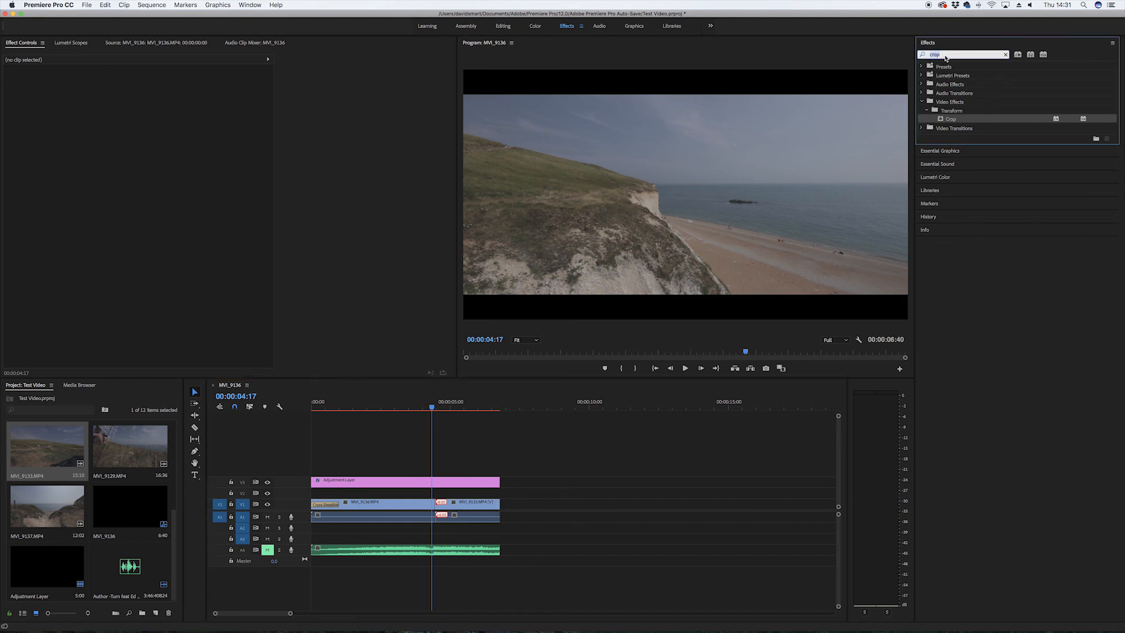
{"action": "type", "text": "cross"}
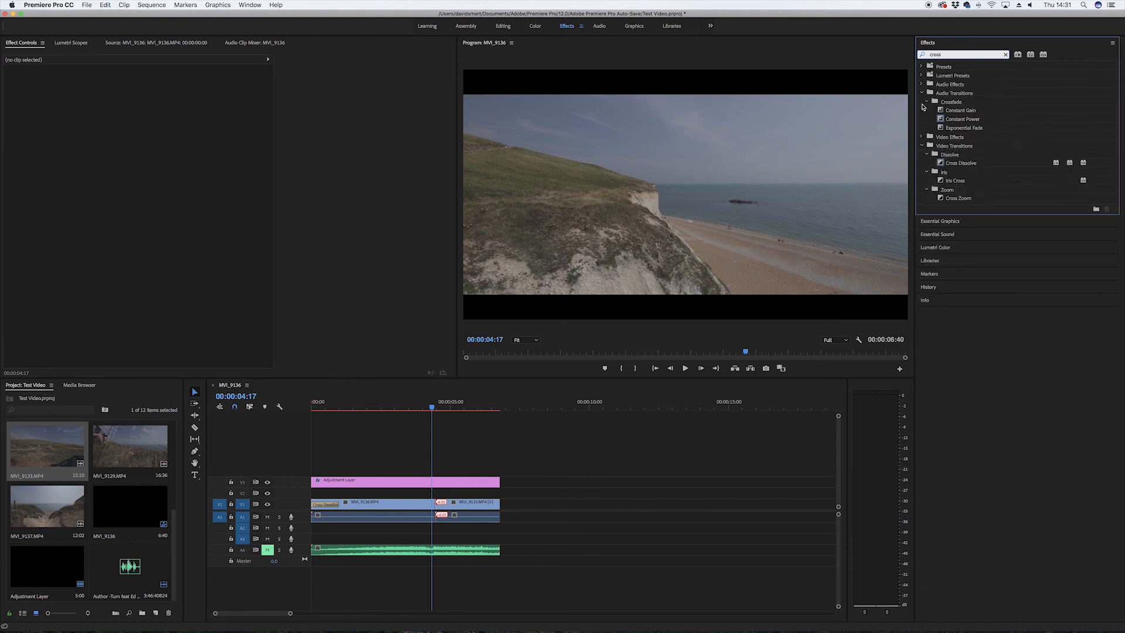
{"action": "left_click", "coordinate": [966, 166]}
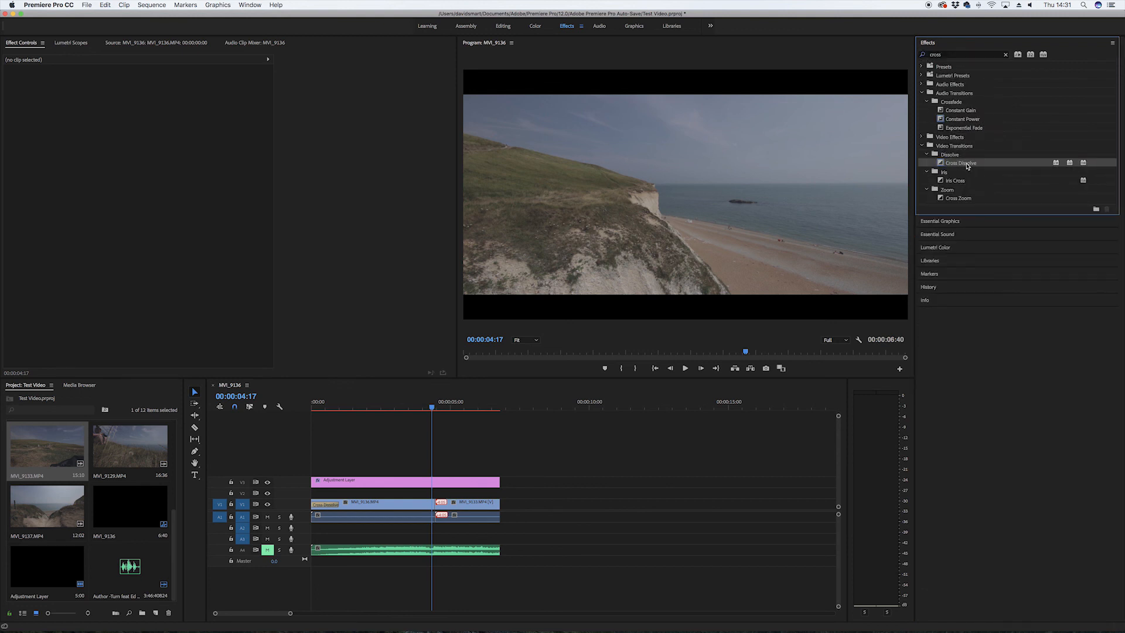
{"action": "left_click_drag", "start_coordinate": [967, 166], "coordinate": [510, 504]}
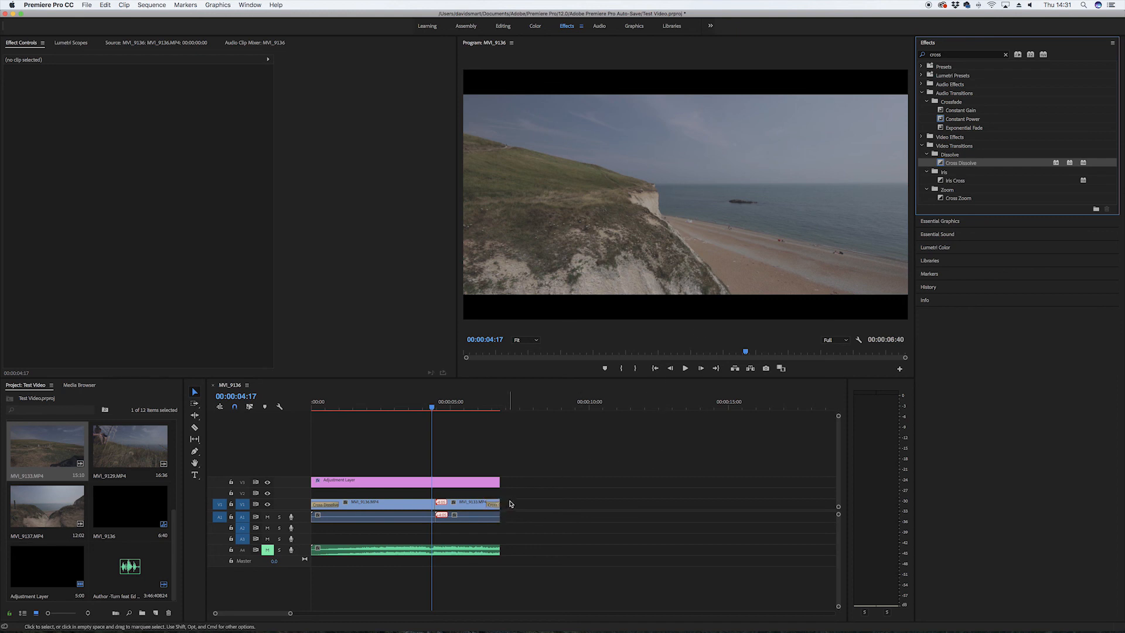
{"action": "key", "text": "space"}
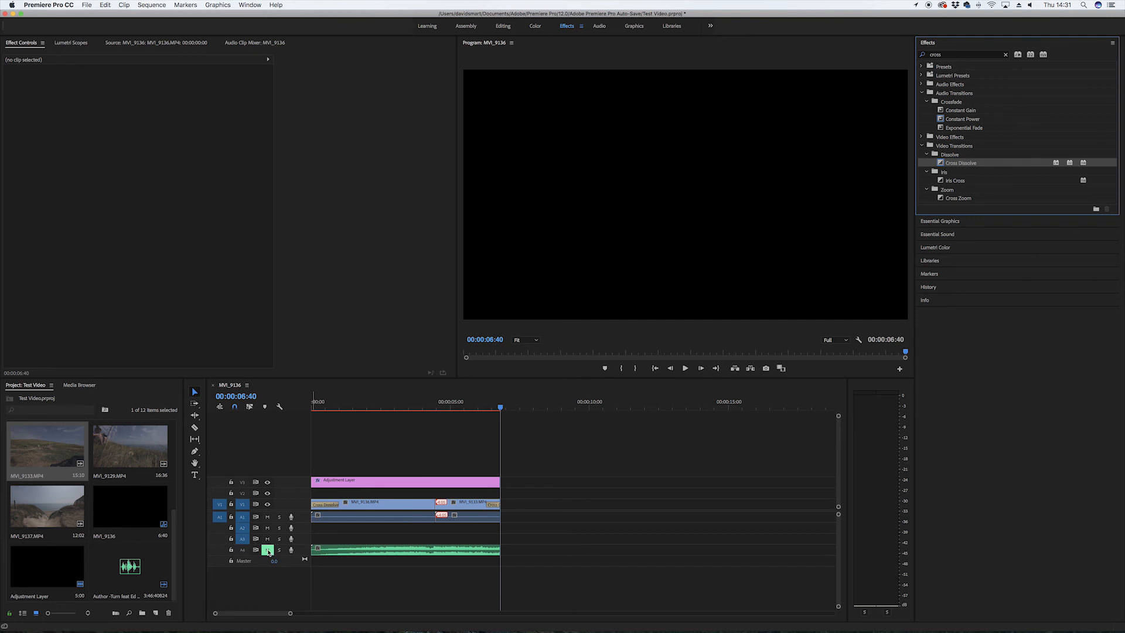
{"action": "key", "text": "super+s"}
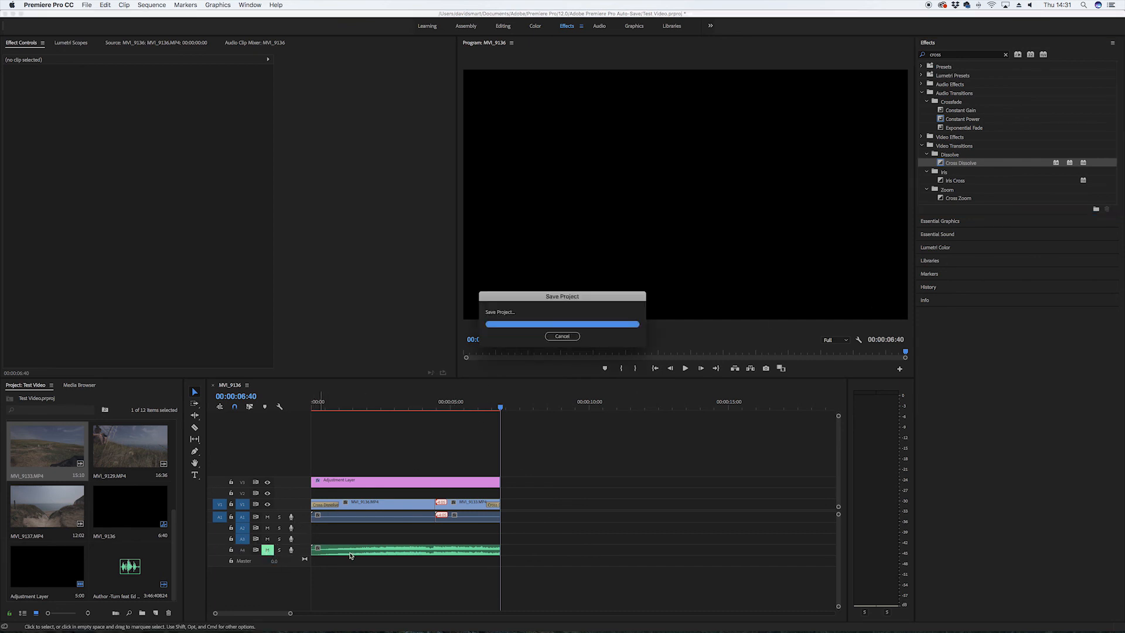
Step: Search the effects for "expo" and apply an Exponential Fade to both the start and the end of the music clip on A4
{"action": "left_click", "coordinate": [975, 58]}
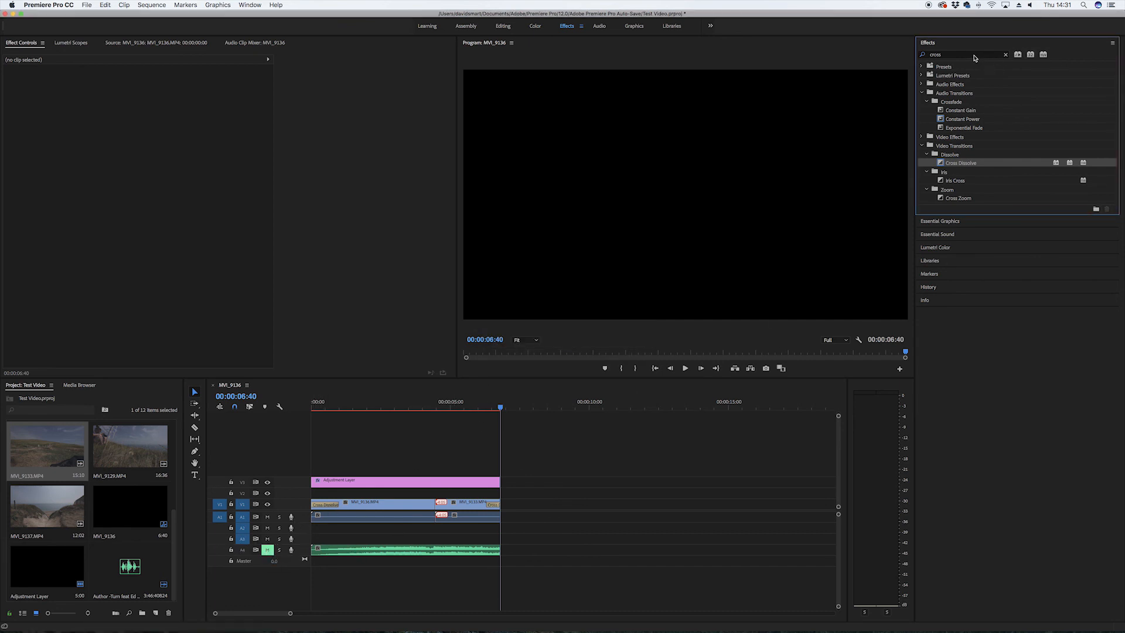
{"action": "left_click", "coordinate": [959, 55]}
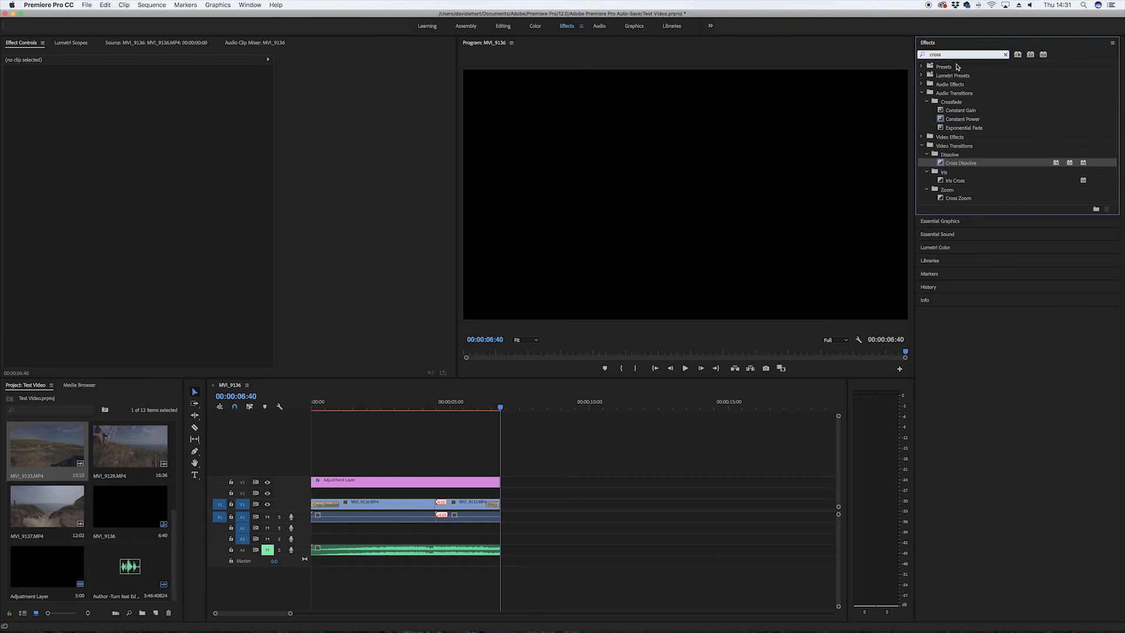
{"action": "key", "text": "super+a"}
{"action": "type", "text": "ex"}
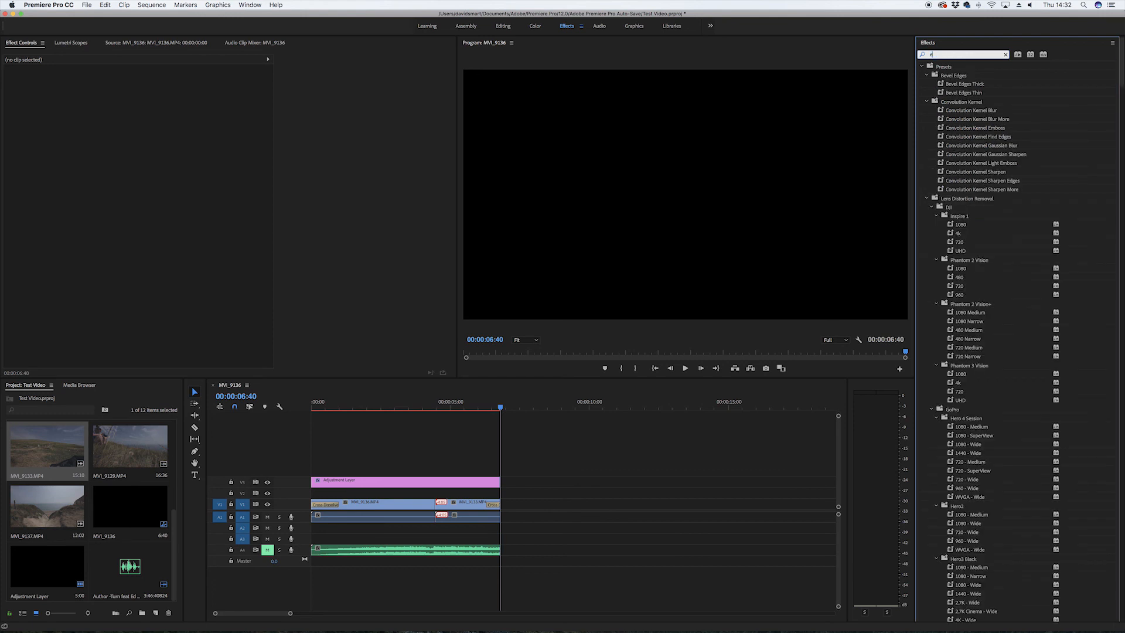
{"action": "type", "text": "p"}
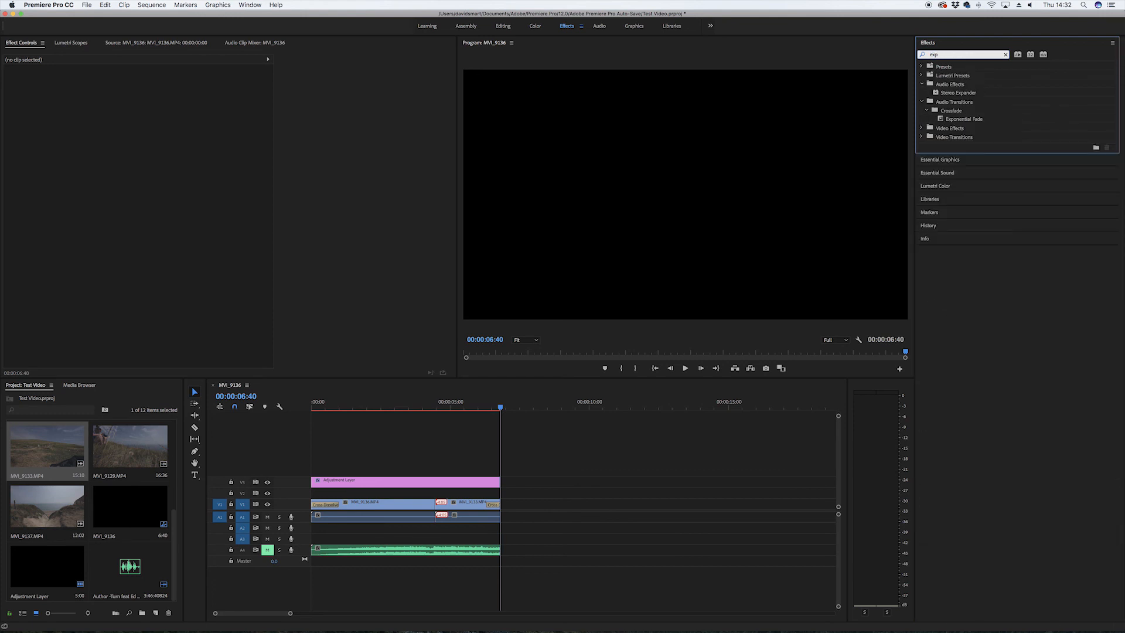
{"action": "type", "text": "o"}
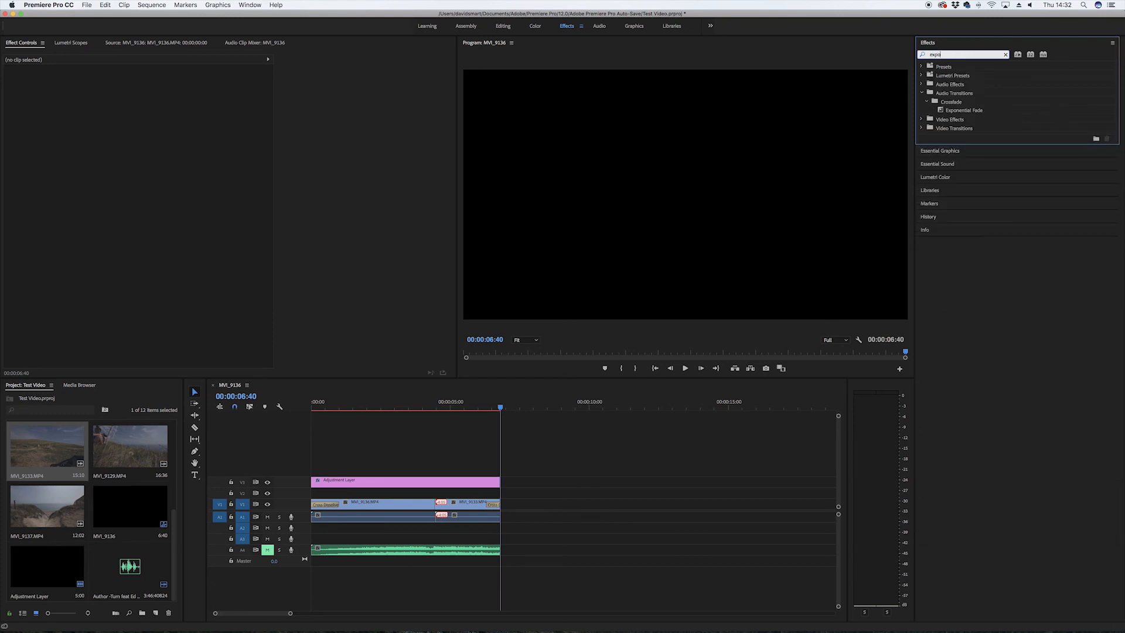
{"action": "left_click", "coordinate": [971, 113]}
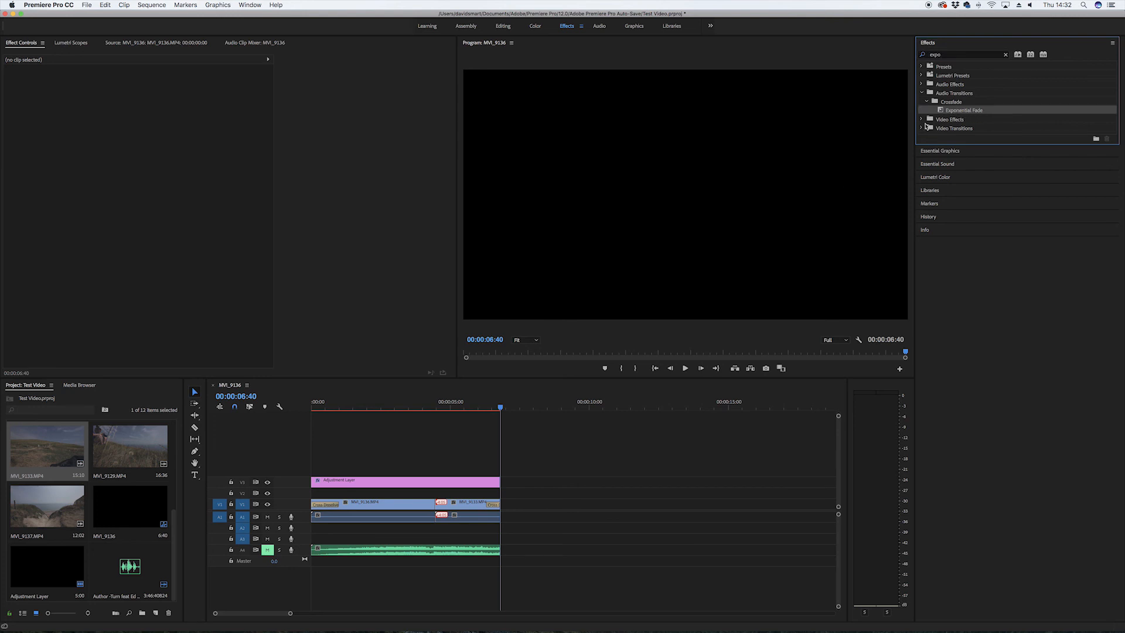
{"action": "left_click_drag", "start_coordinate": [964, 114], "coordinate": [317, 561]}
{"action": "left_click_drag", "start_coordinate": [986, 115], "coordinate": [495, 551]}
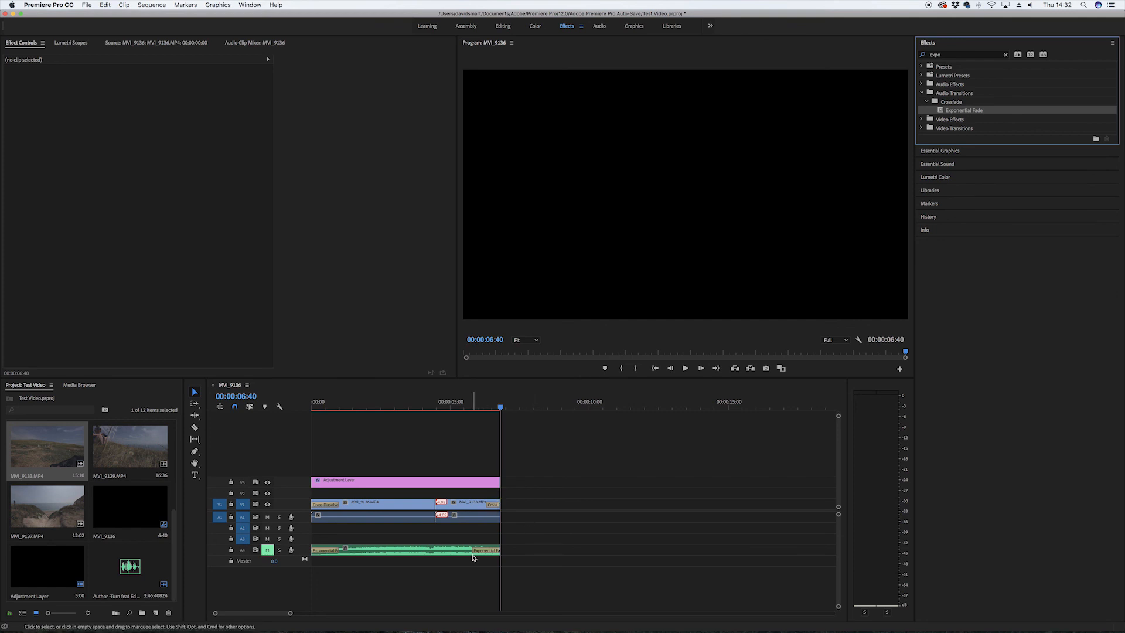
Step: Adjust the Exponential Fade at the end of the A4 music clip to a duration of 00:00:00:24, checking the picture at 00:00:06:12
{"action": "left_click_drag", "start_coordinate": [474, 550], "coordinate": [437, 551]}
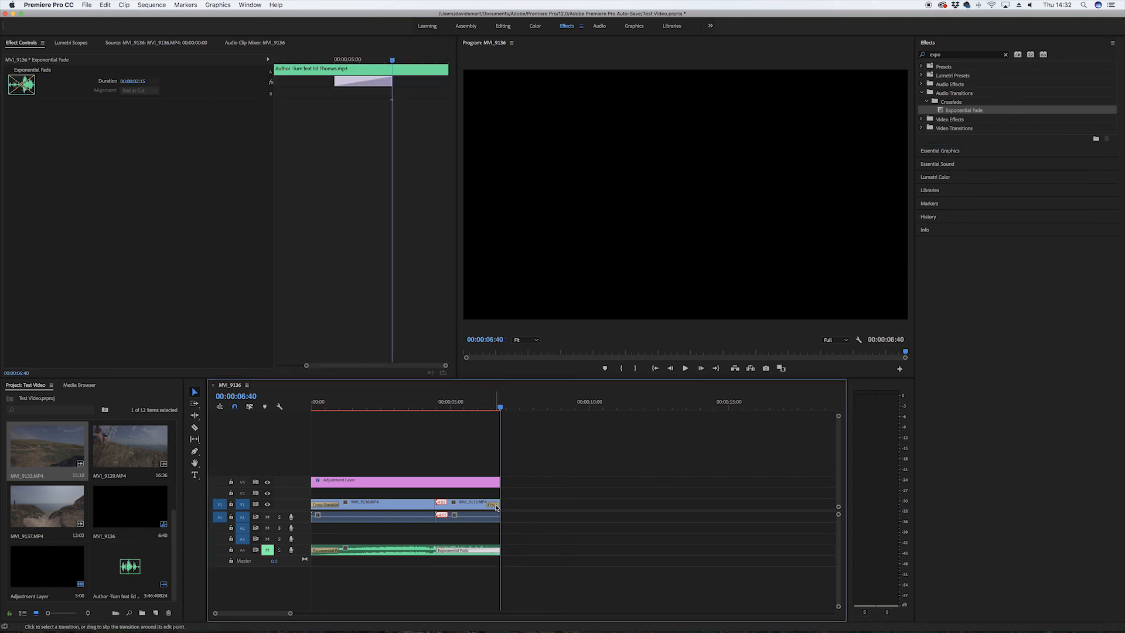
{"action": "left_click", "coordinate": [483, 407]}
{"action": "mouse_move", "coordinate": [484, 408]}
{"action": "left_mouse_down"}
{"action": "mouse_move", "coordinate": [498, 408]}
{"action": "mouse_move", "coordinate": [484, 412]}
{"action": "left_mouse_up"}
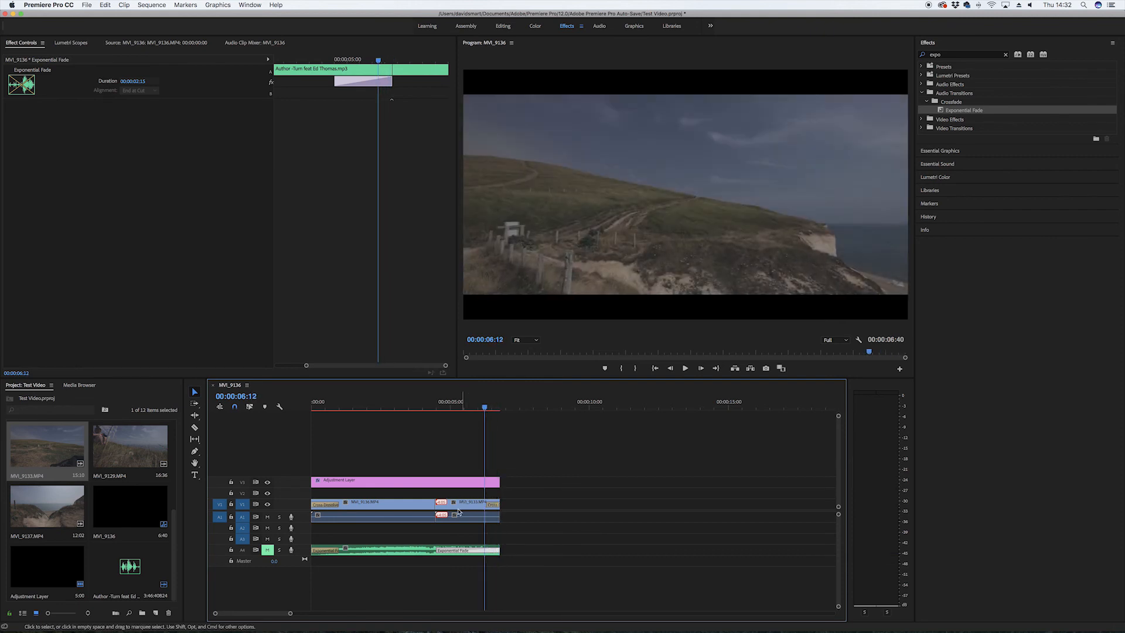
{"action": "left_click_drag", "start_coordinate": [438, 551], "coordinate": [491, 551]}
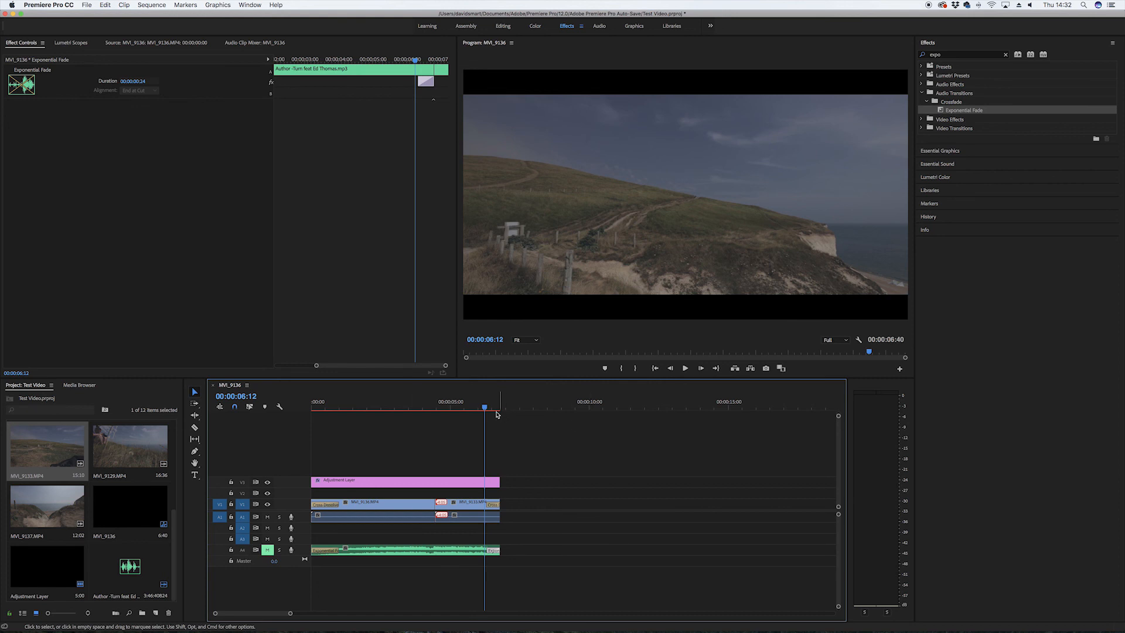
Step: Play the whole sequence from the beginning to review the video and music fades
{"action": "key", "text": "Home"}
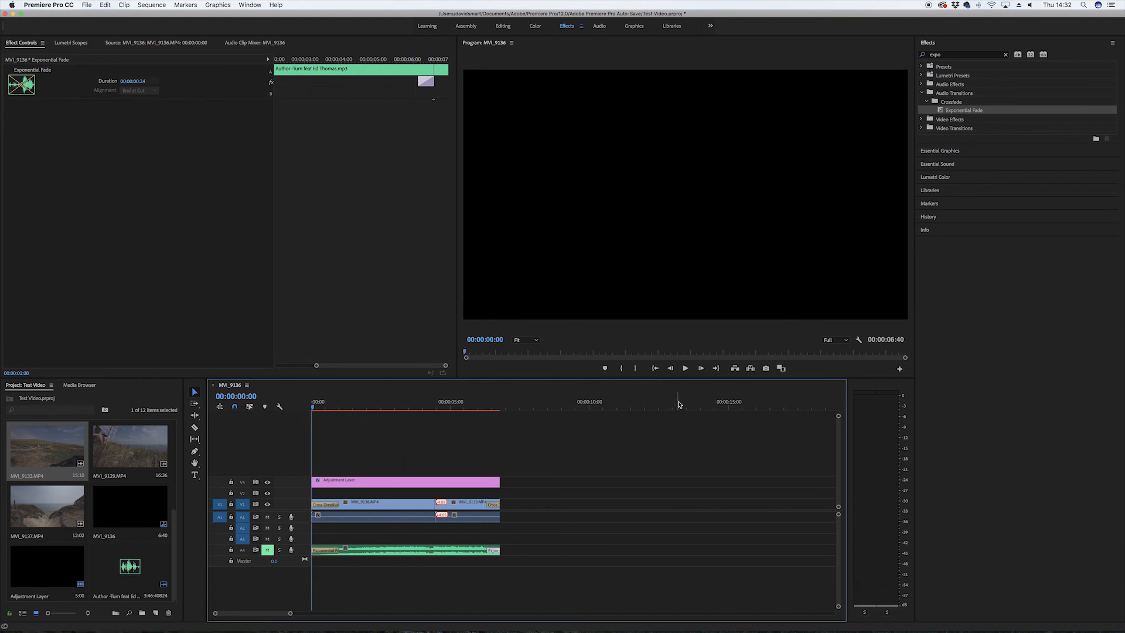
{"action": "key", "text": "space"}
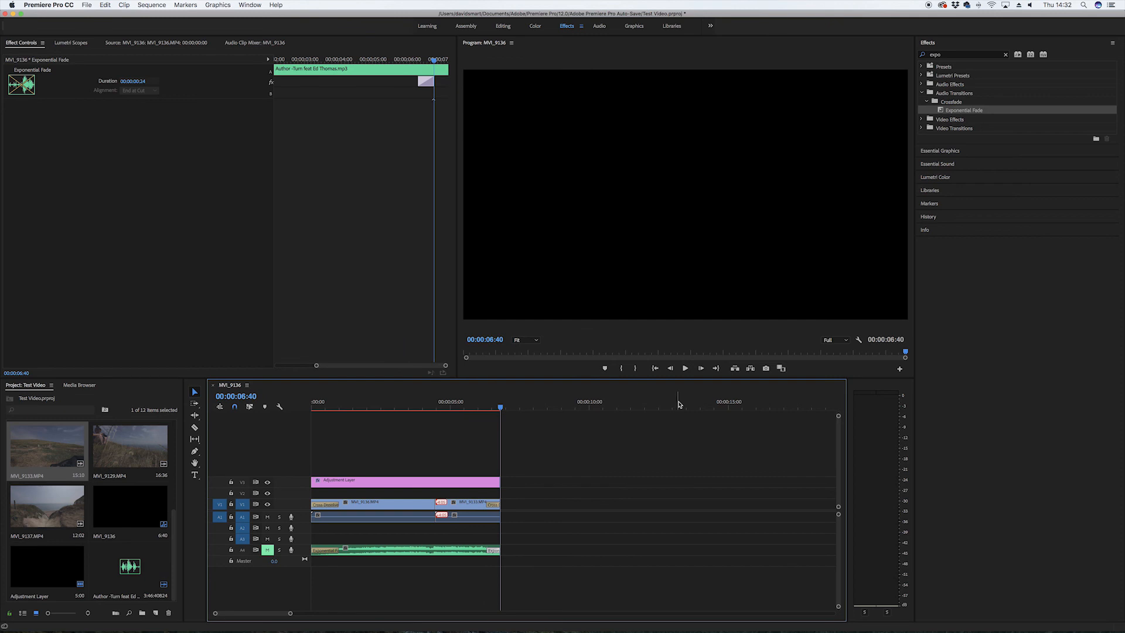
{"action": "key", "text": "minus"}
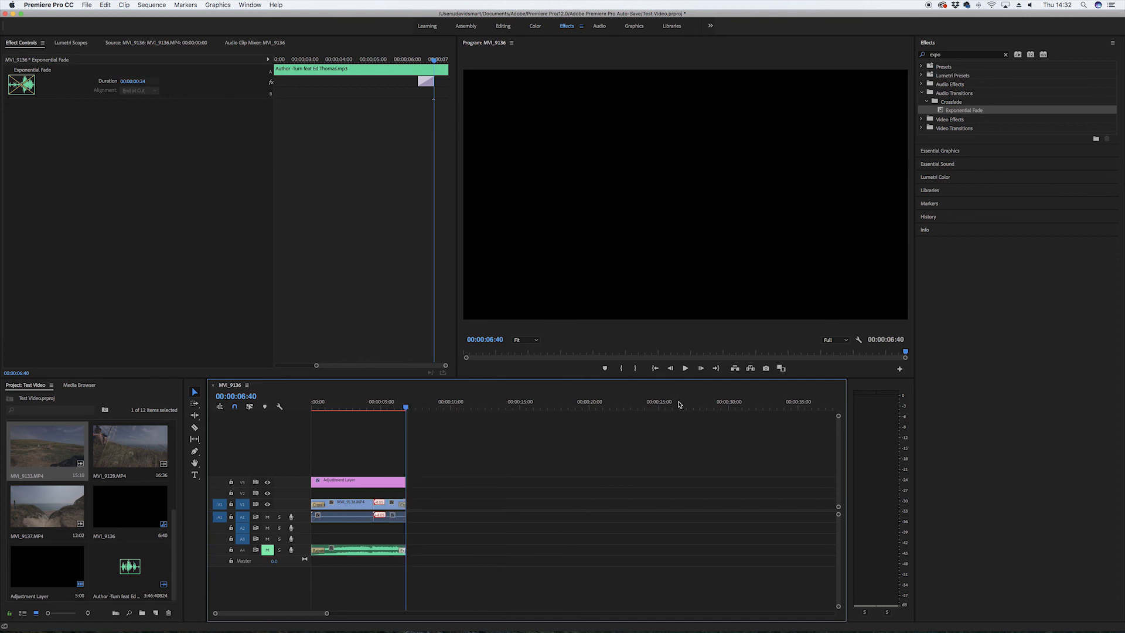
{"action": "key", "text": "equal"}
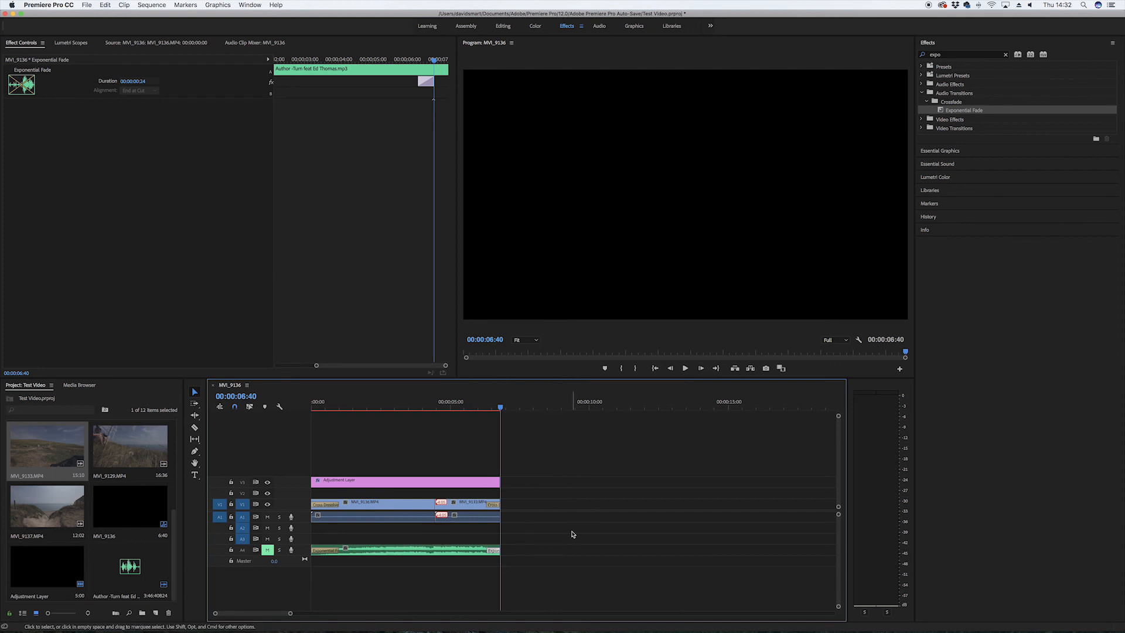
Step: Inspect the adjustment layer's effect settings with the playhead at 00:00:02:30, and select the first video clip on V1
{"action": "left_click", "coordinate": [387, 481]}
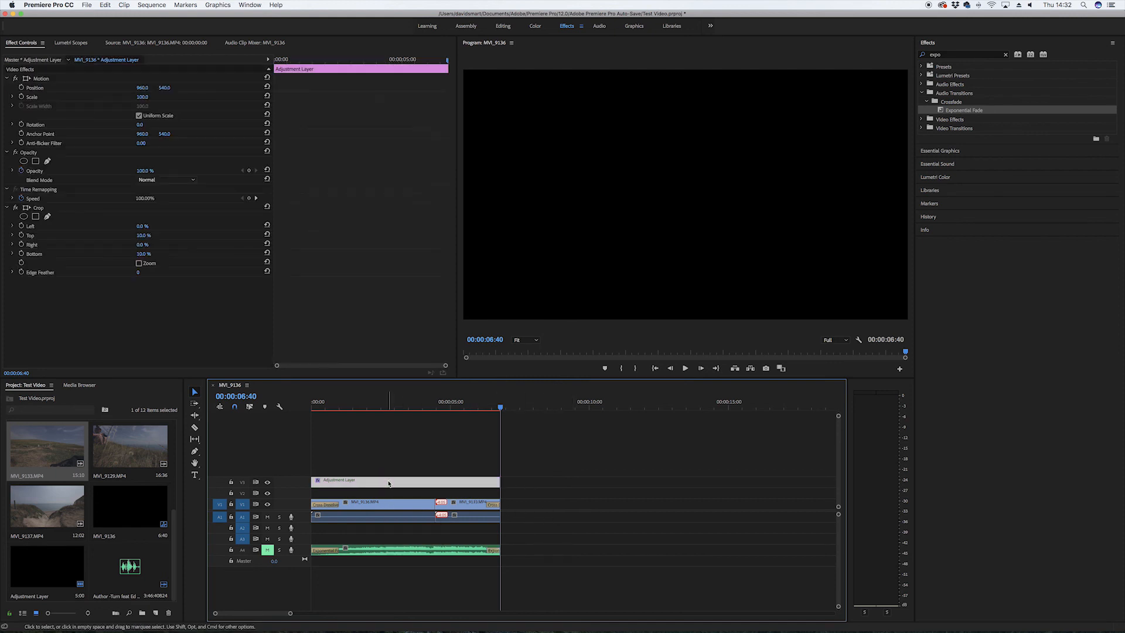
{"action": "left_click", "coordinate": [384, 410]}
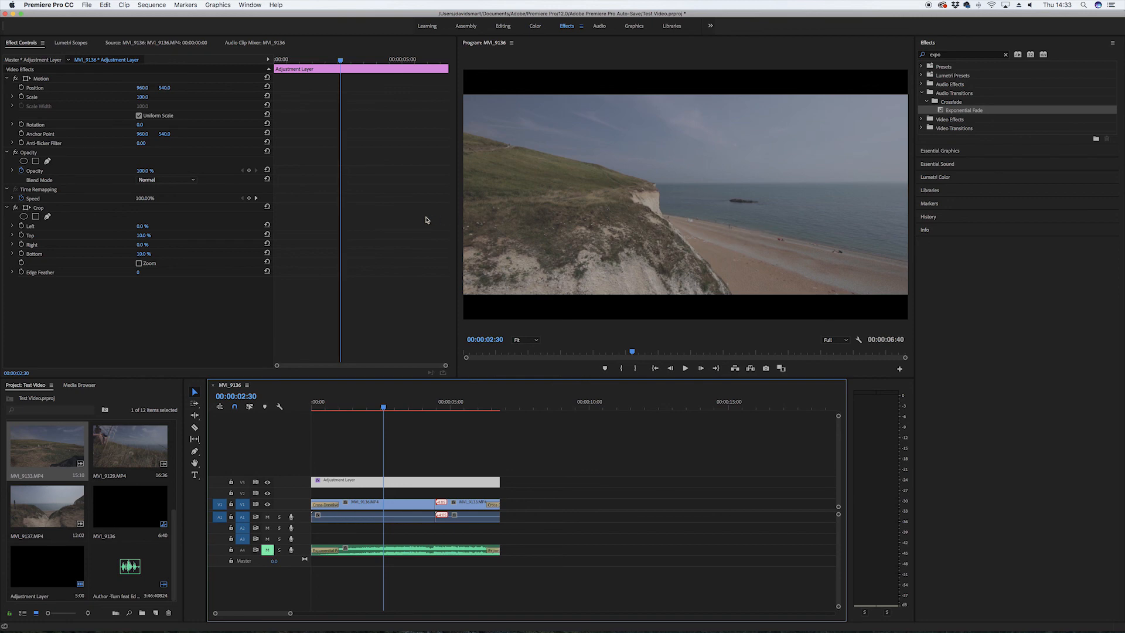
{"action": "left_click", "coordinate": [392, 508]}
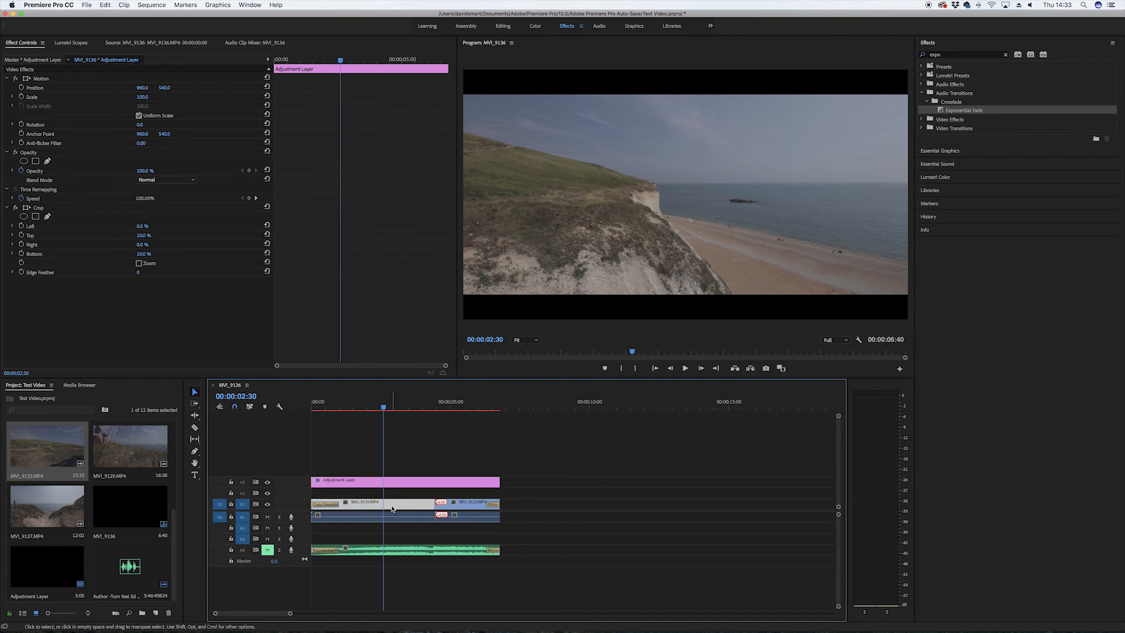